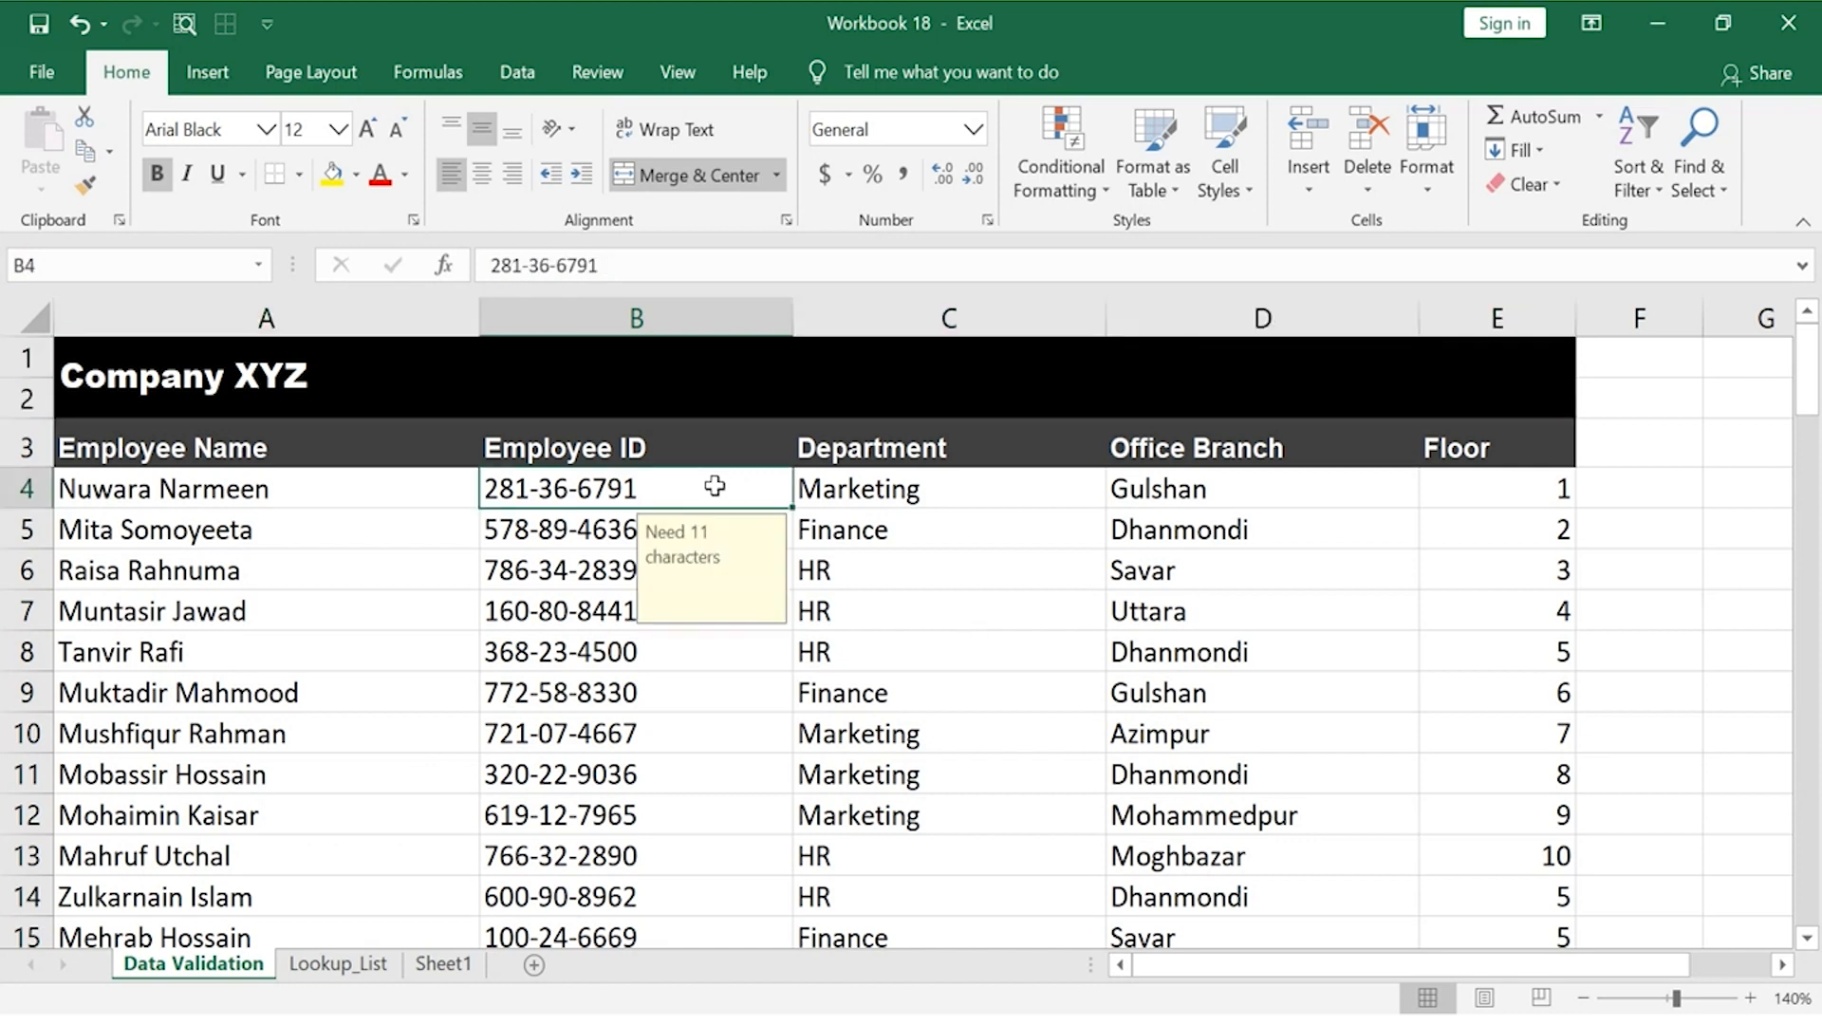
- Check the validation input messages in the Floor column and review the entries in the Department column
left_click(1468, 498)
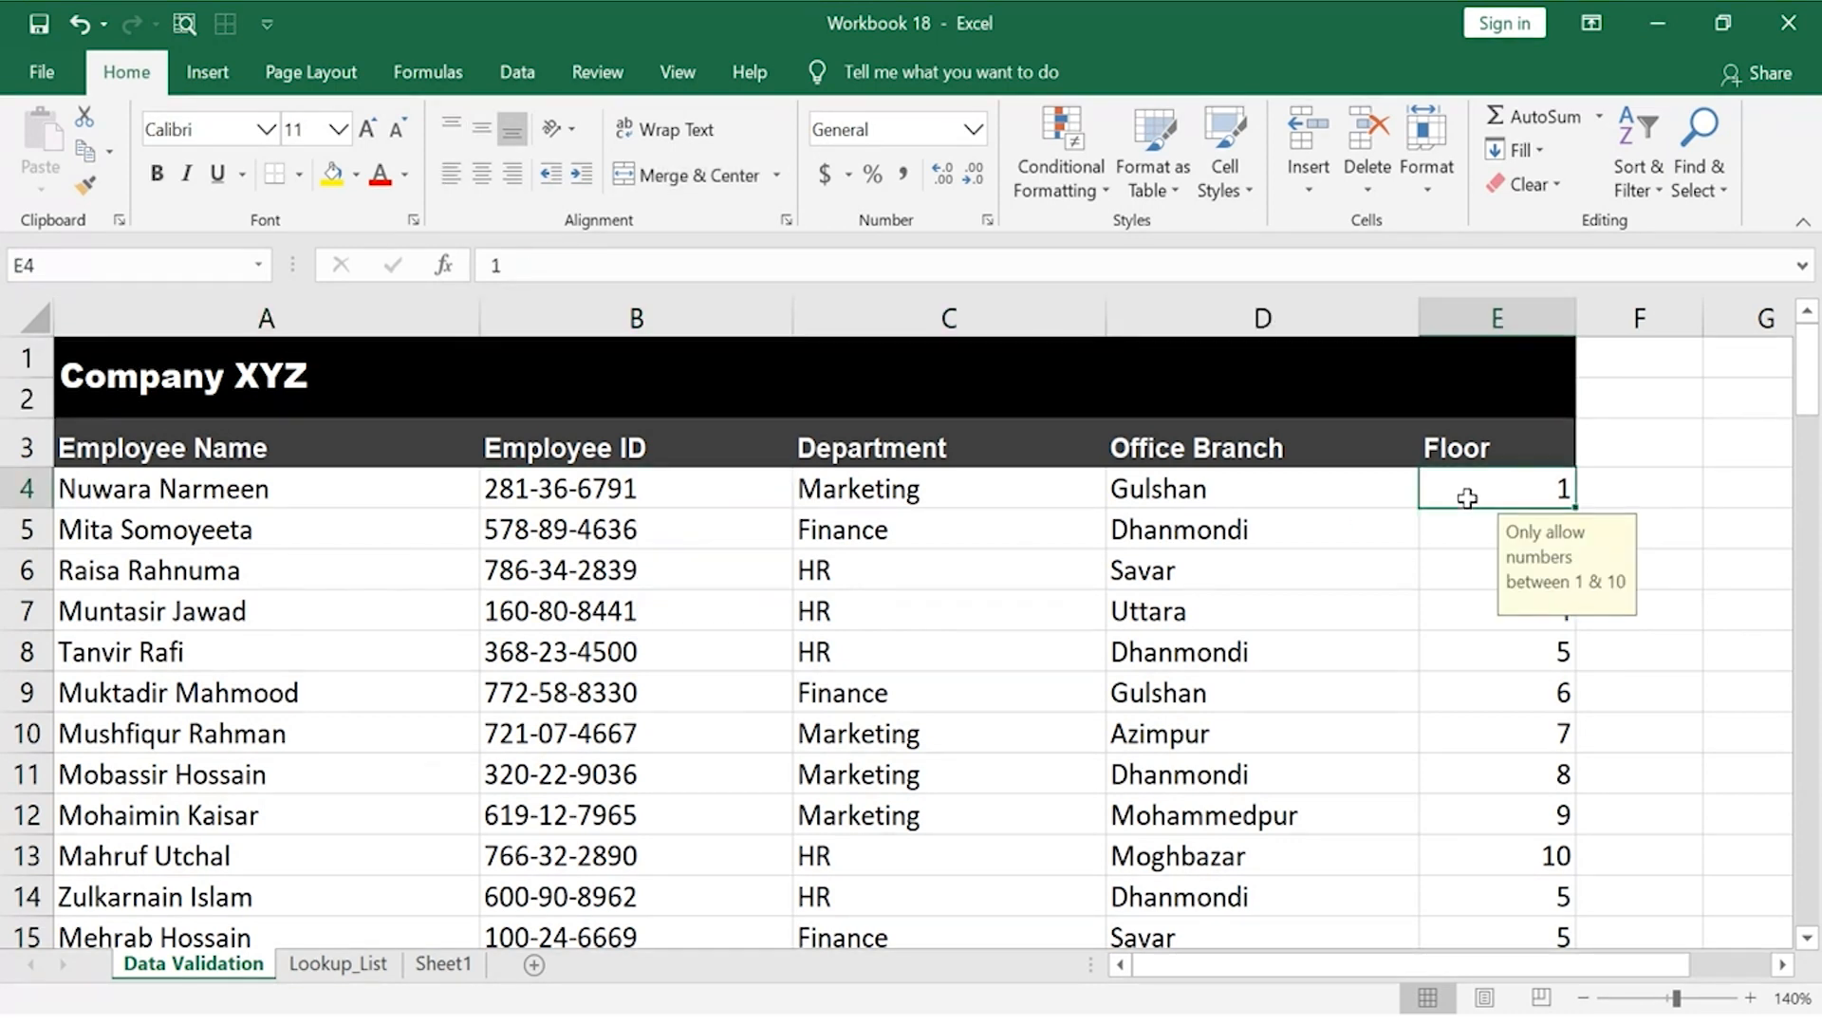
key("Down")
key("Down")
key("Down")
key("Down")
key("Down")
key("Down")
key("Down")
key("Down")
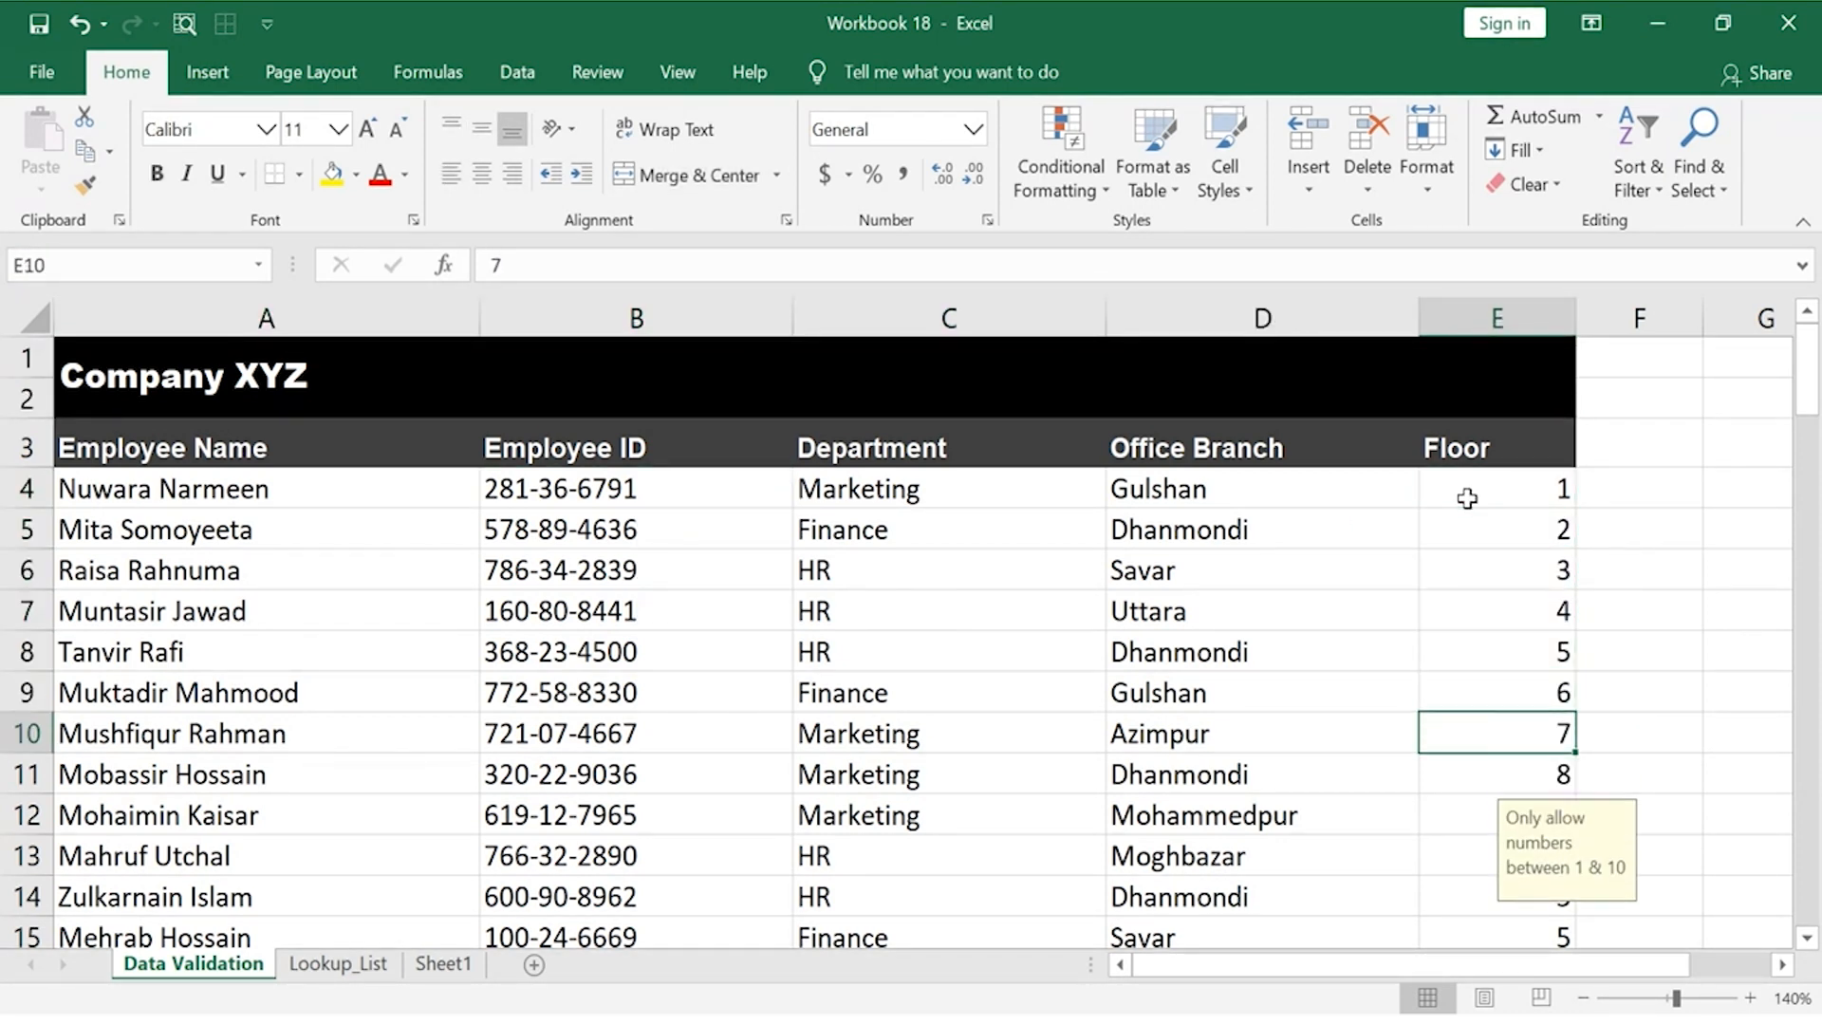
key("Down")
left_click(1262, 378)
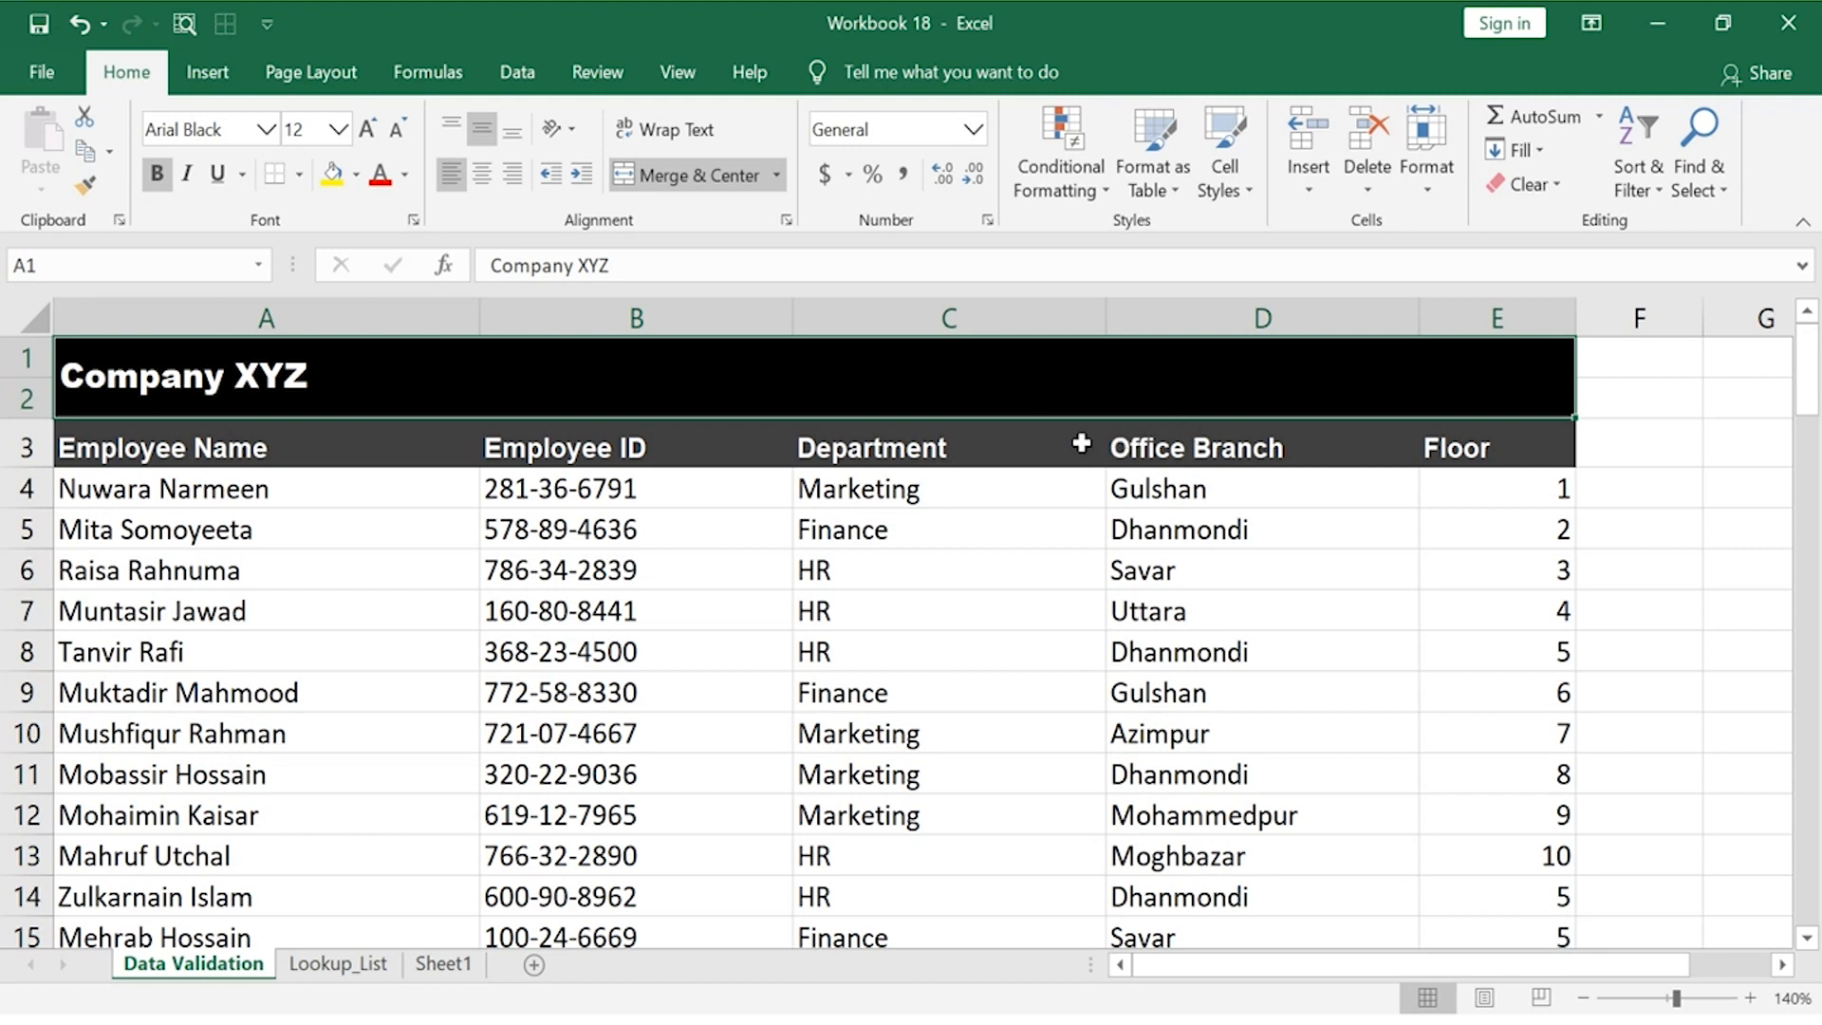
left_click(1044, 445)
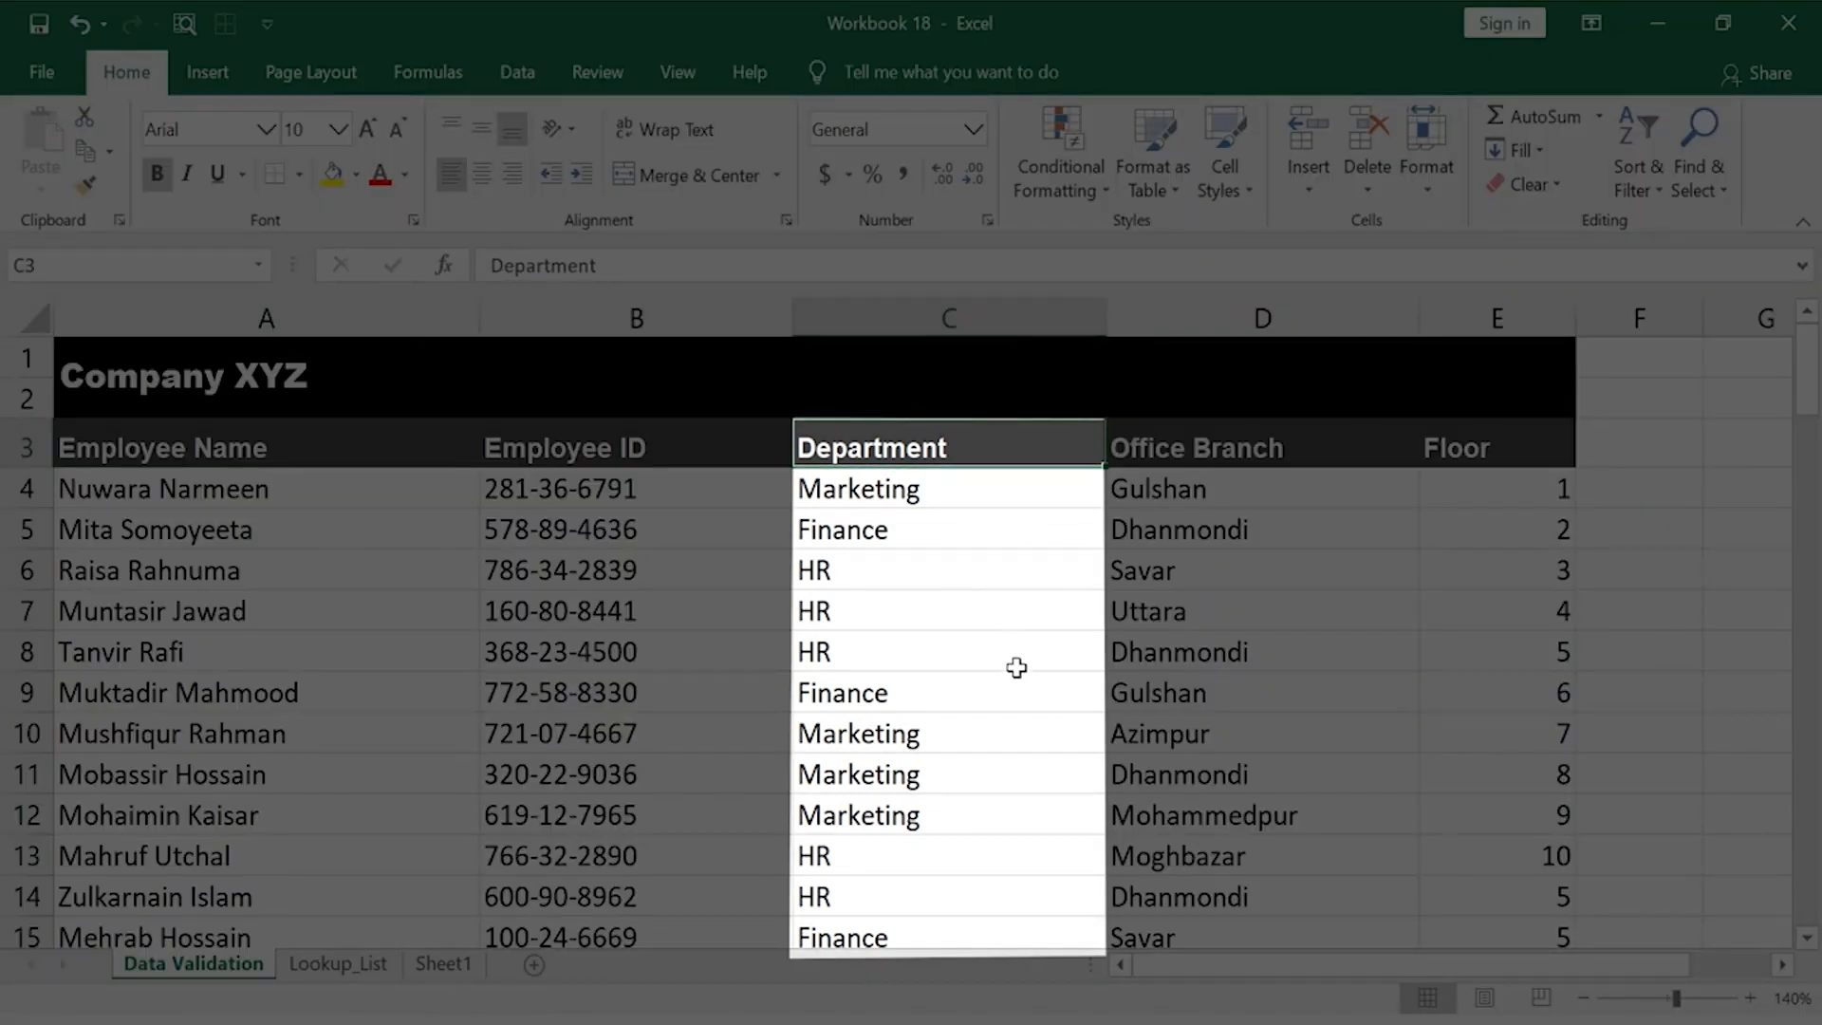
left_click(1055, 490)
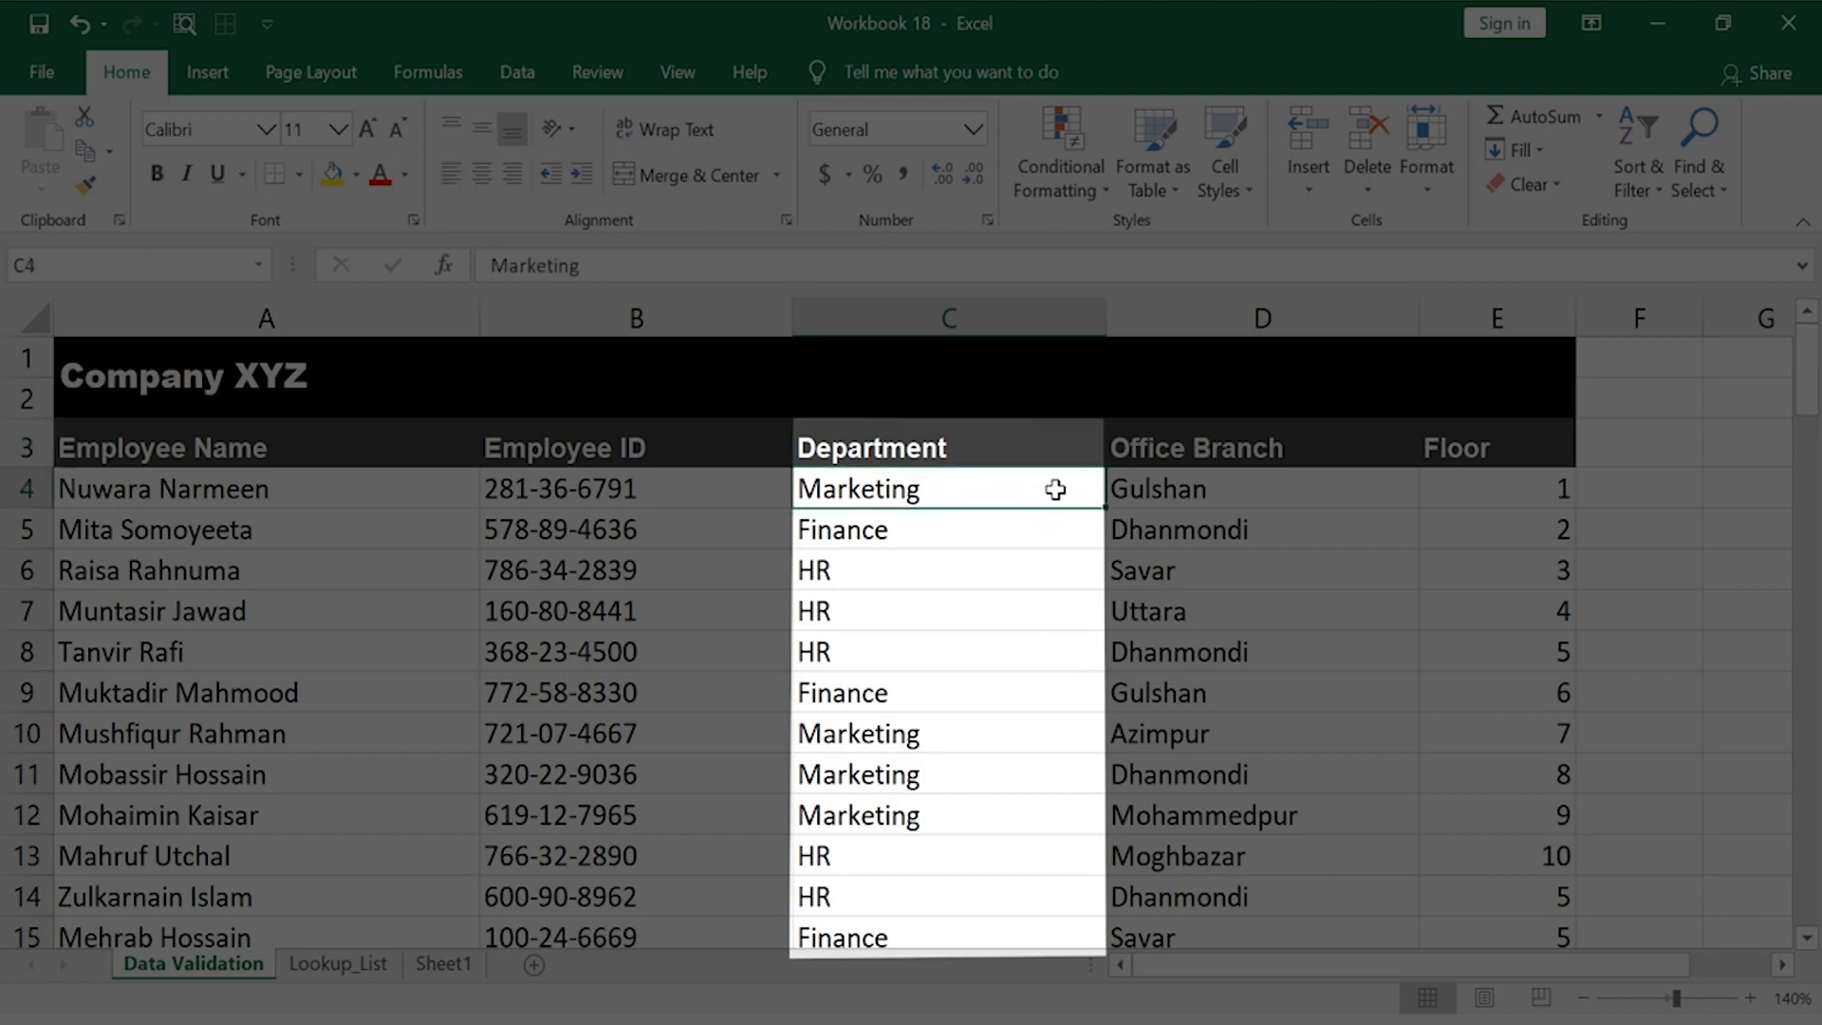
key("Down")
key("Down")
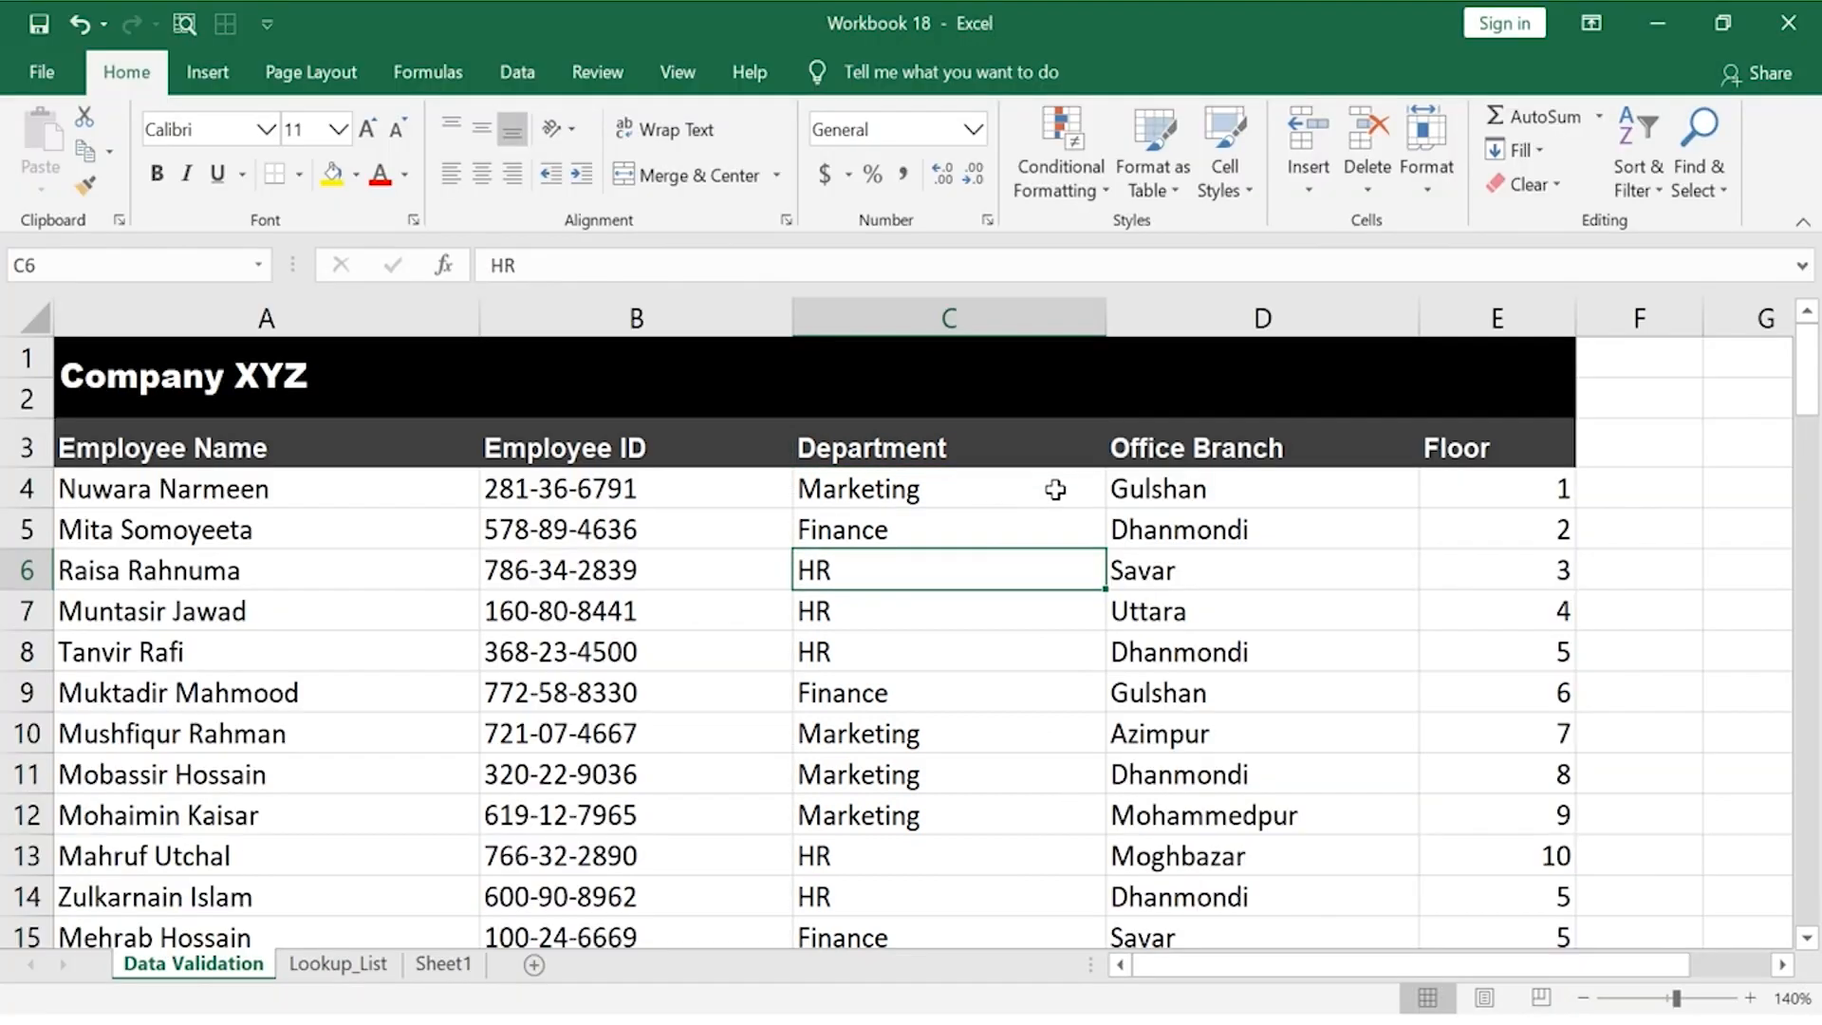
left_click(1067, 368)
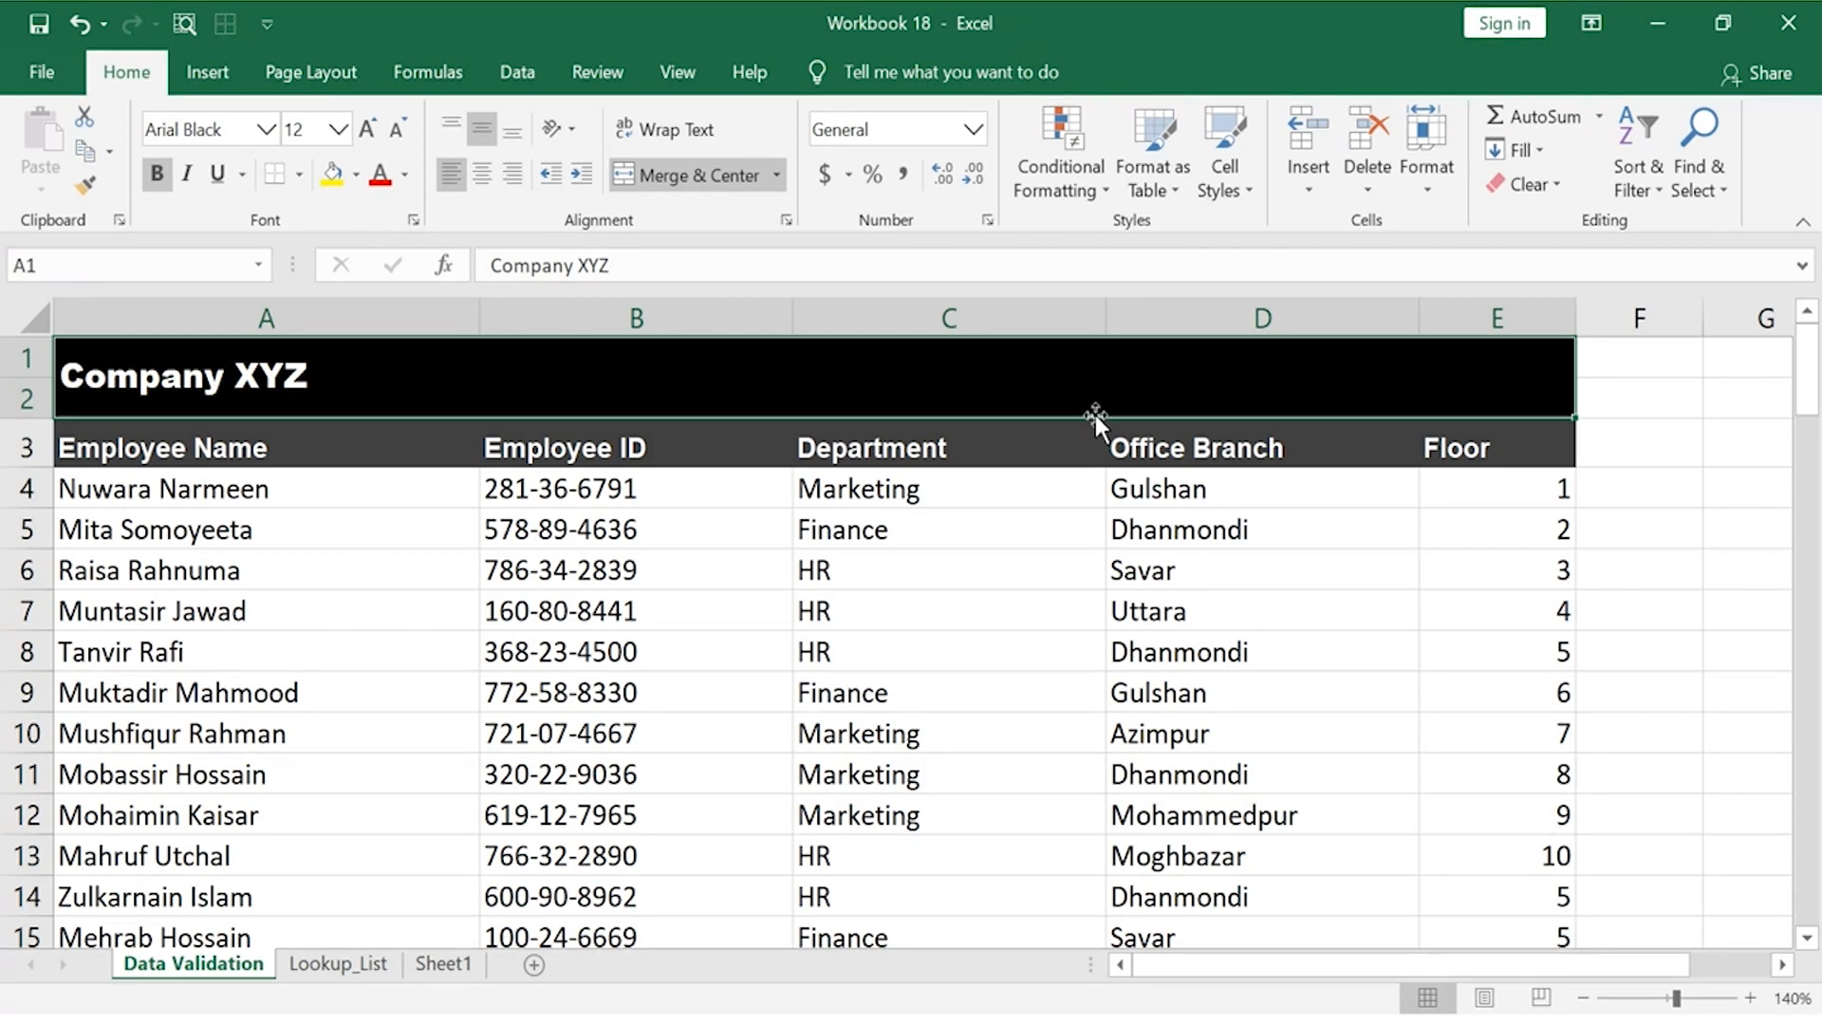
- Restrict the Department cells from C4 down to the last entry with list validation, using the source Marketing, Finance, HR
left_click(1053, 485)
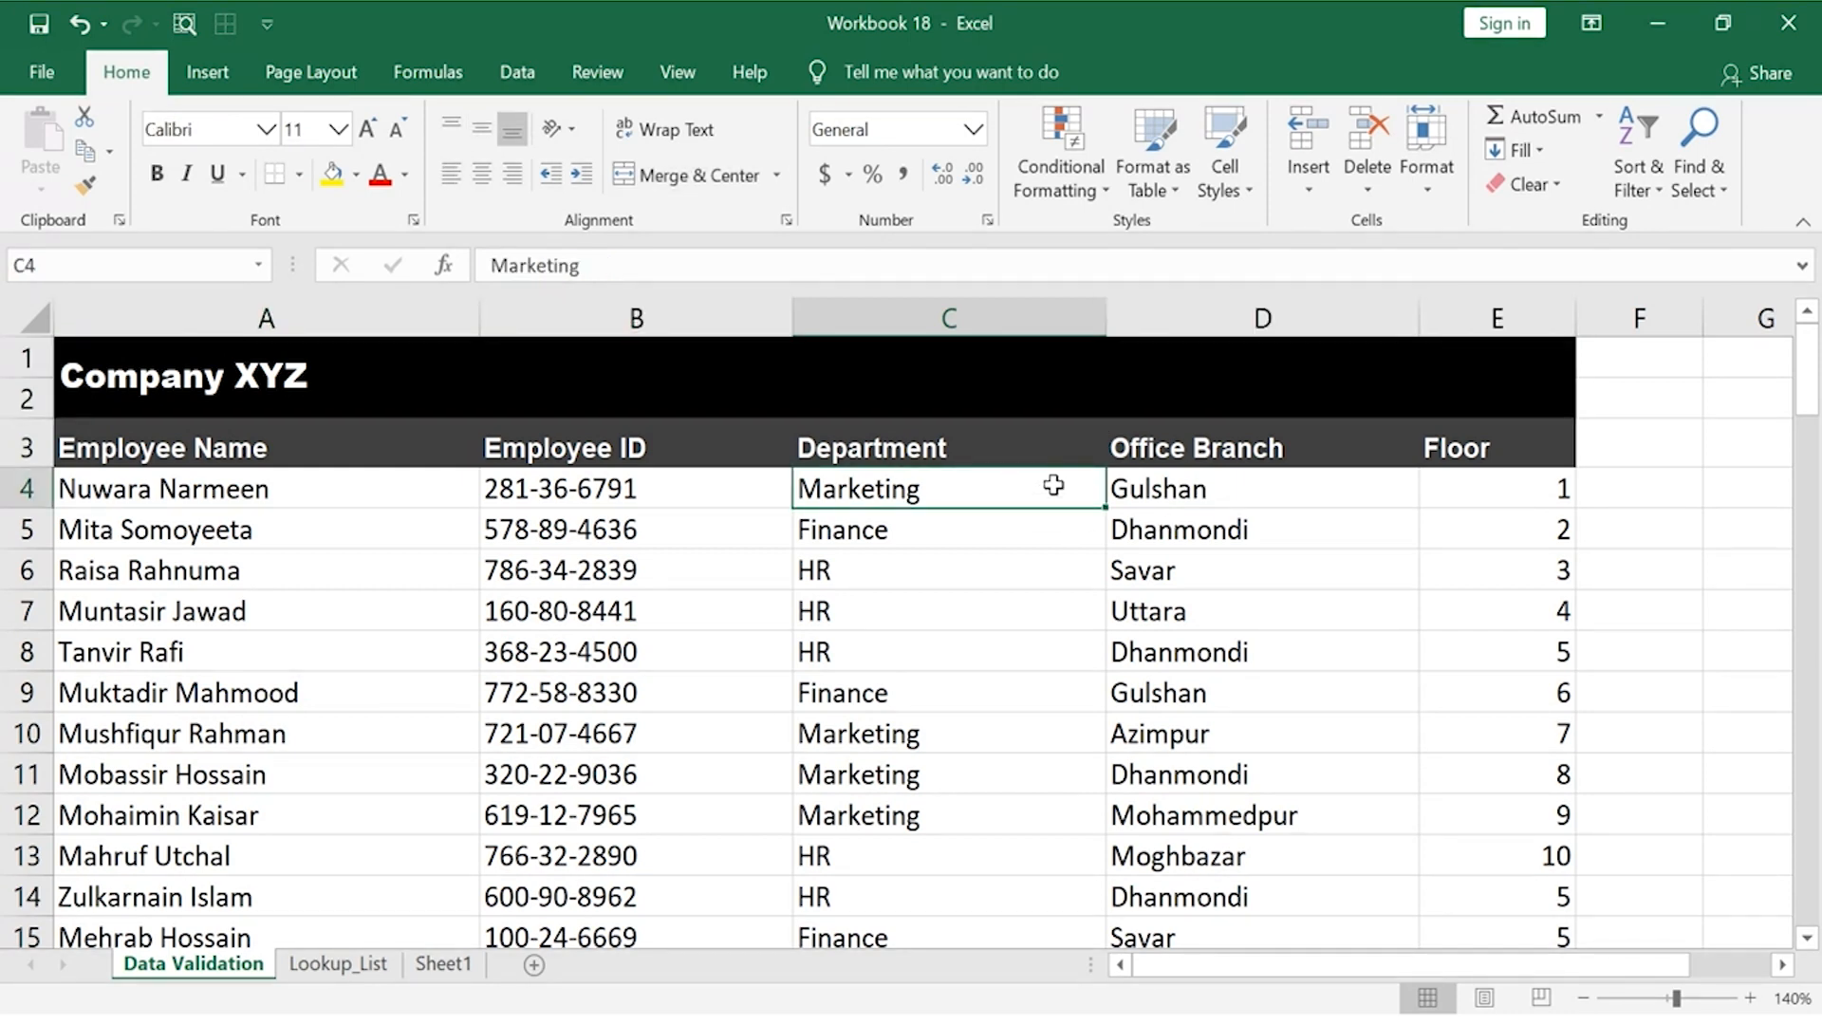
key("ctrl+shift+Down")
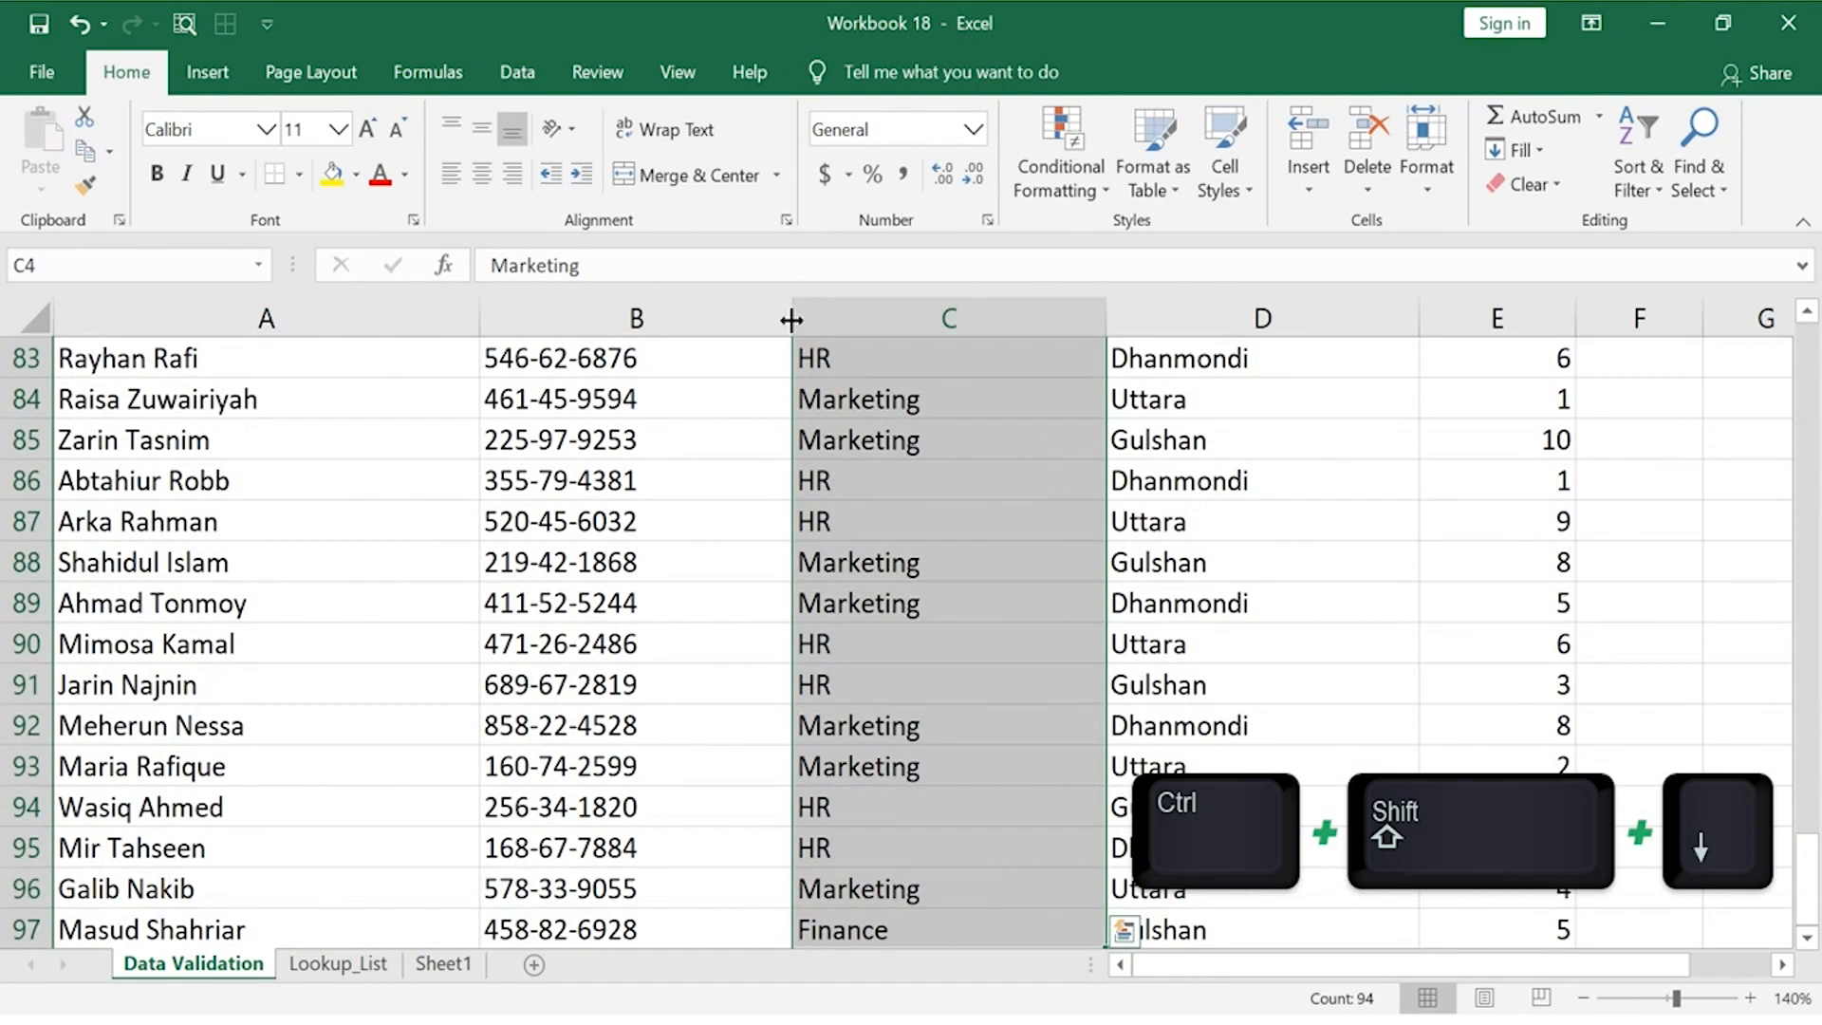
left_click(521, 64)
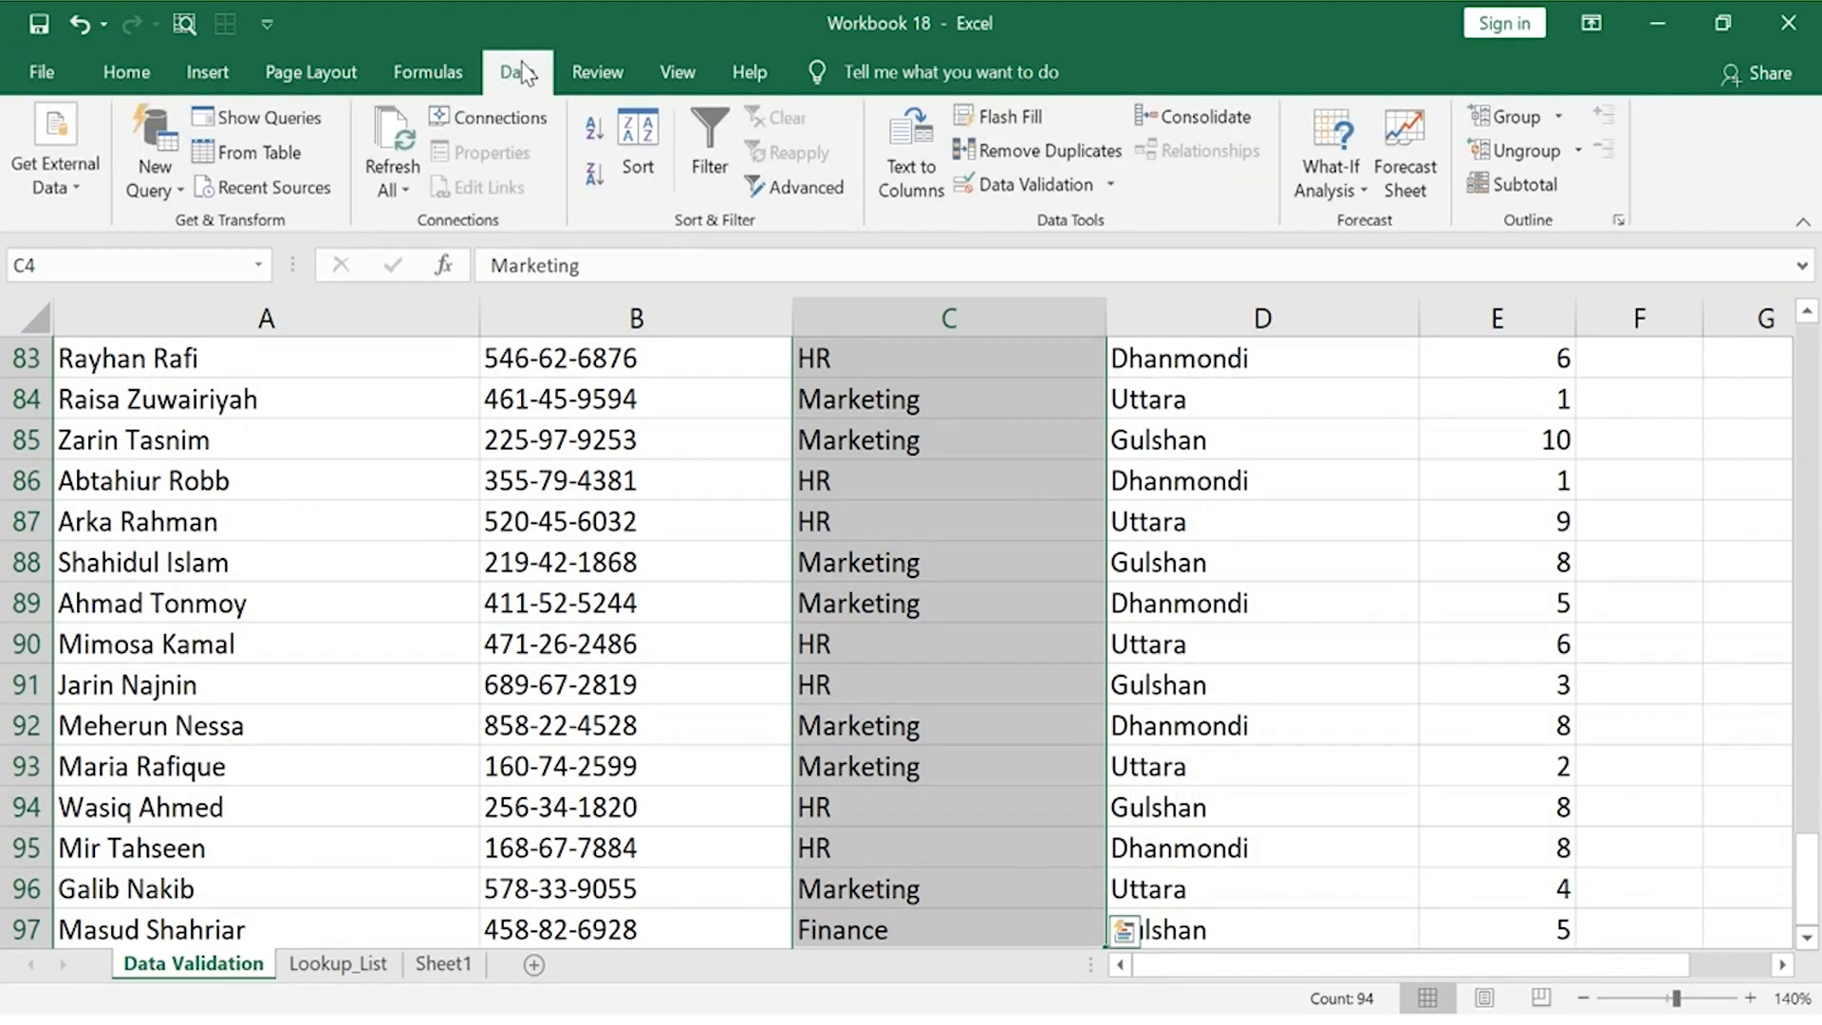
left_click(1068, 192)
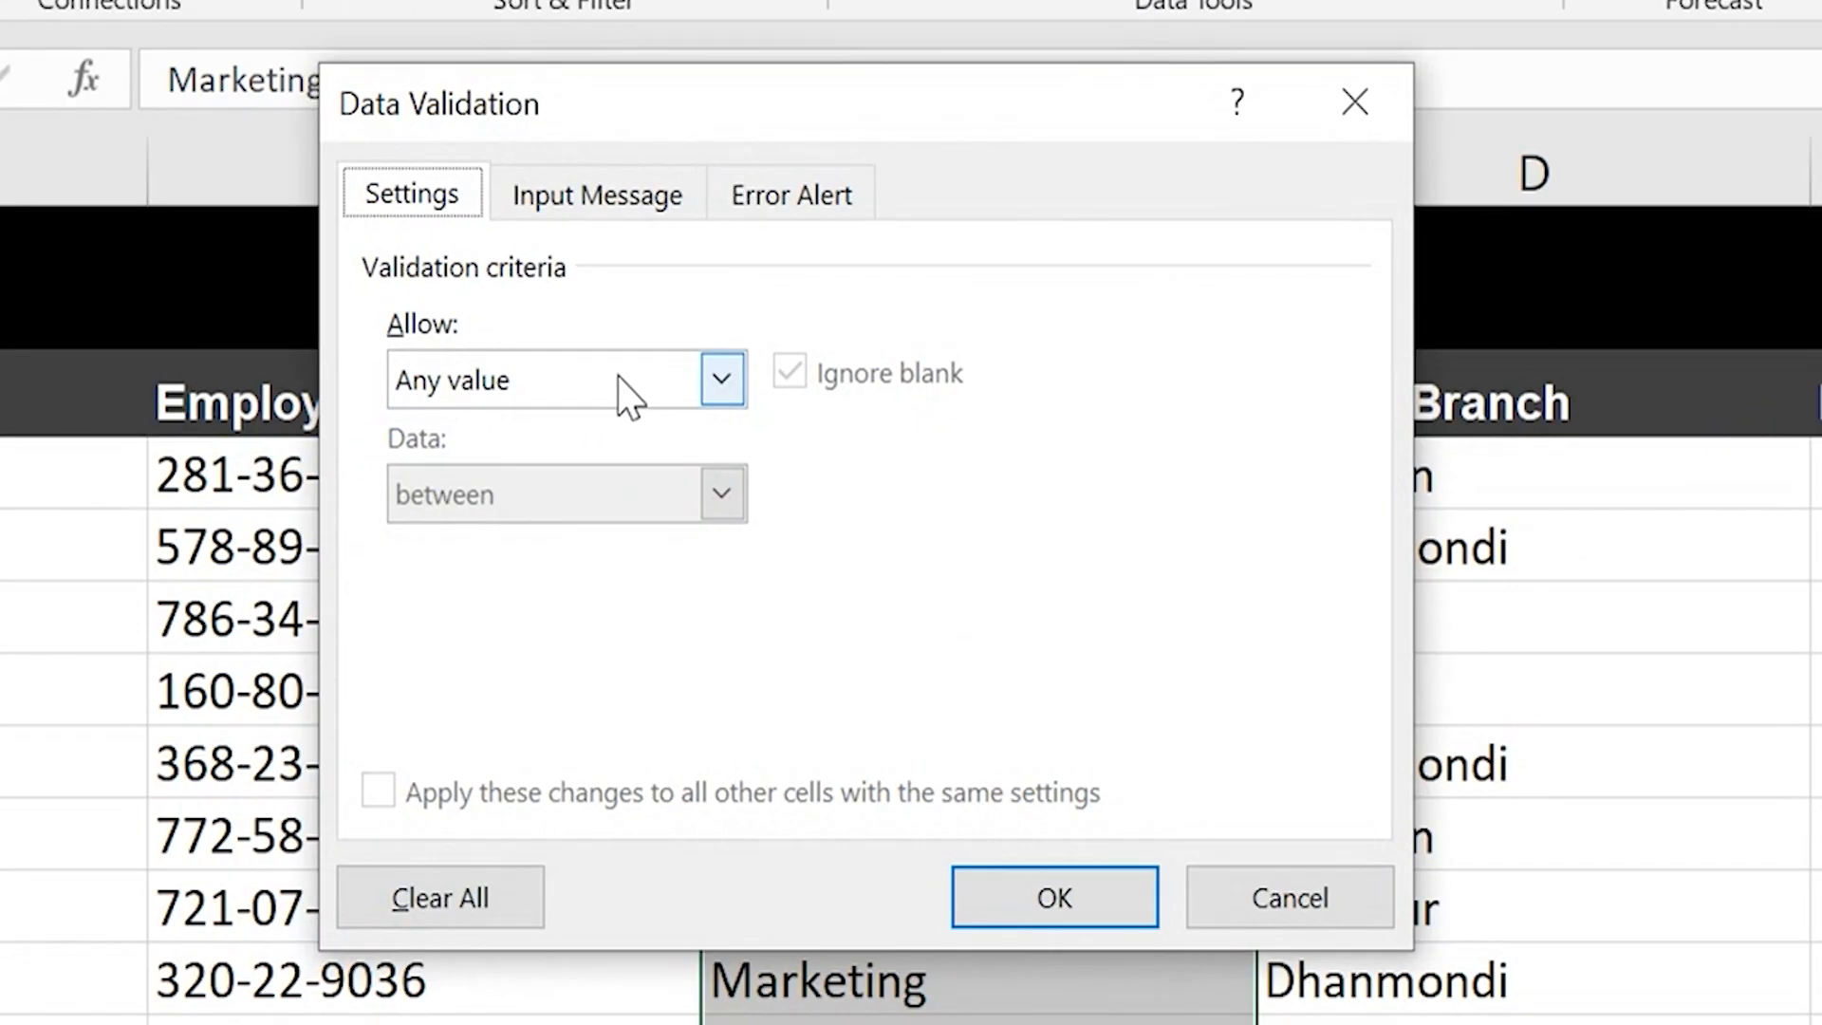
left_click(618, 380)
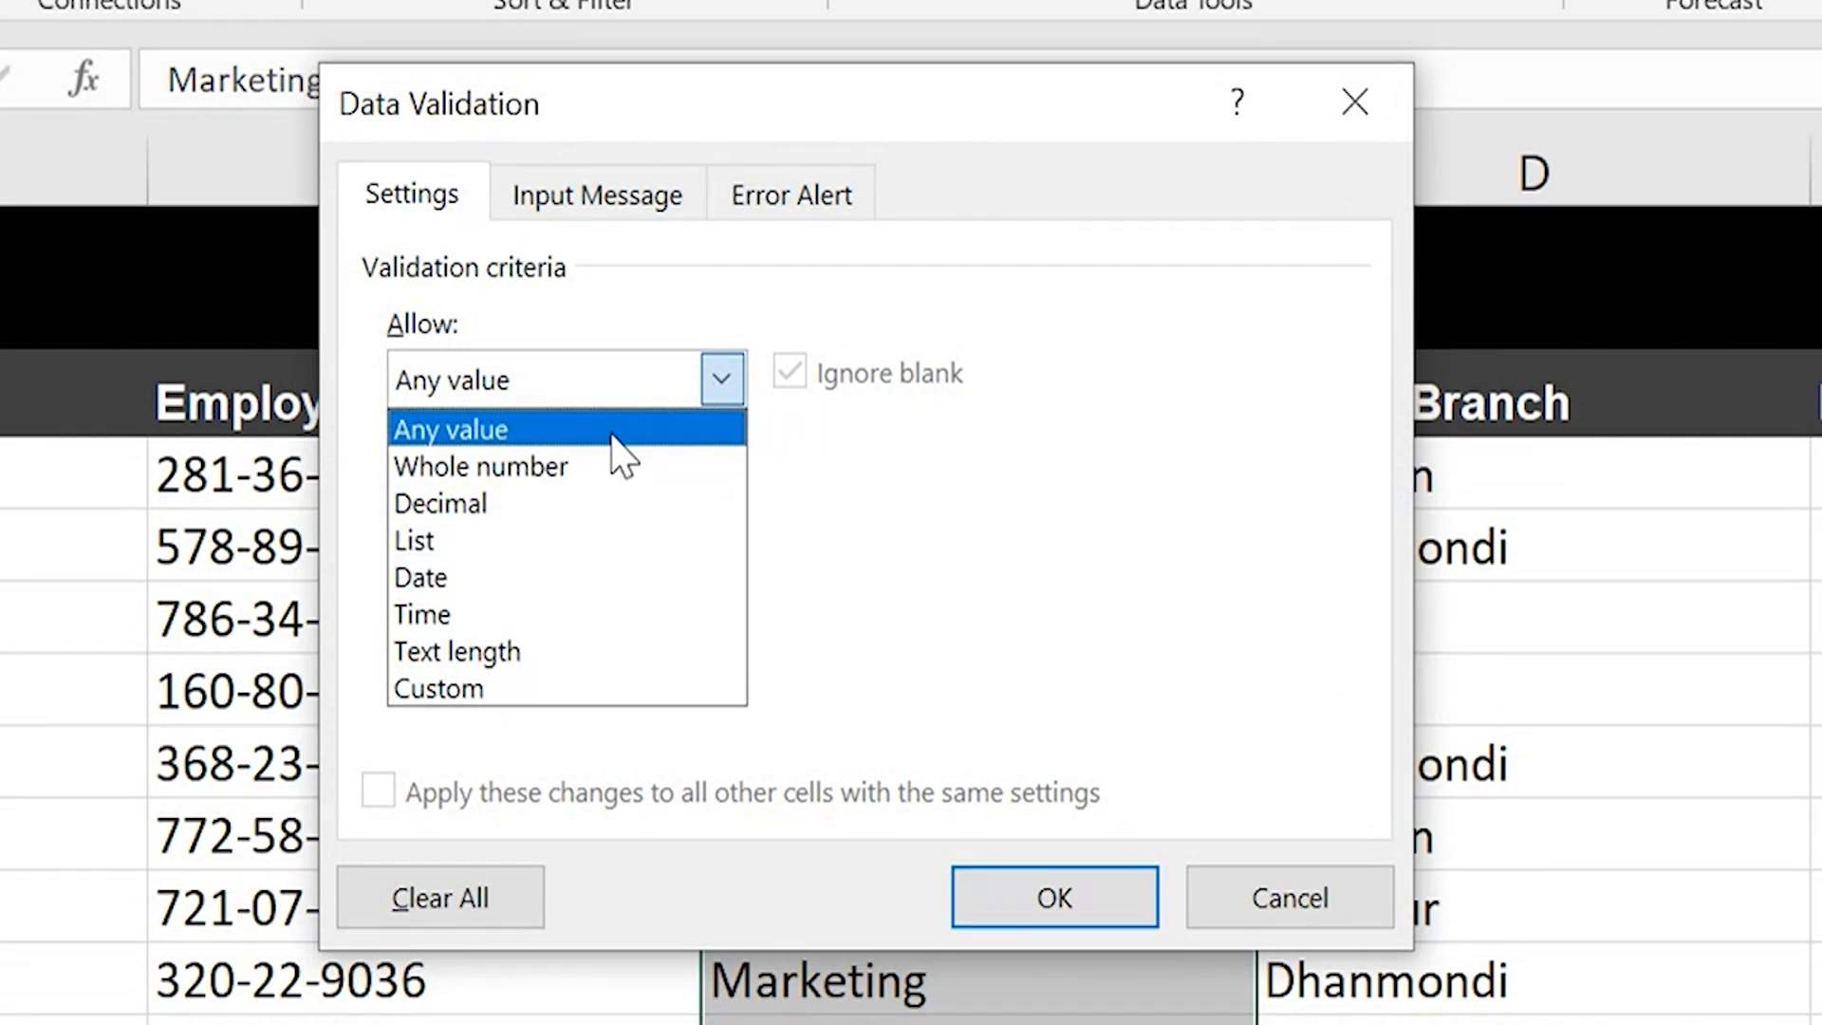
left_click(638, 541)
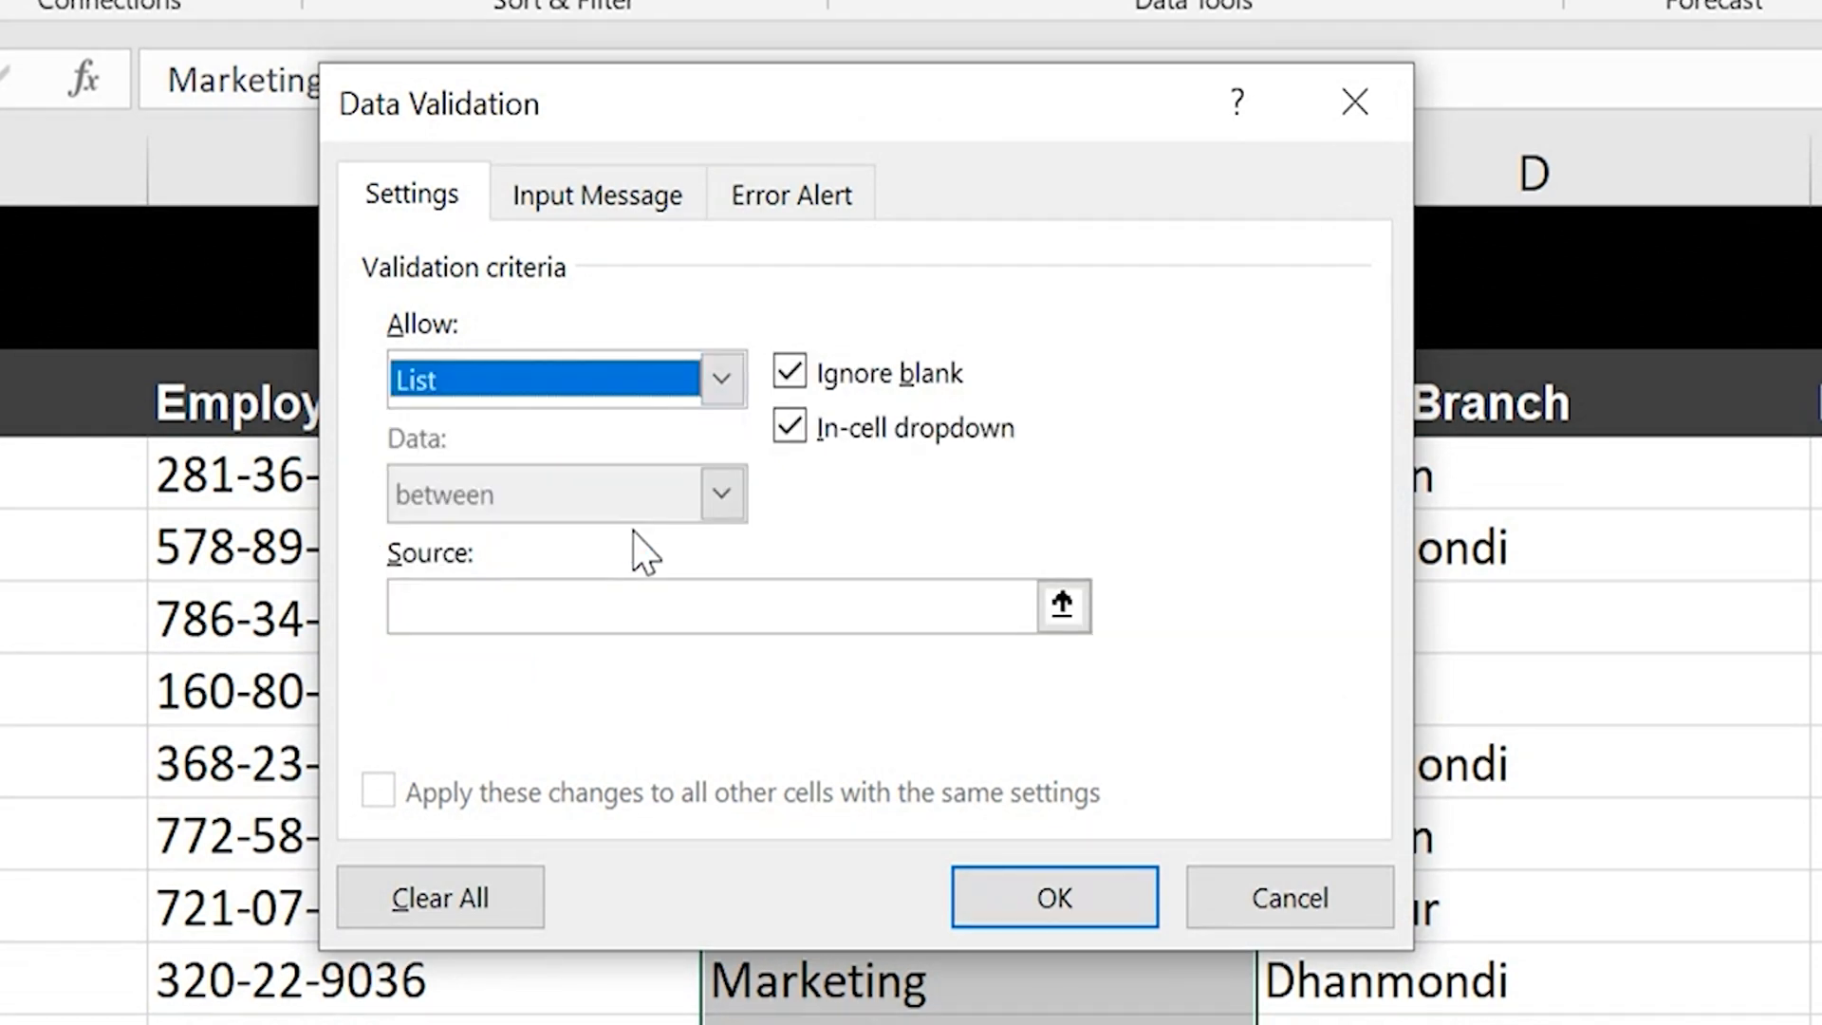
left_click(681, 613)
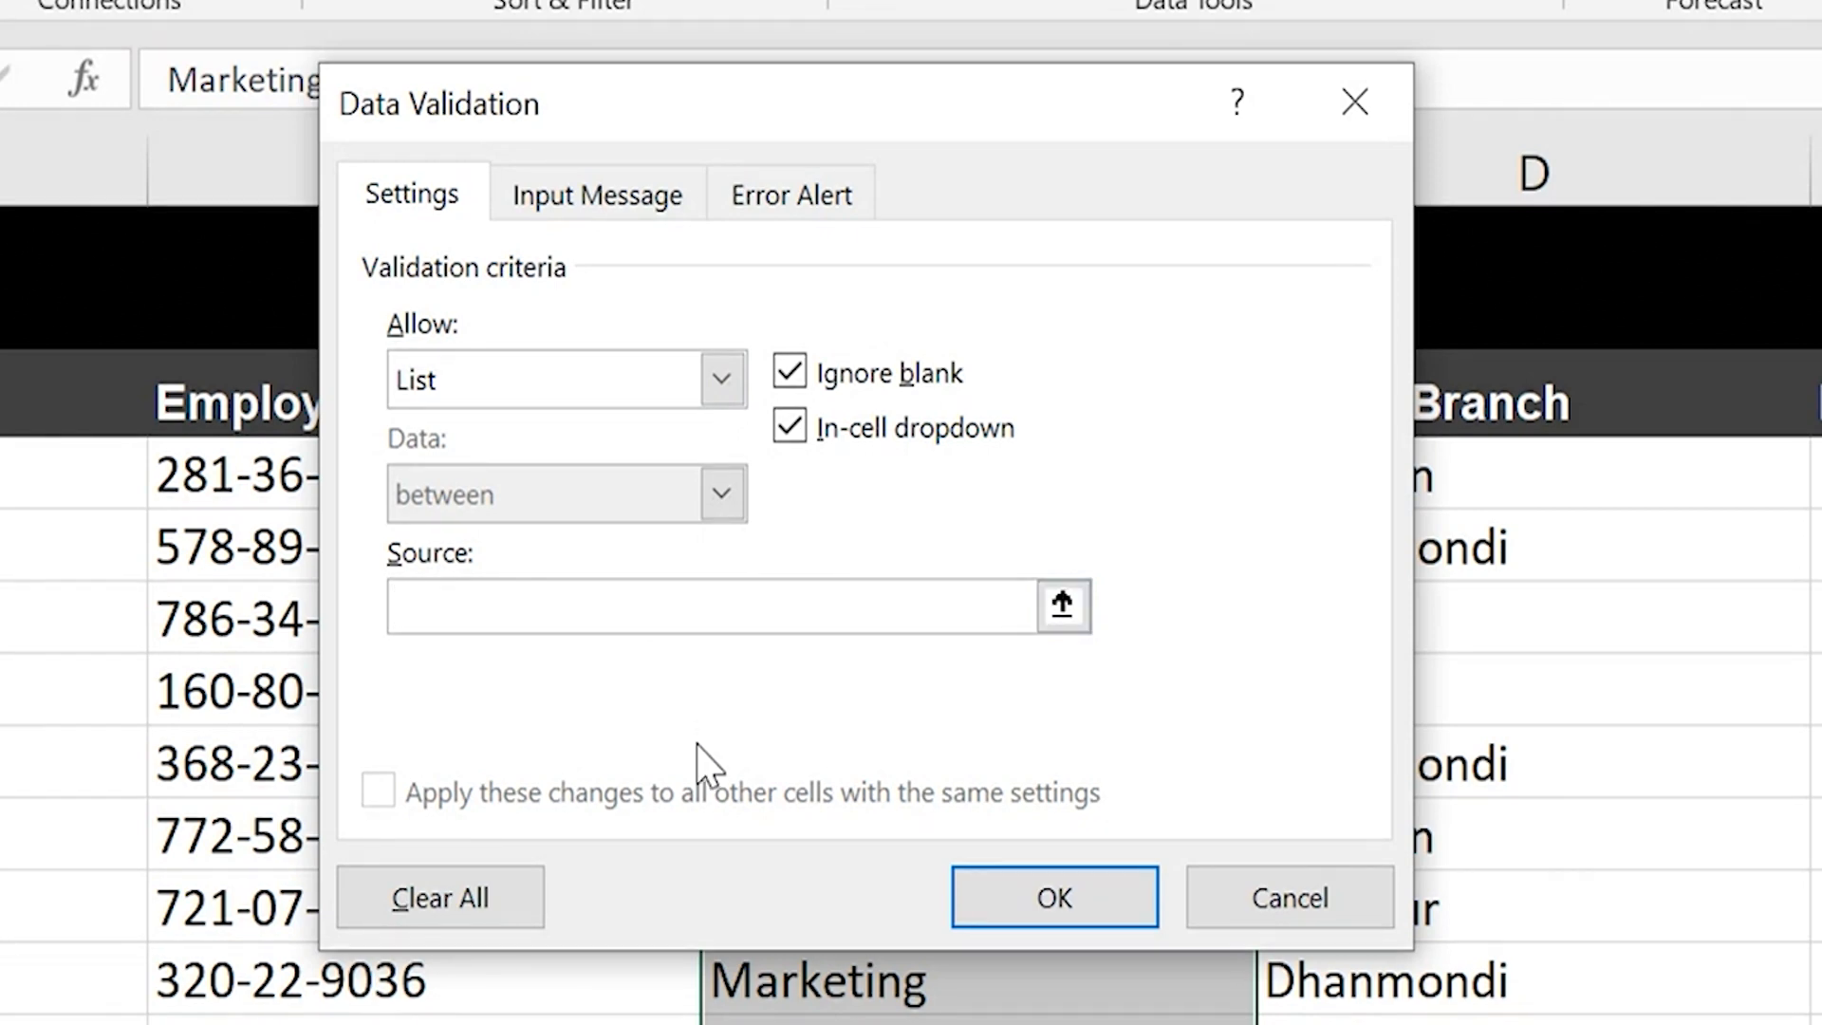
type("Marketing, Finance, HR")
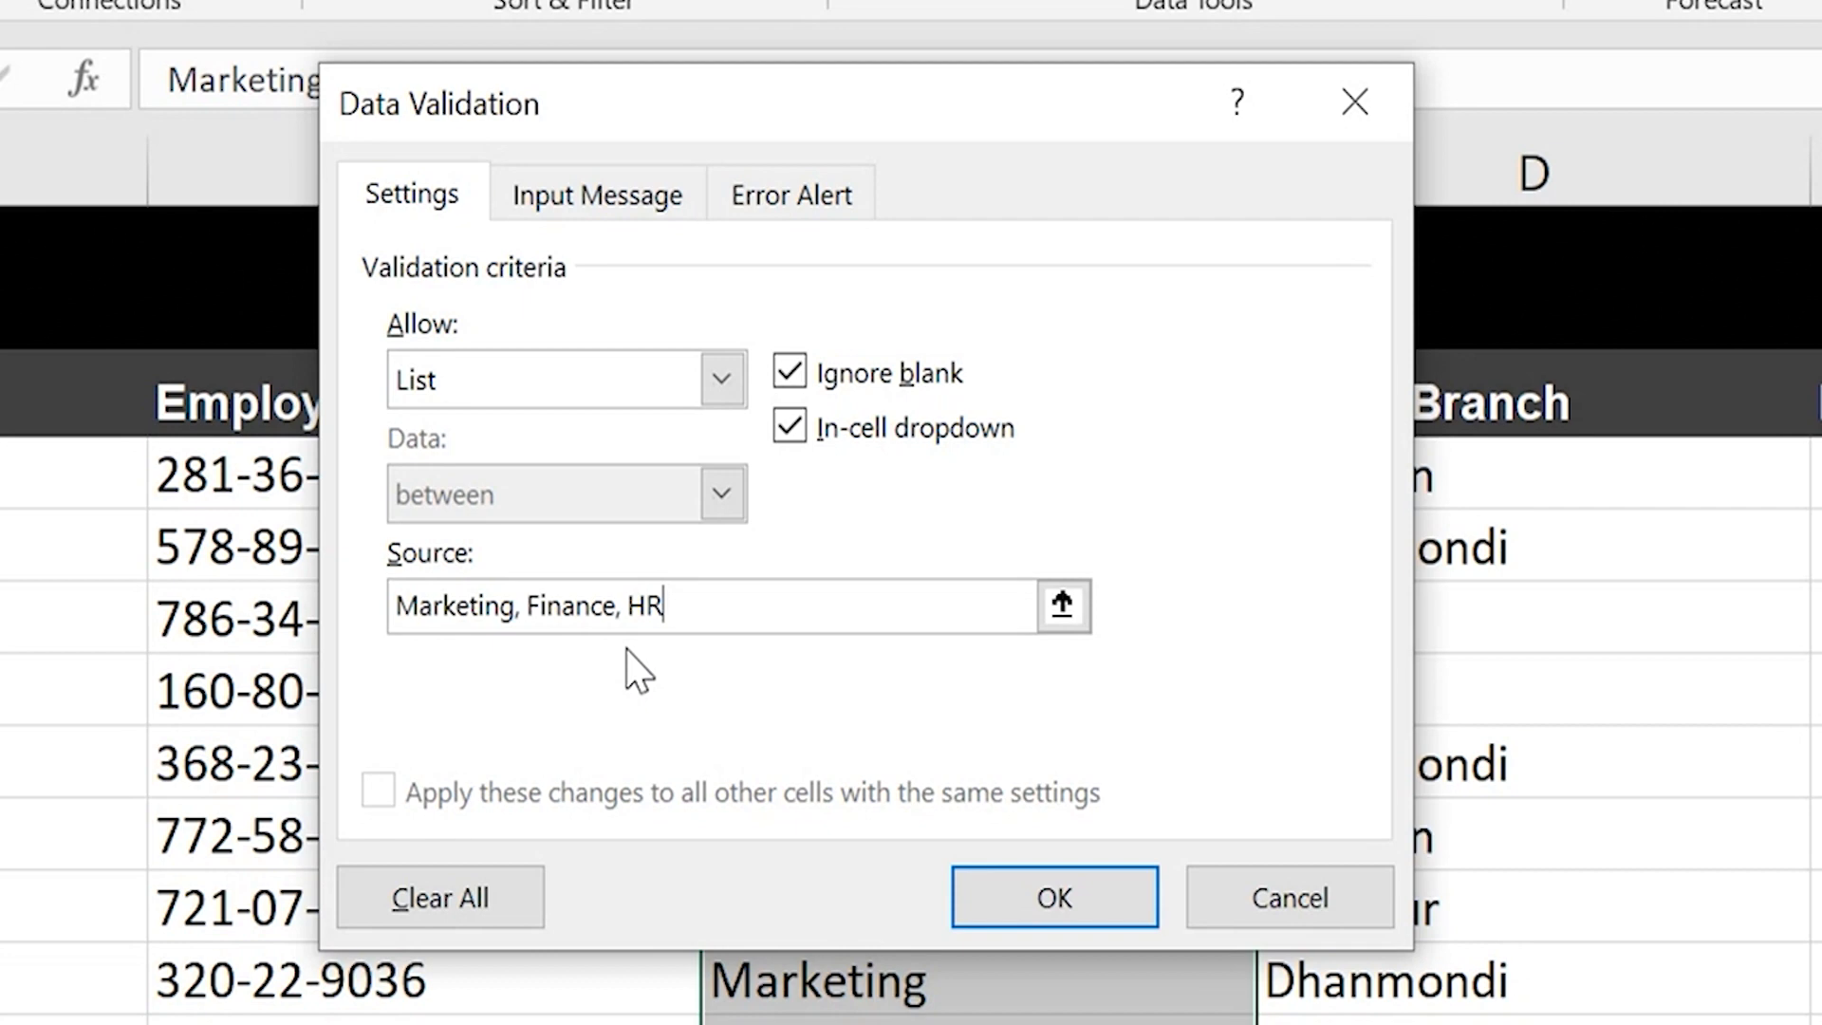
left_click(1082, 911)
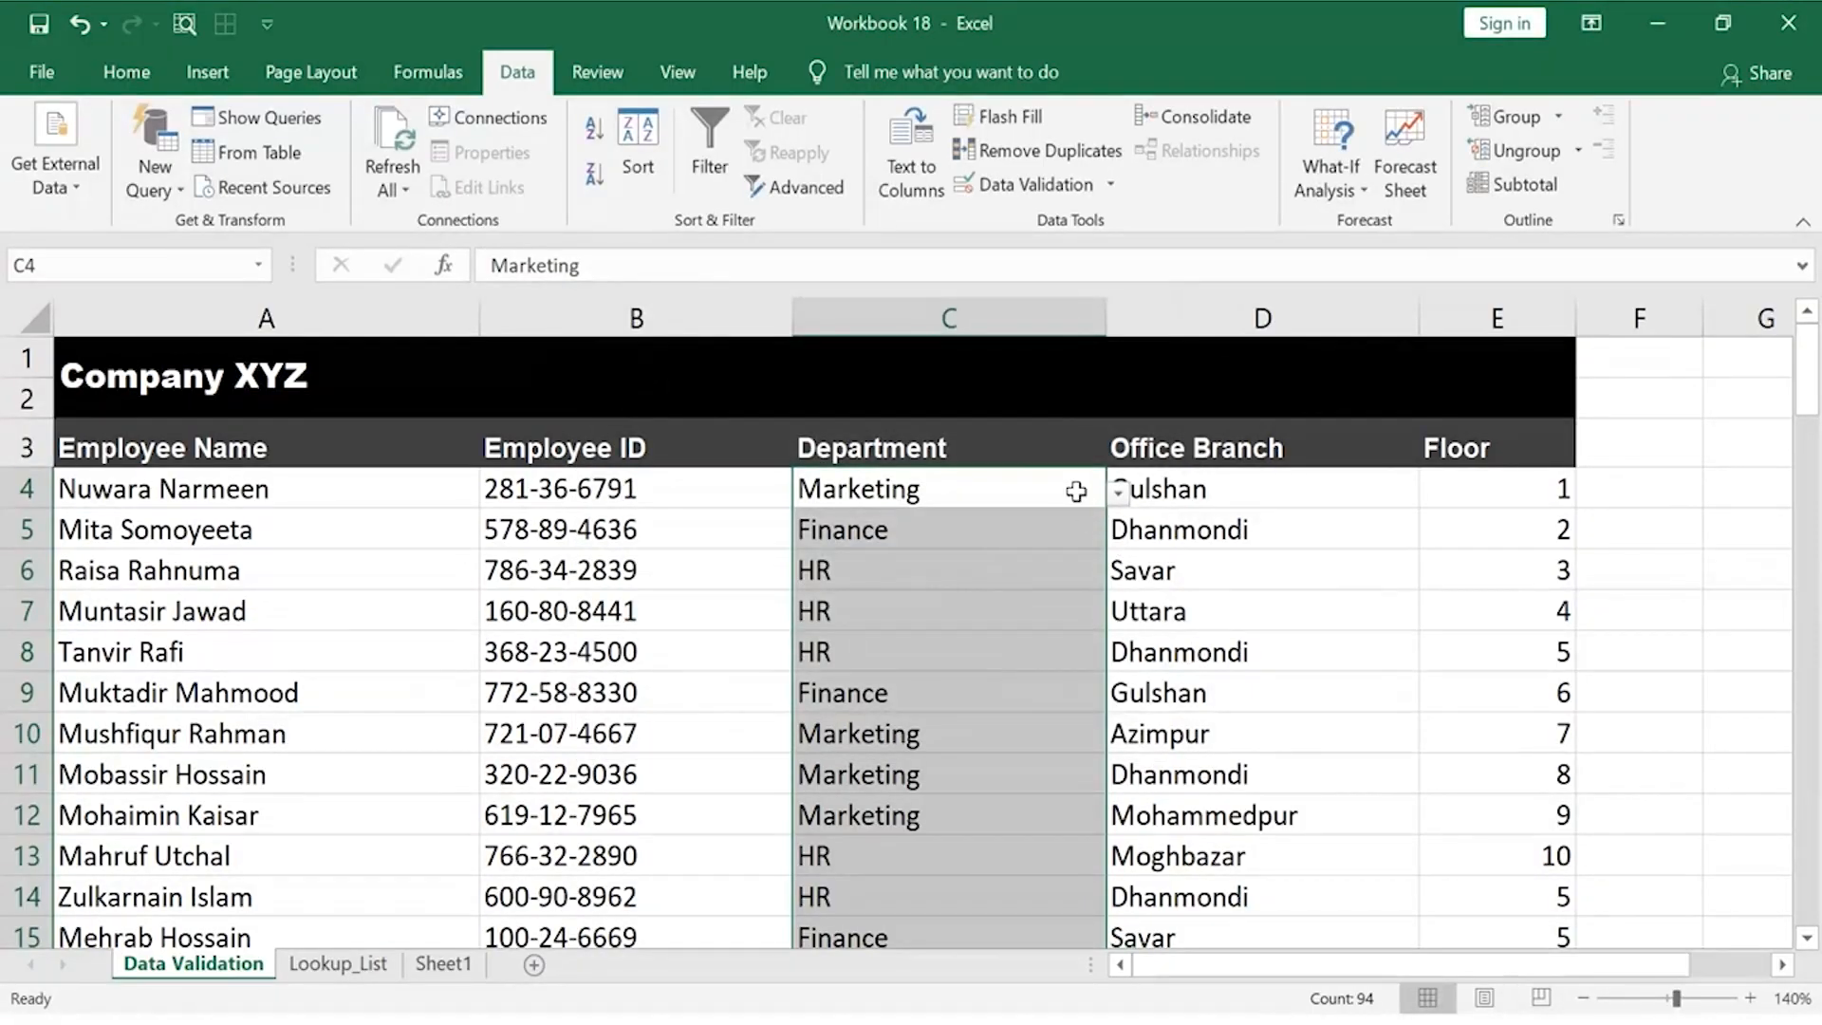
- Choose Finance for the department in C4 and HR in C5 from their in-cell lists
left_click(1075, 490)
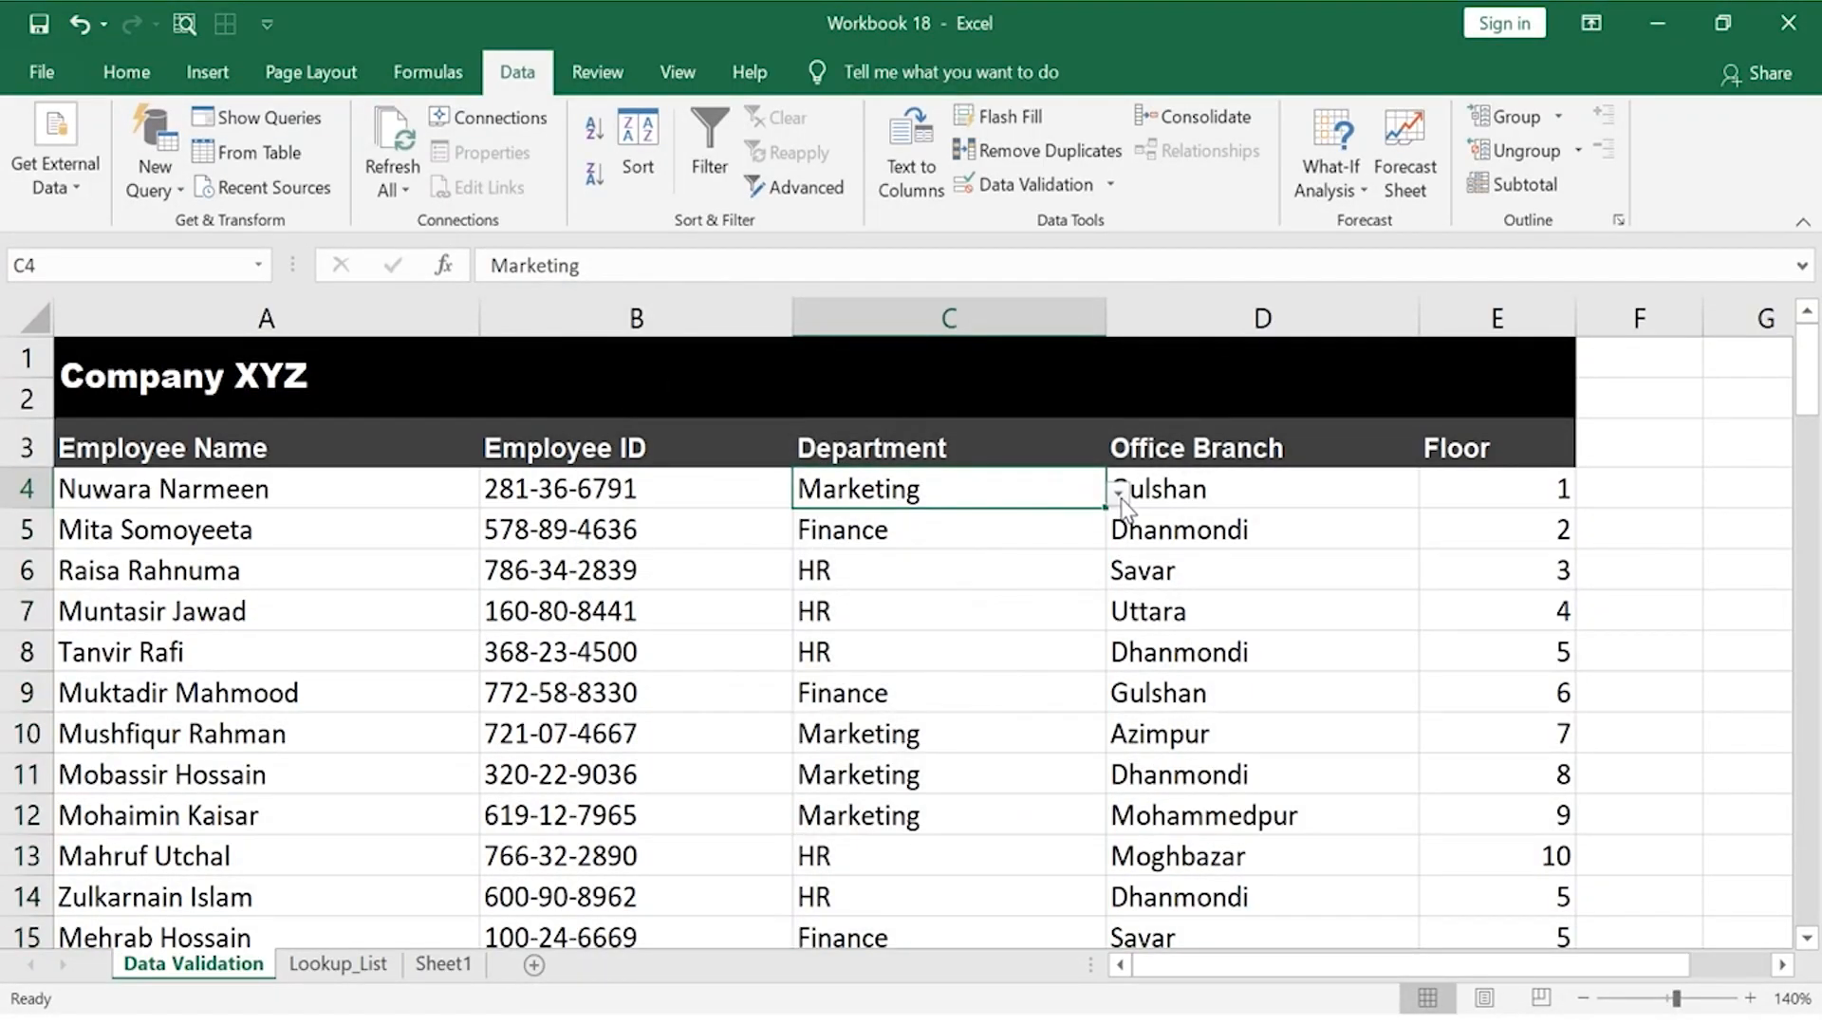
left_click(1120, 496)
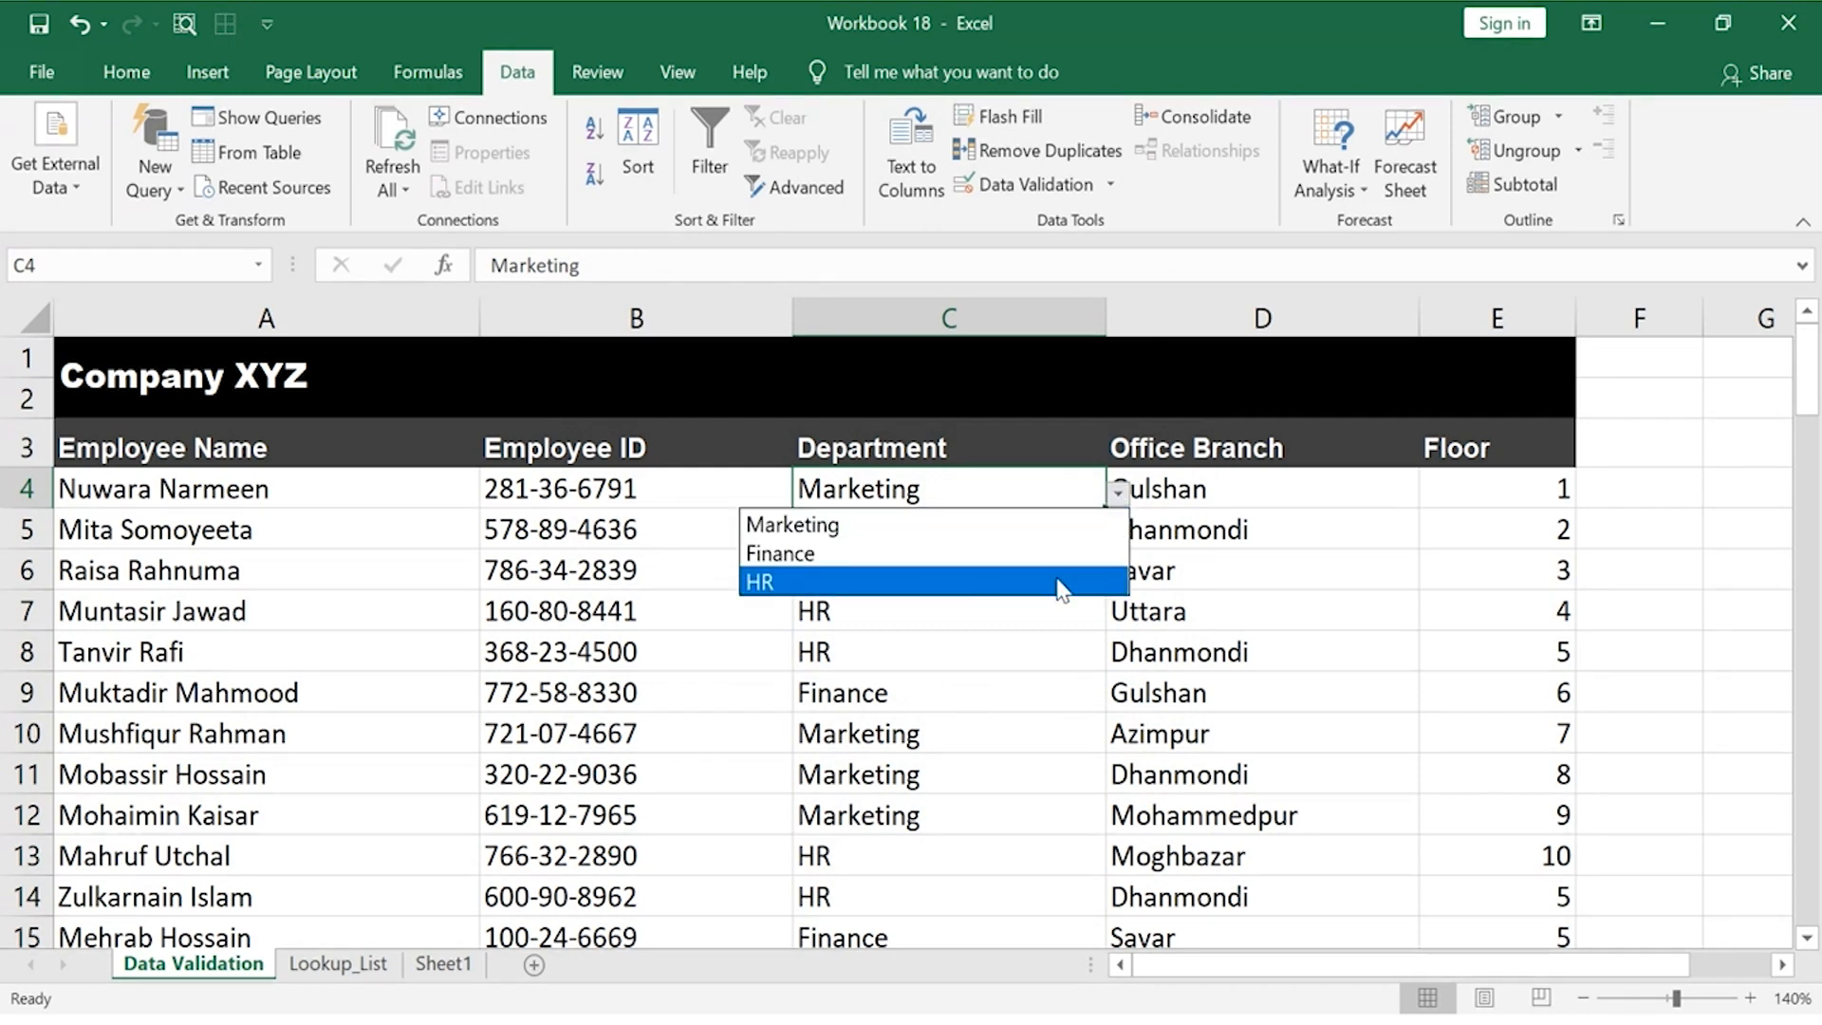
left_click(1063, 554)
left_click(1092, 530)
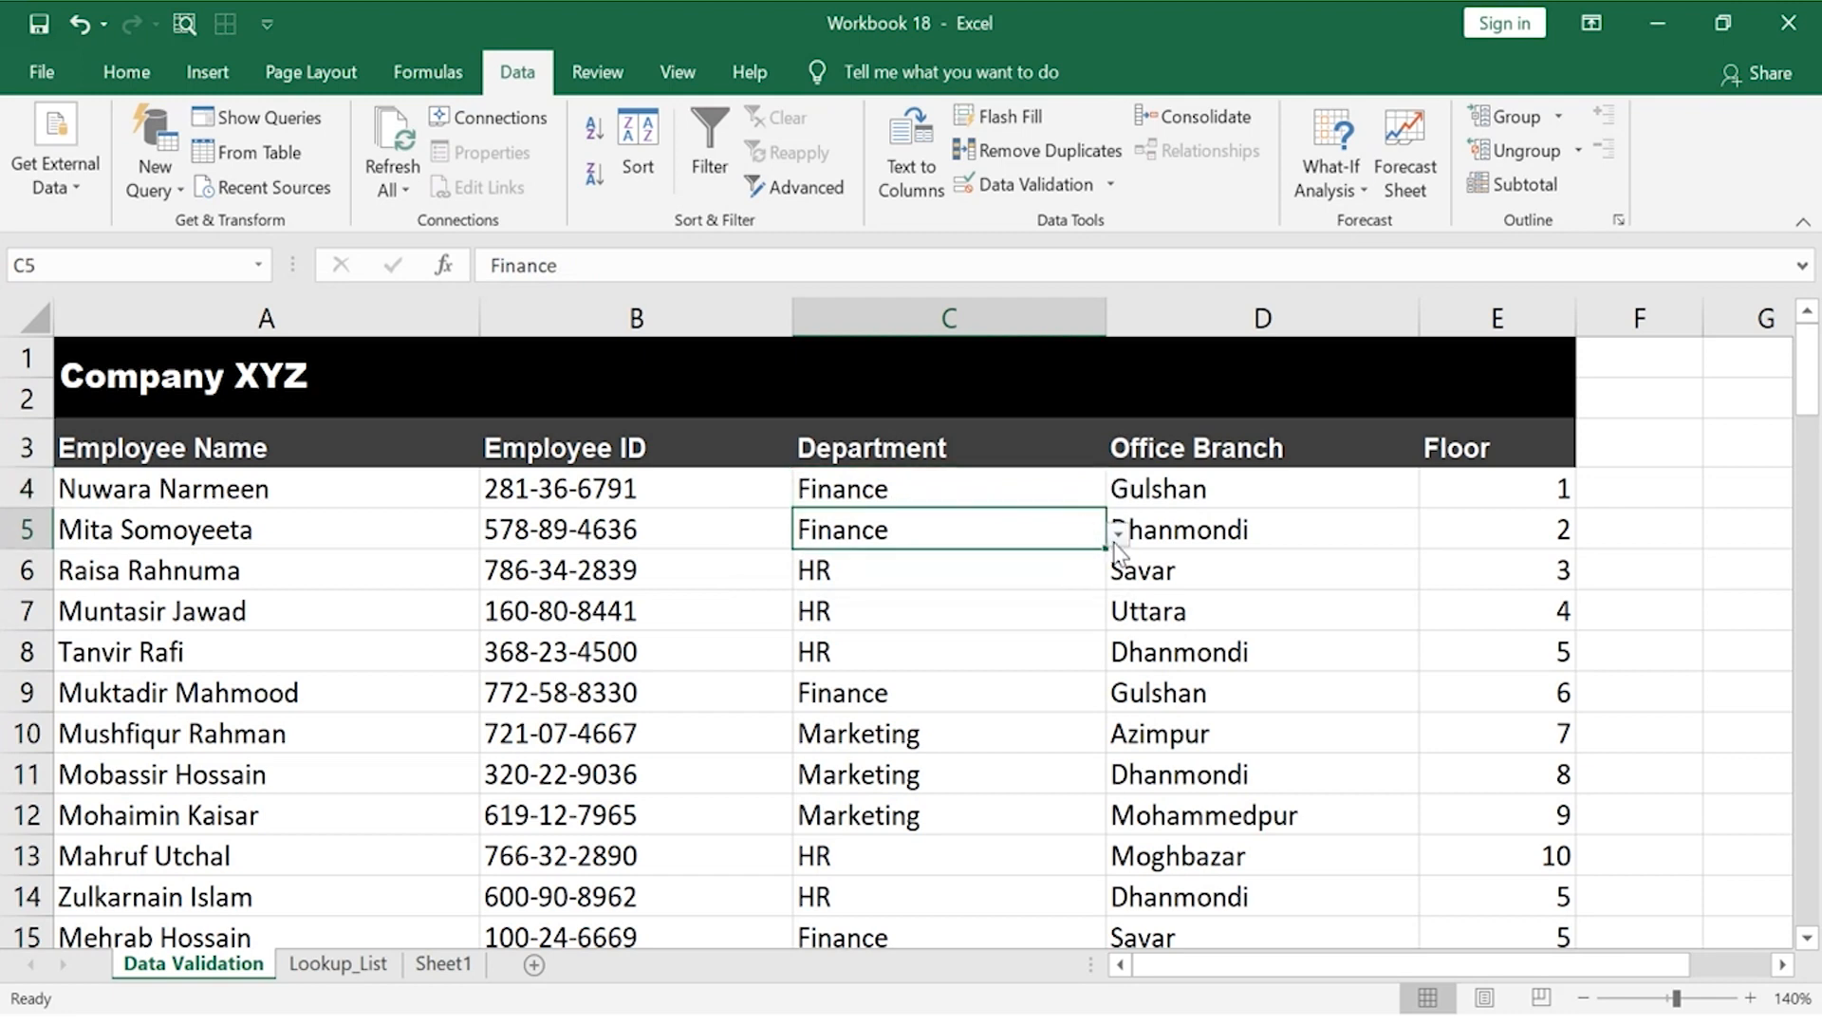
left_click(1116, 539)
left_click(1050, 620)
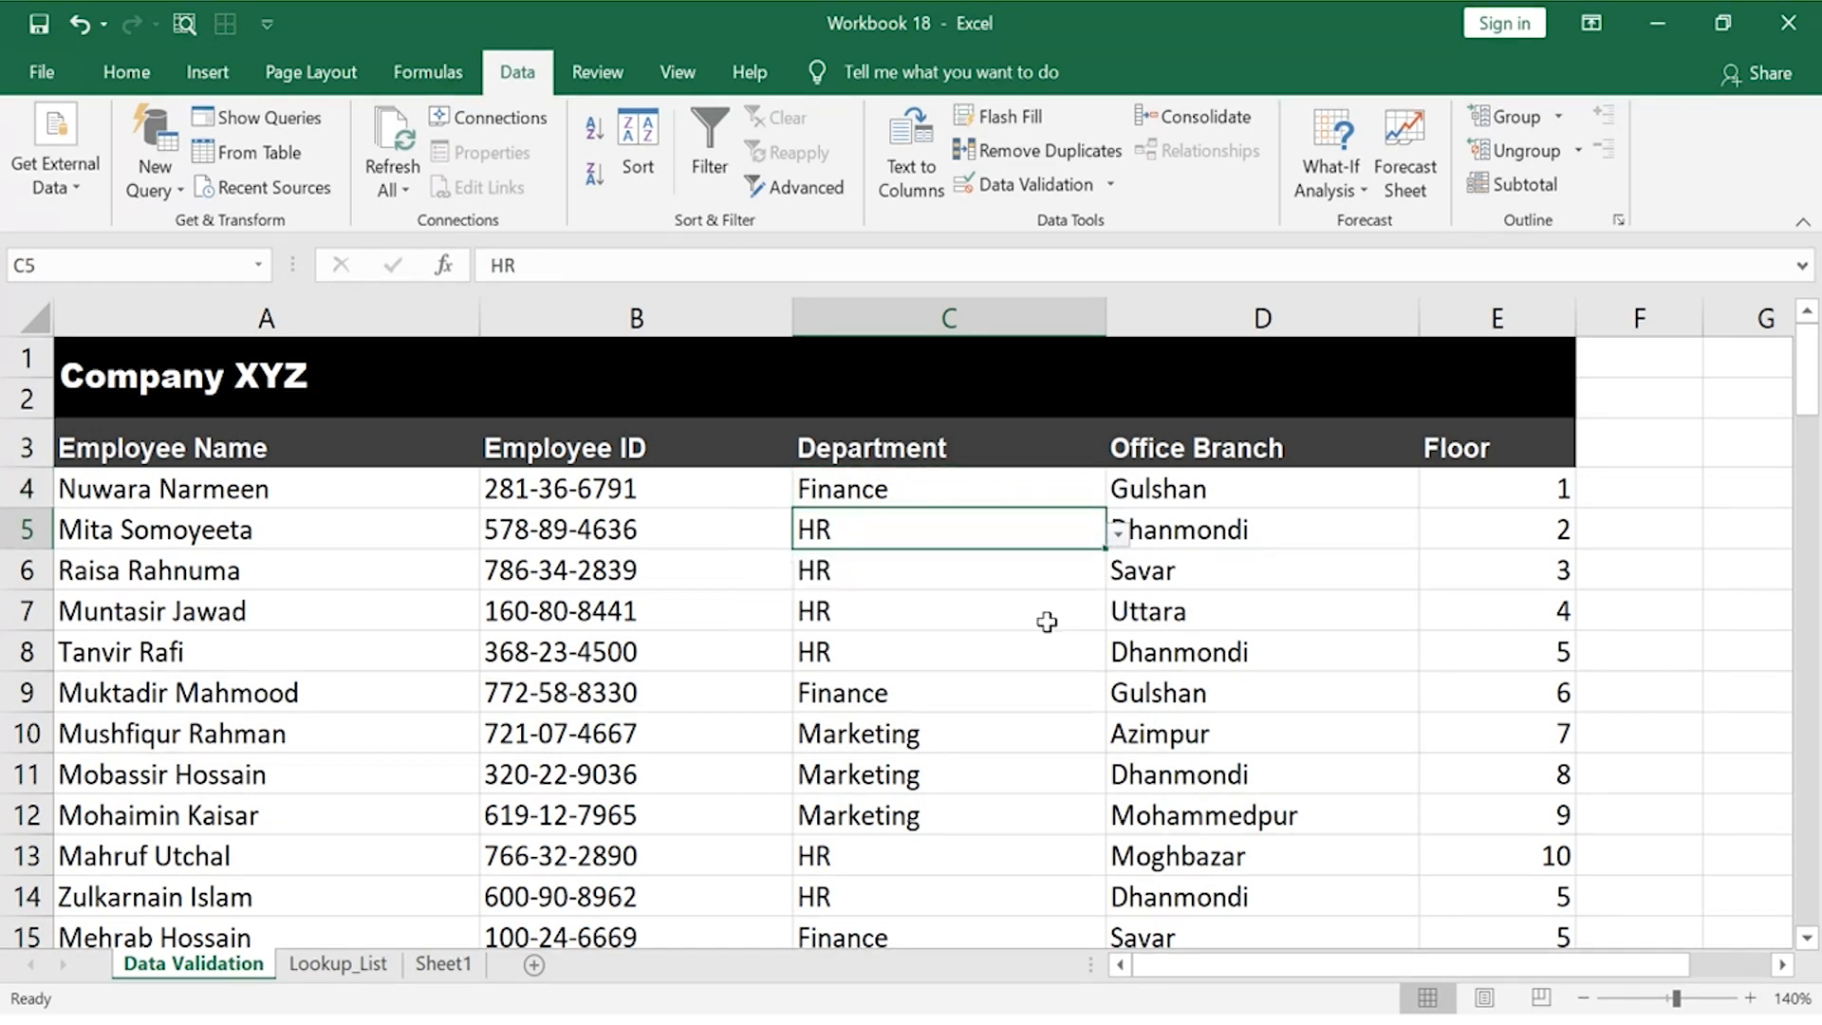
- Choose Marketing for the department in C6 and Finance in C7 from their in-cell lists
left_click(1089, 578)
left_click(1118, 572)
left_click(1068, 613)
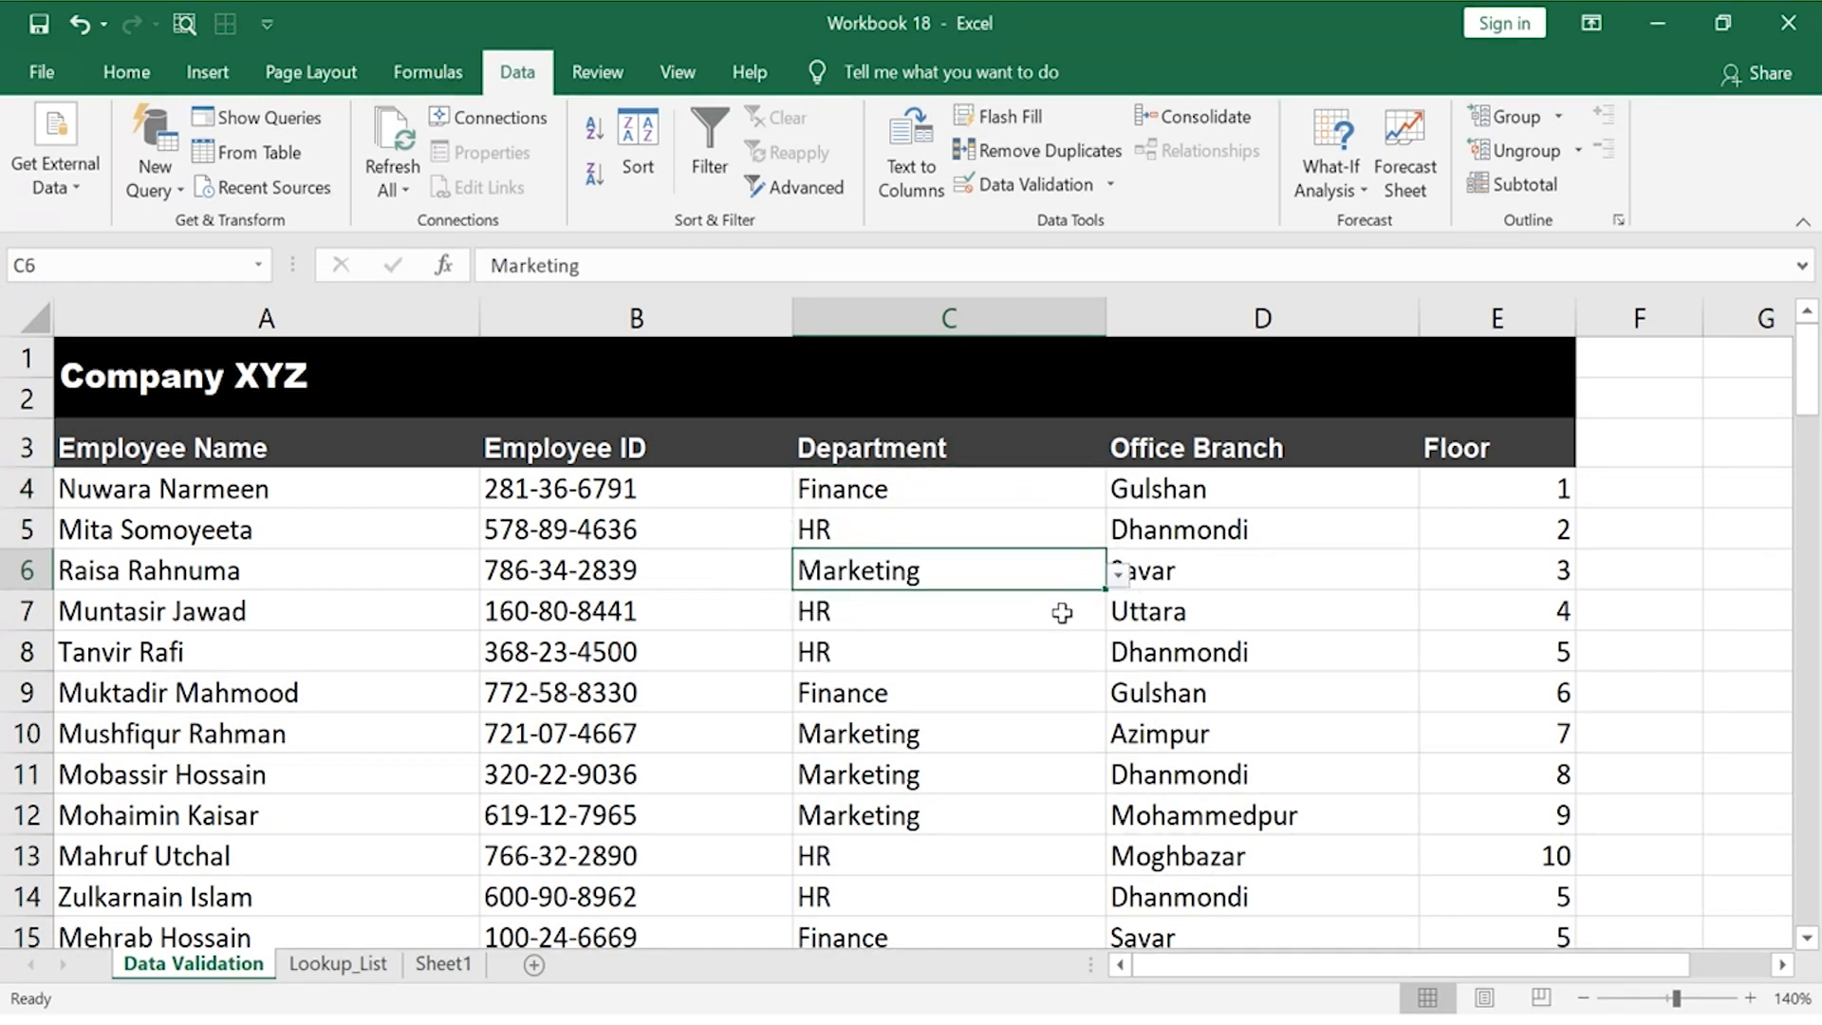
left_click(1062, 614)
left_click(1118, 615)
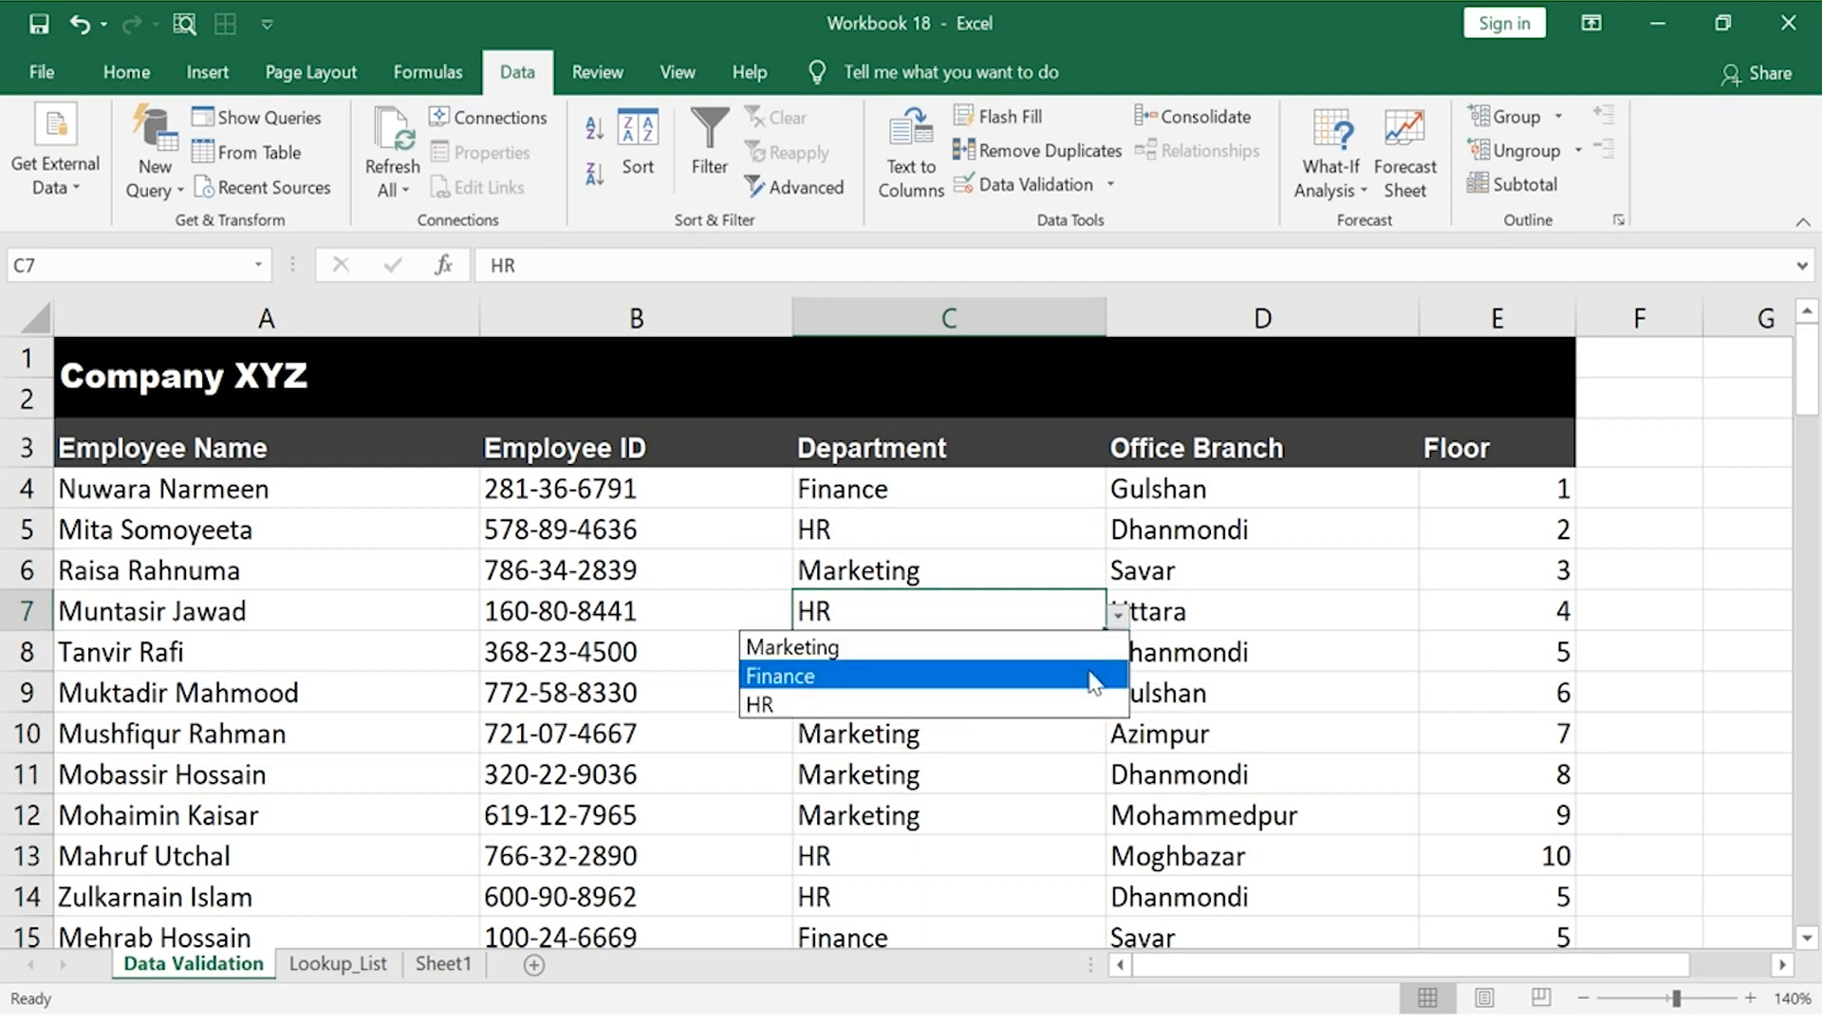
left_click(1095, 676)
- Go down the Department column from its header to examine the entries and their in-cell lists
left_click(1022, 450)
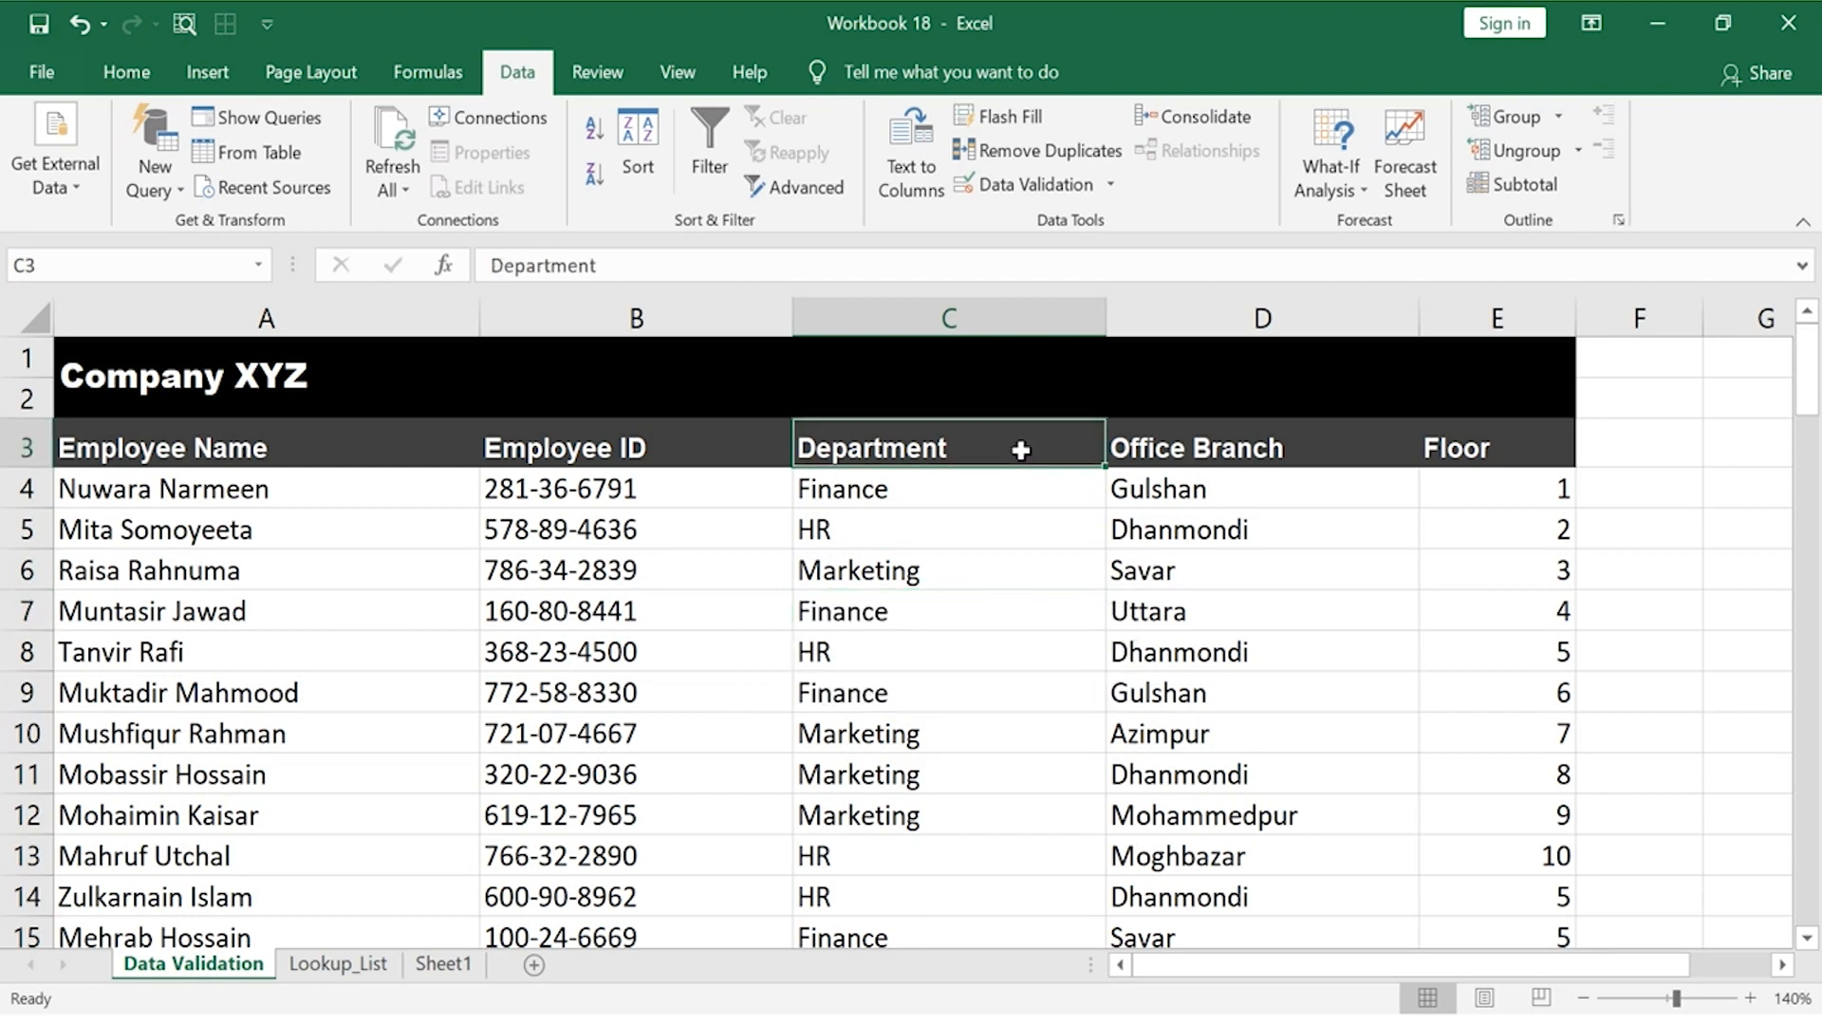
key("Down")
key("Down")
key("Down")
key("Down")
key("Down")
key("Down")
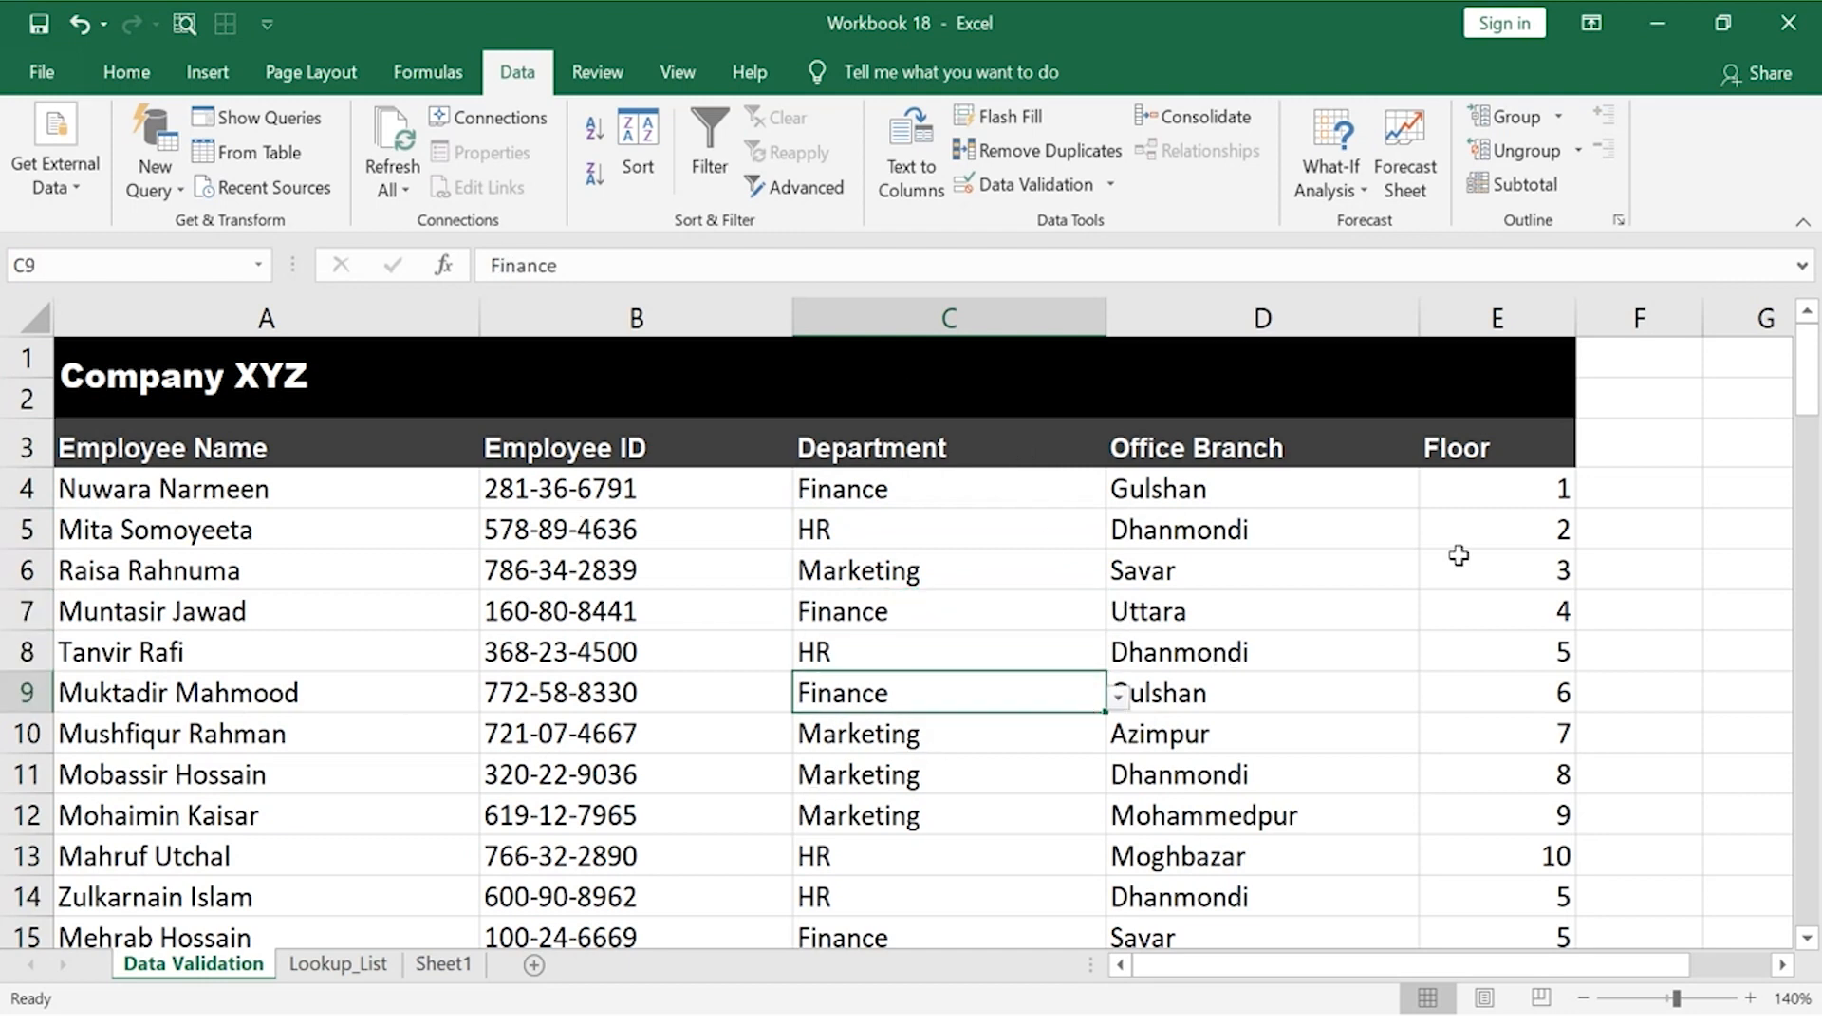
left_click(1254, 403)
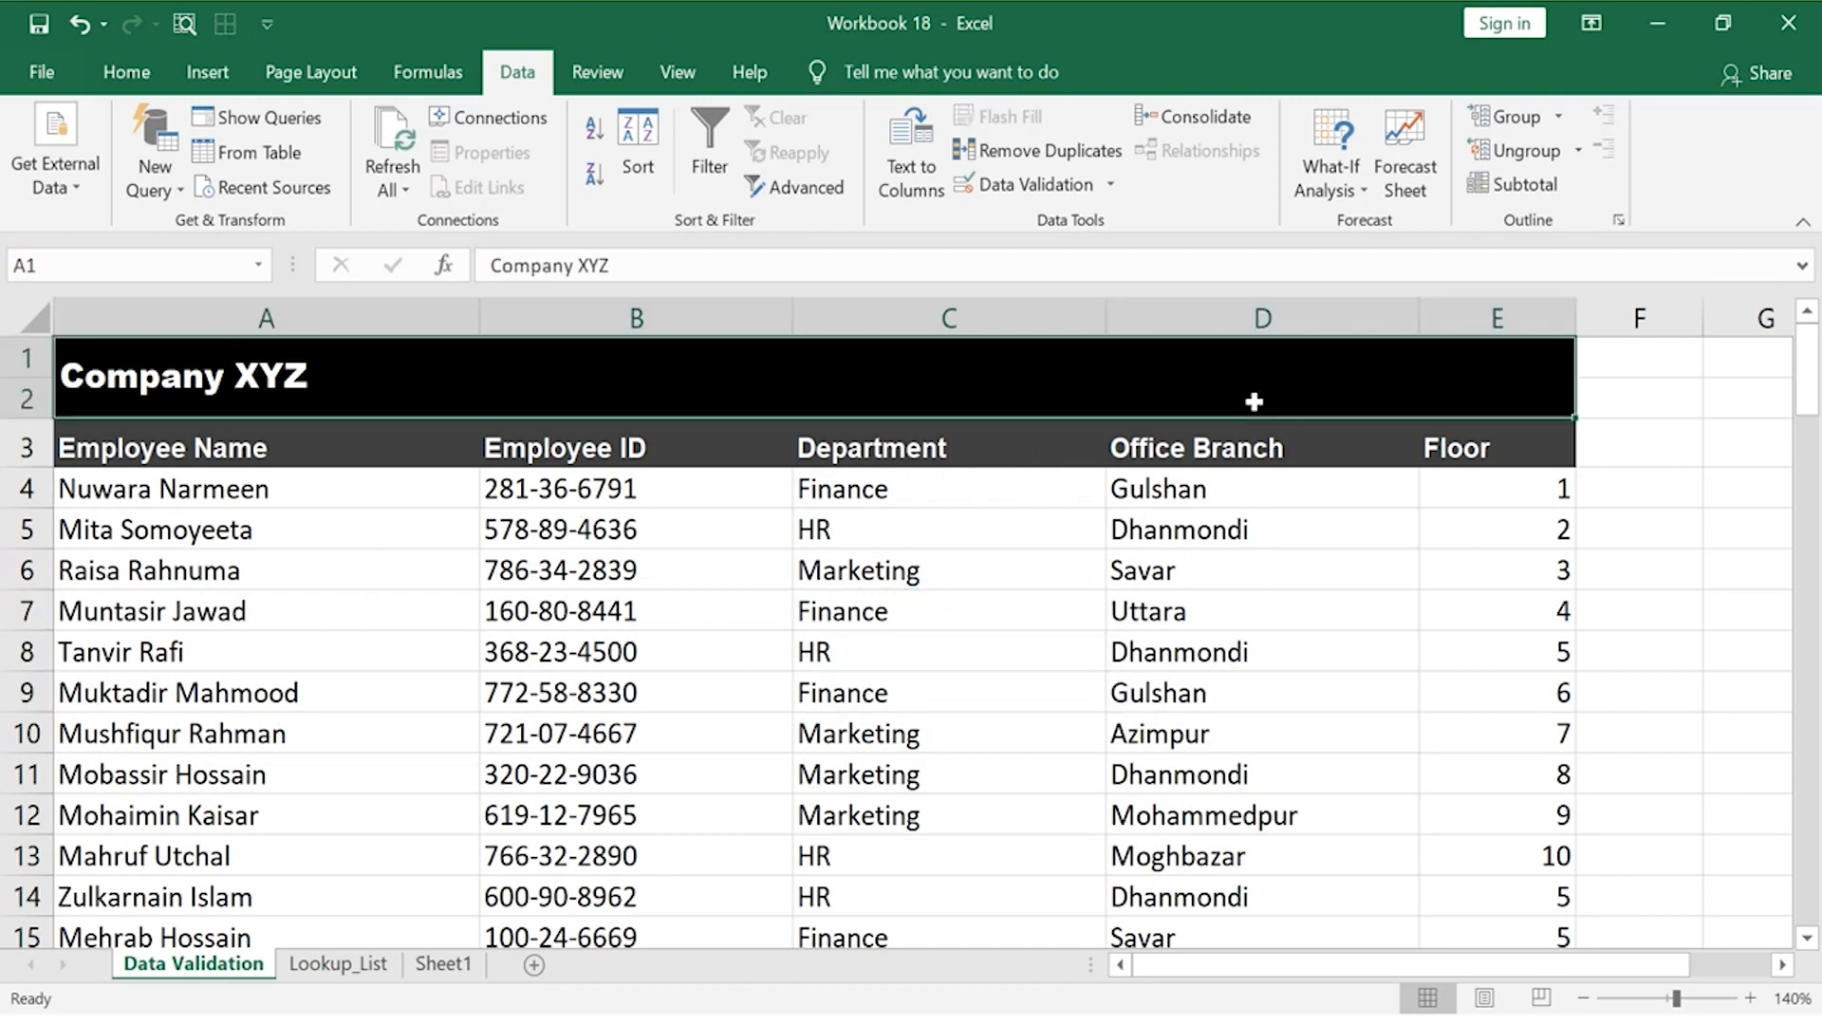
- Look through the Office Branch column to examine which branch names it uses
left_click(1394, 449)
key("Down")
key("Down")
key("Down")
key("Down")
key("Down")
key("Down")
key("Down")
left_click(1393, 449)
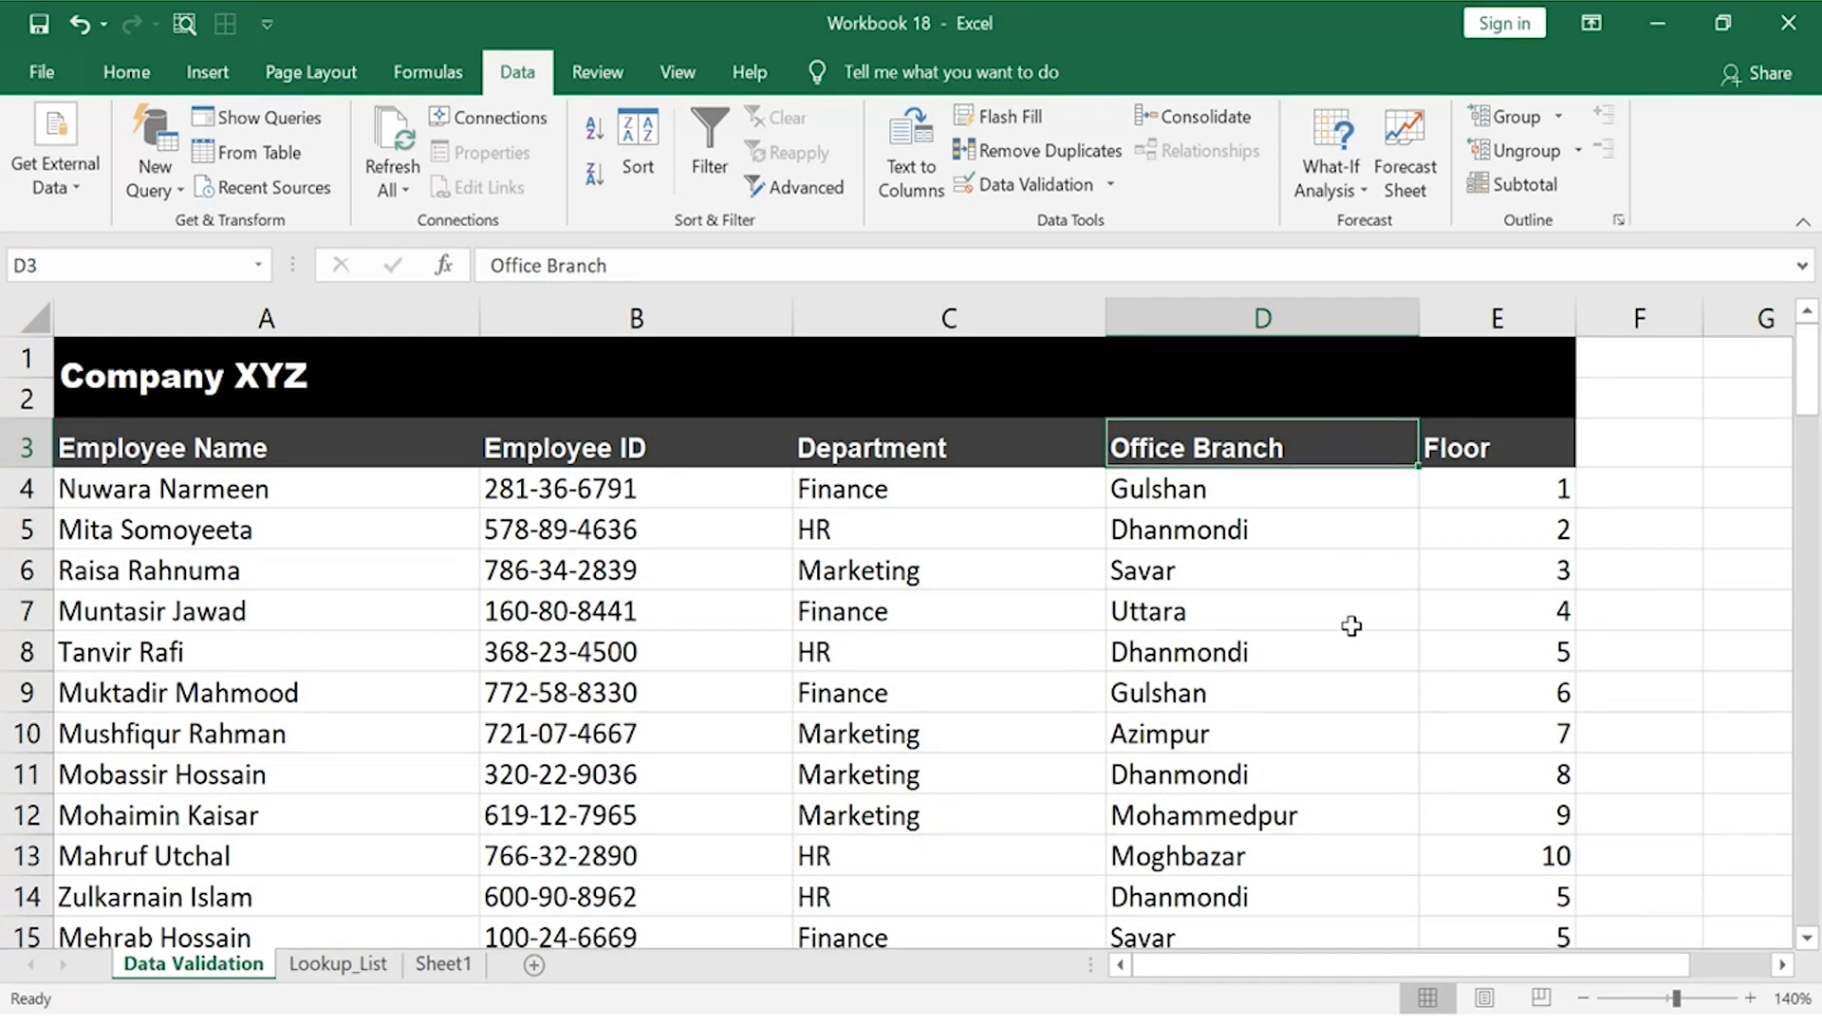
- Copy the entire Office Branch column, including its header in D3, to cell A1 of the Lookup_List sheet
left_click(1348, 495)
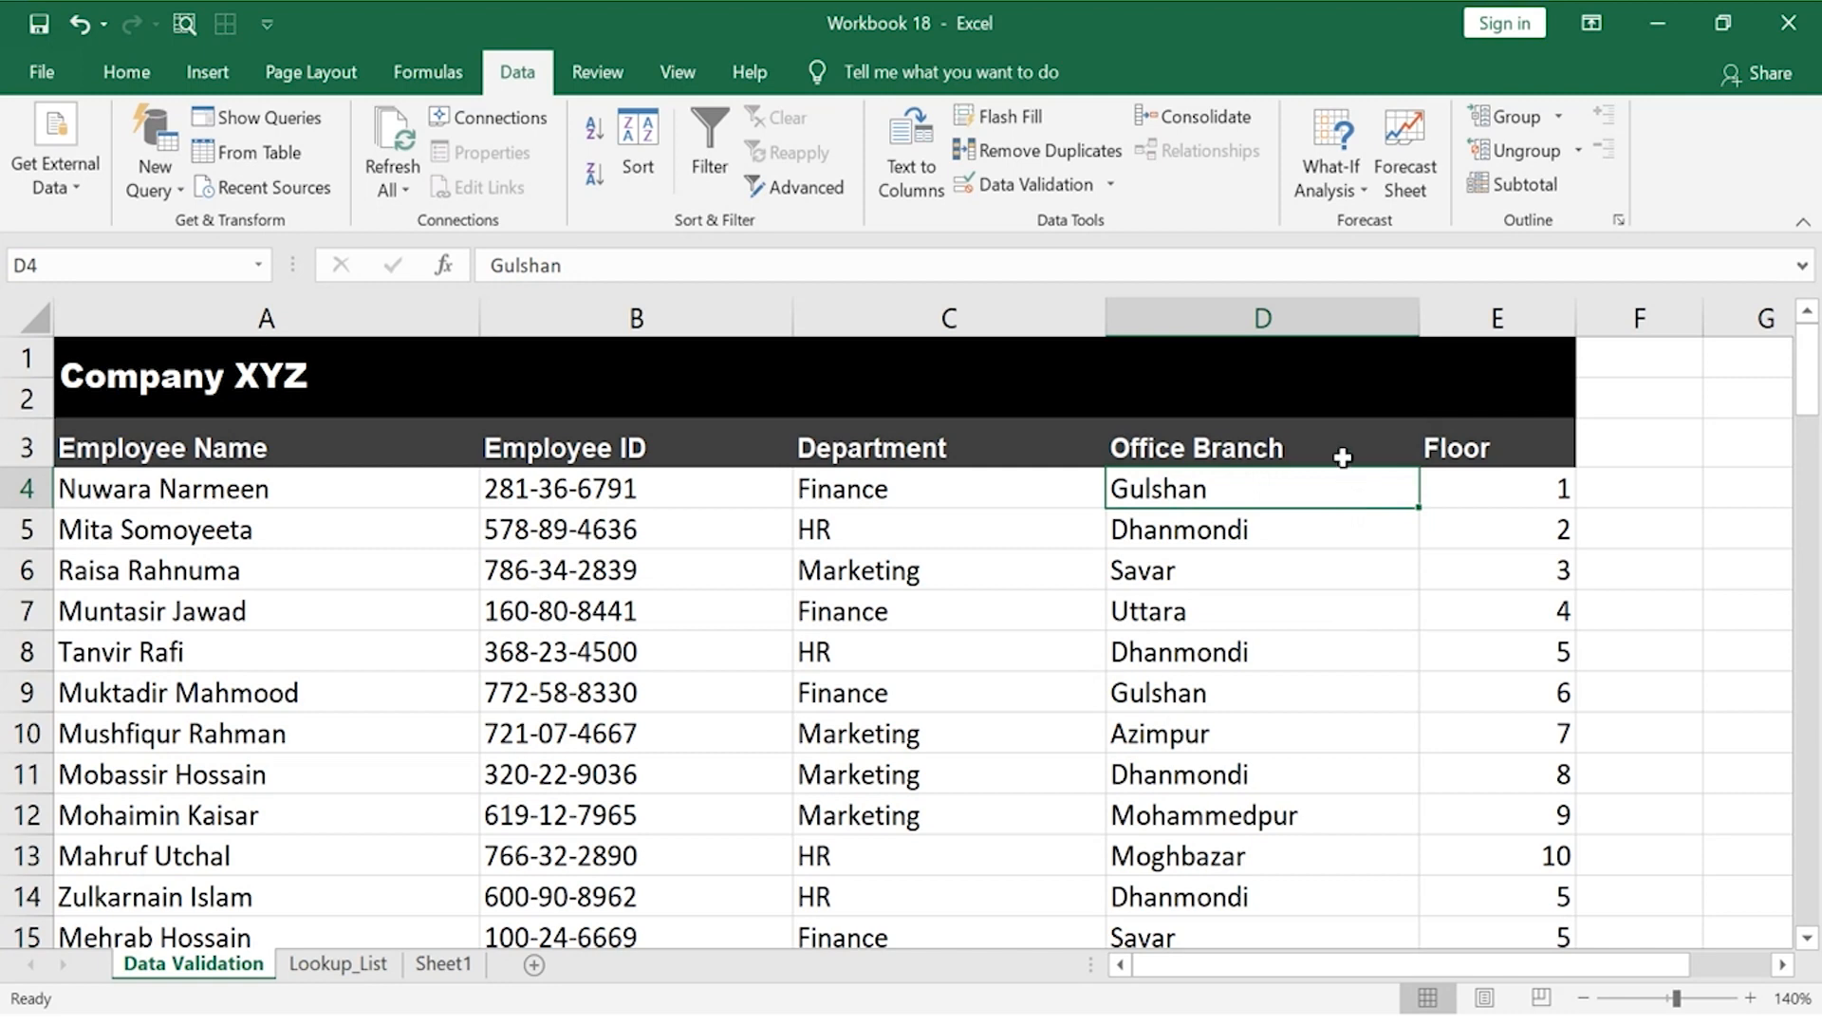
left_click(1342, 455)
key("ctrl+shift+Down")
key("ctrl+c")
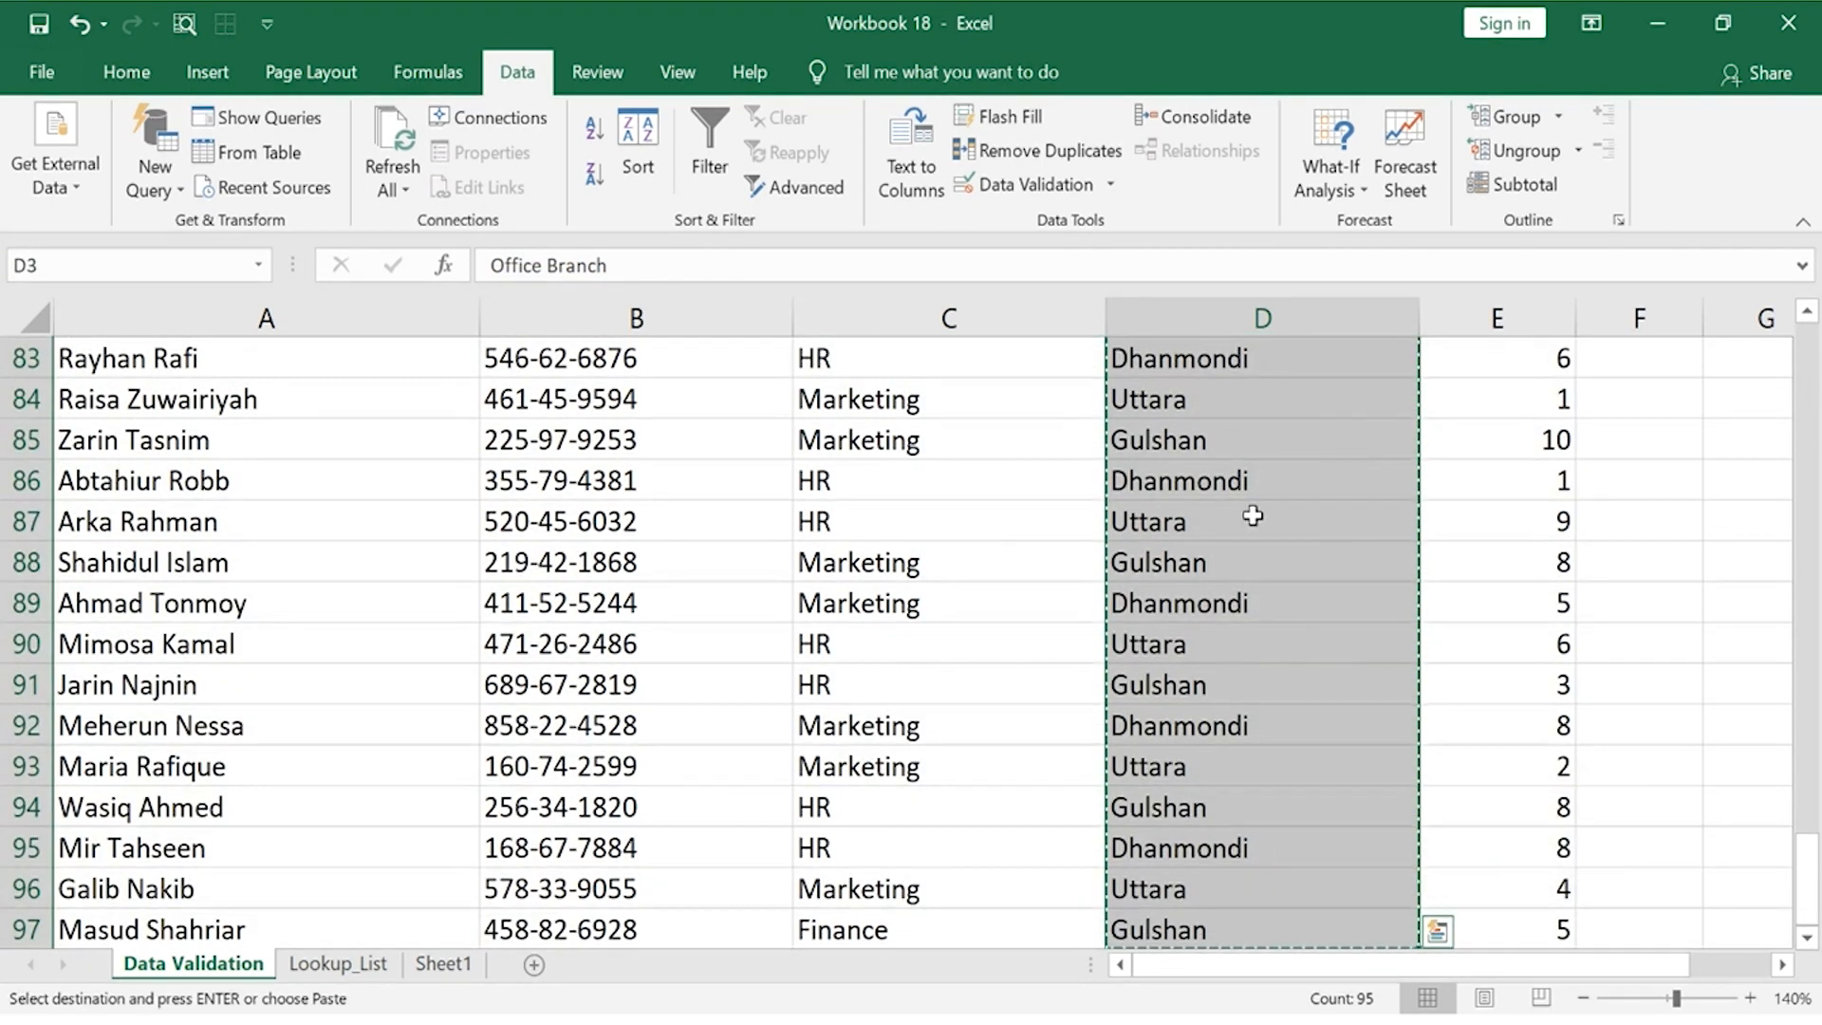
left_click(356, 966)
key("ctrl+v")
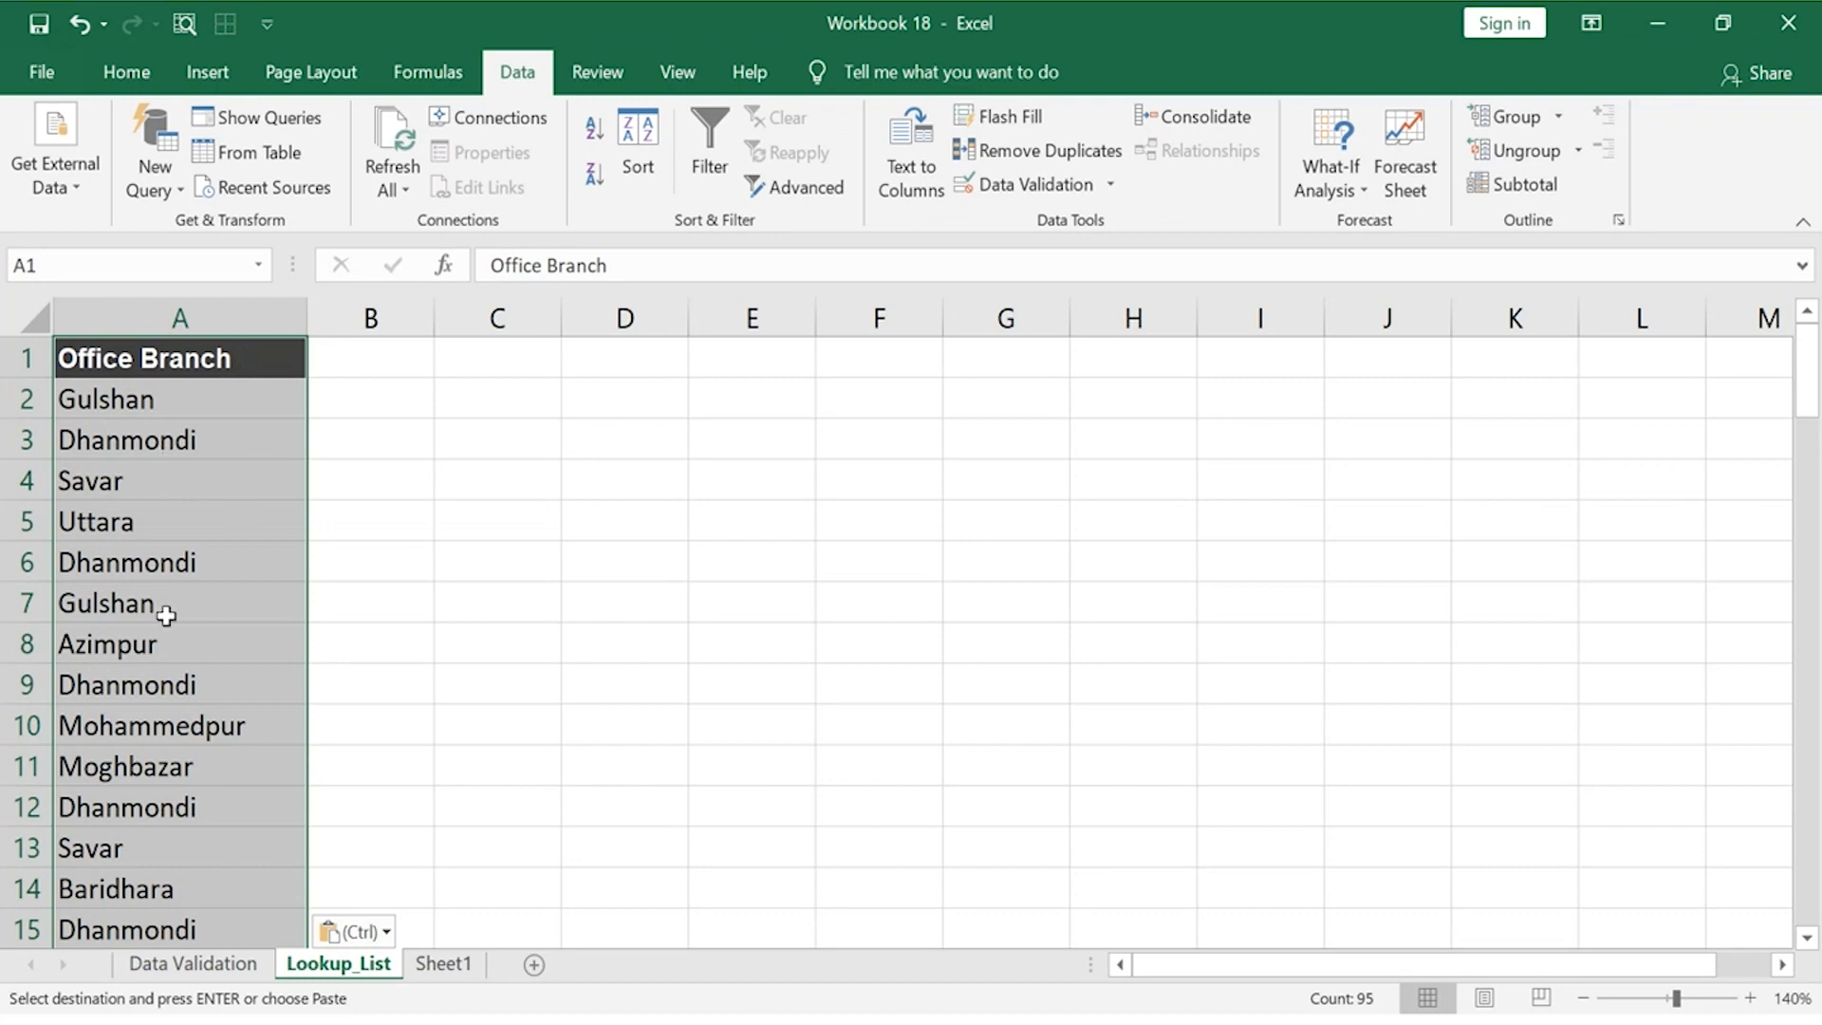
- Look through the pasted Office Branch list on the Lookup_List sheet for repeated branch names
left_click(284, 358)
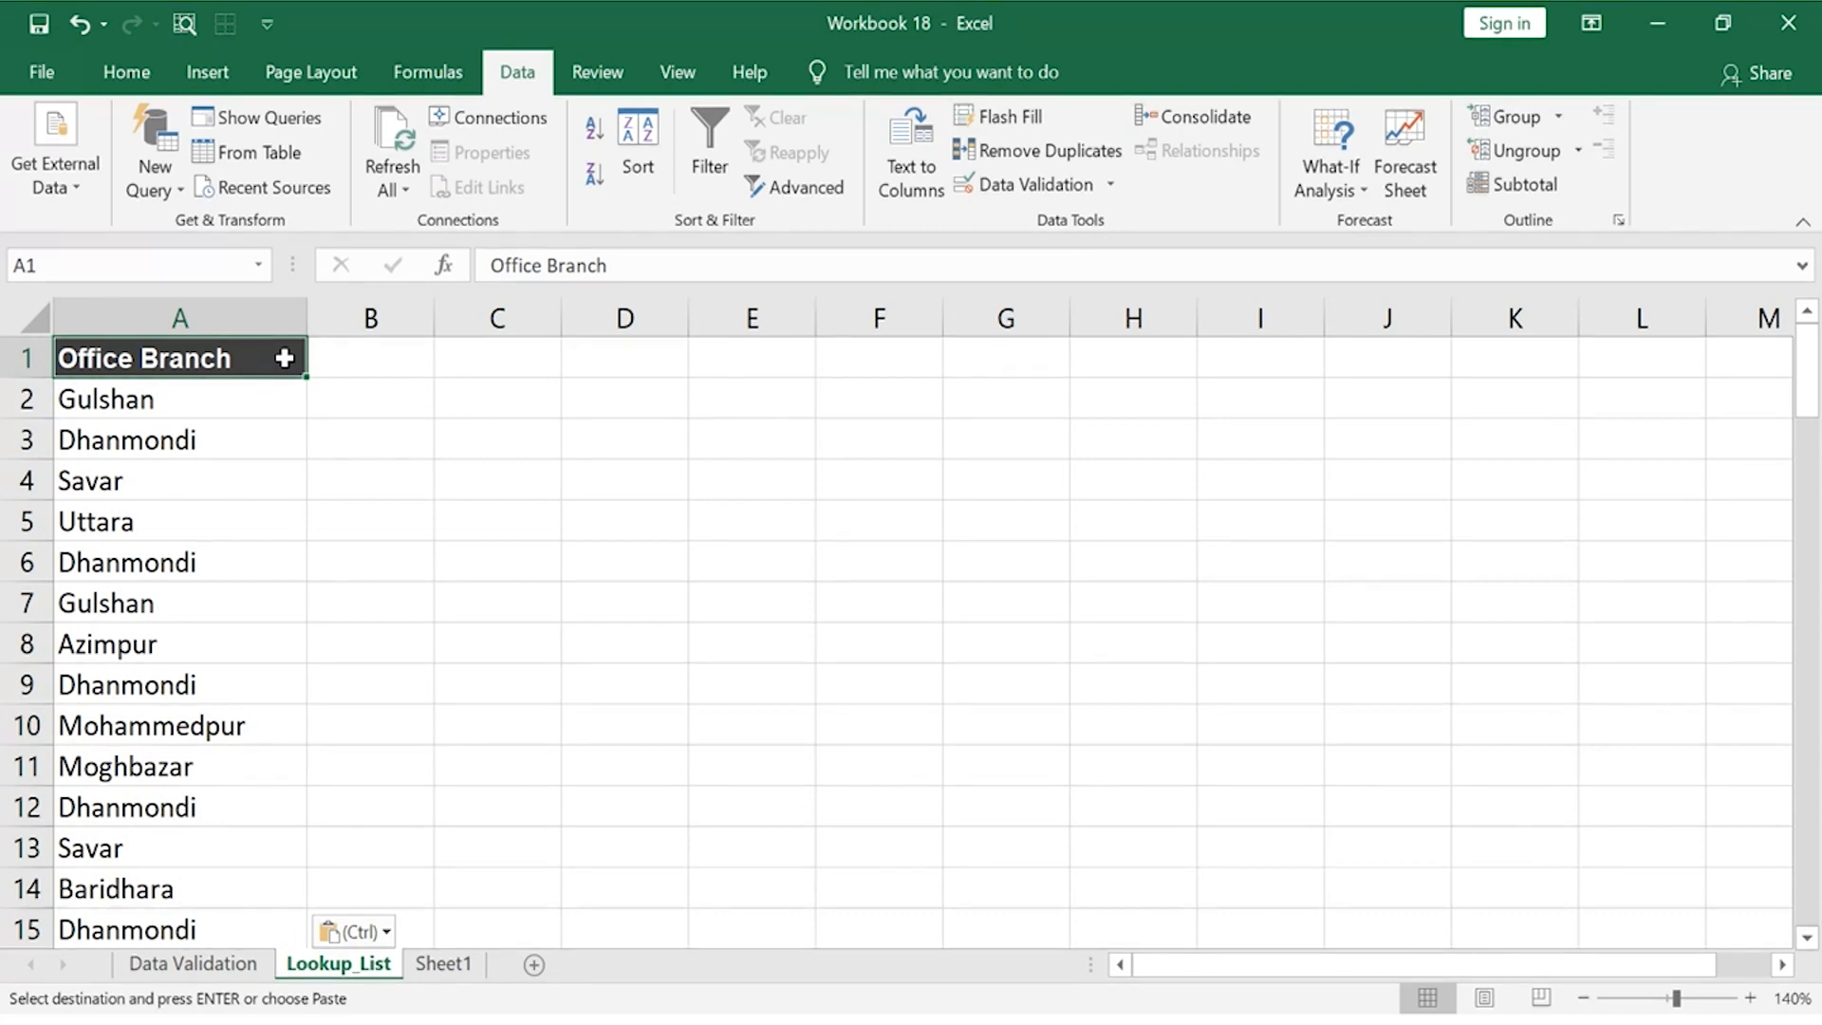
key("Page_Down")
key("Page_Down")
key("Page_Down")
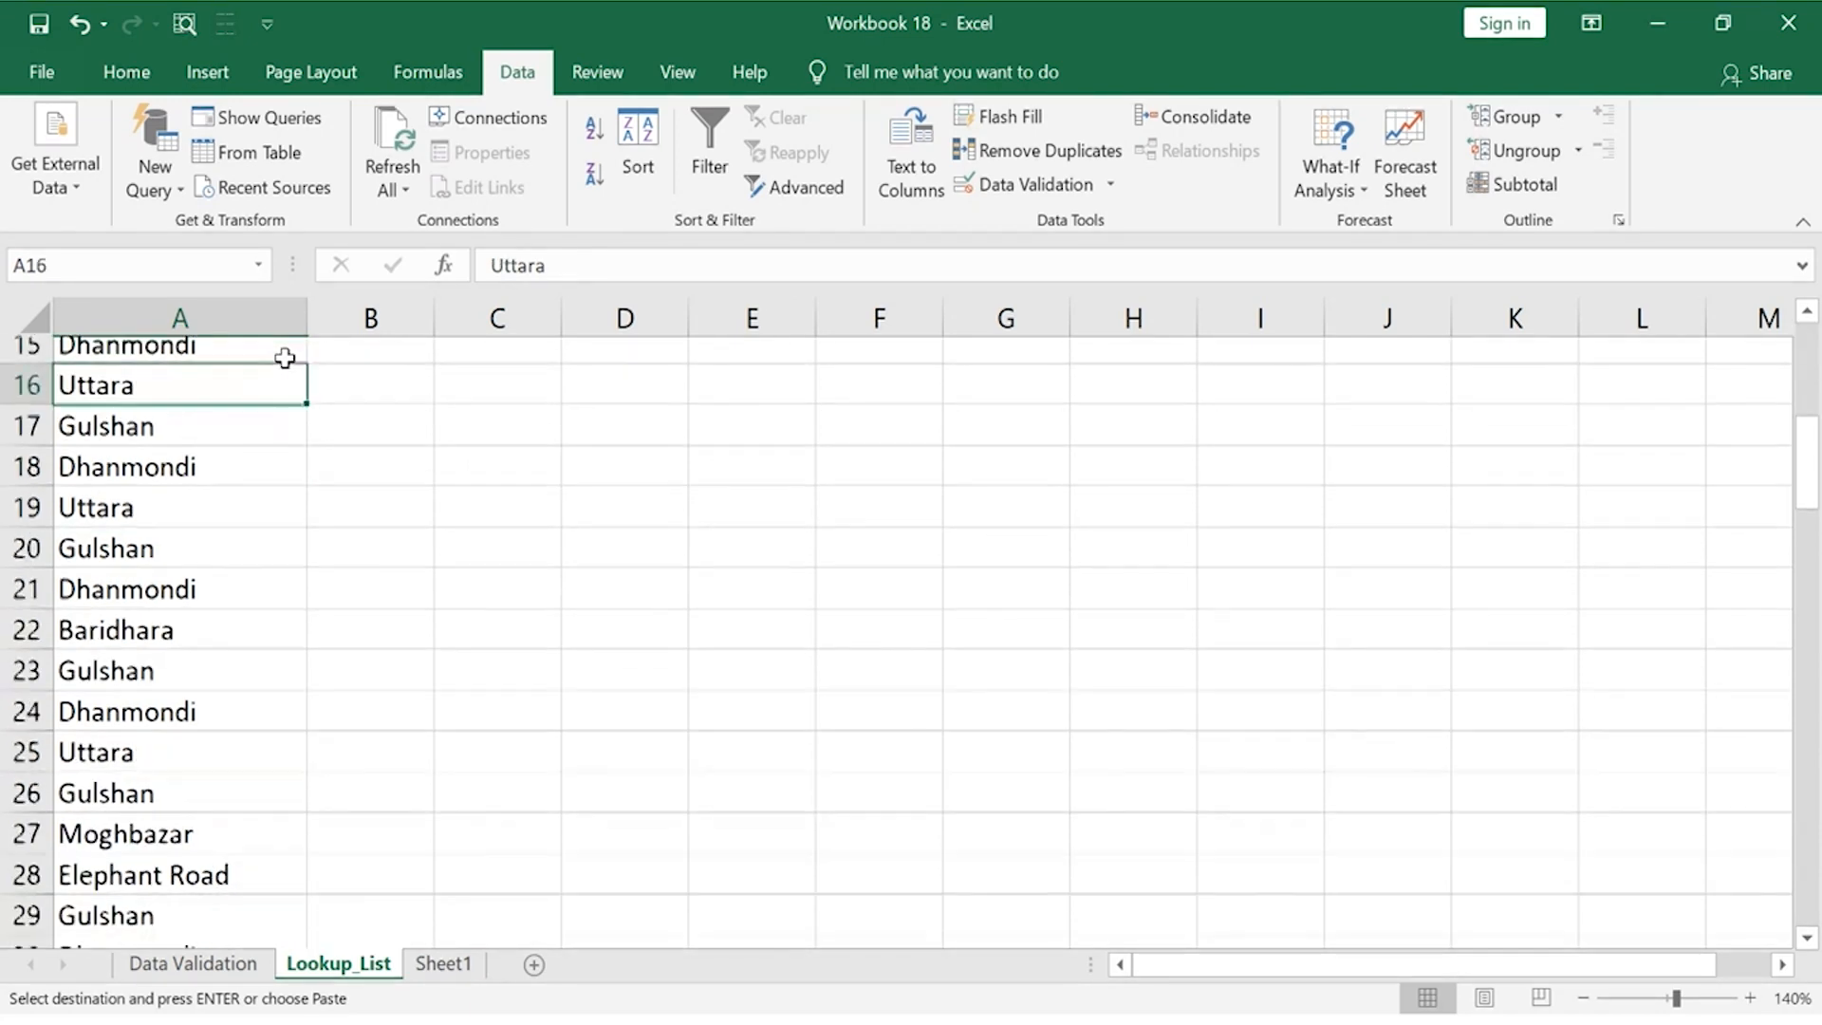
key("Page_Down")
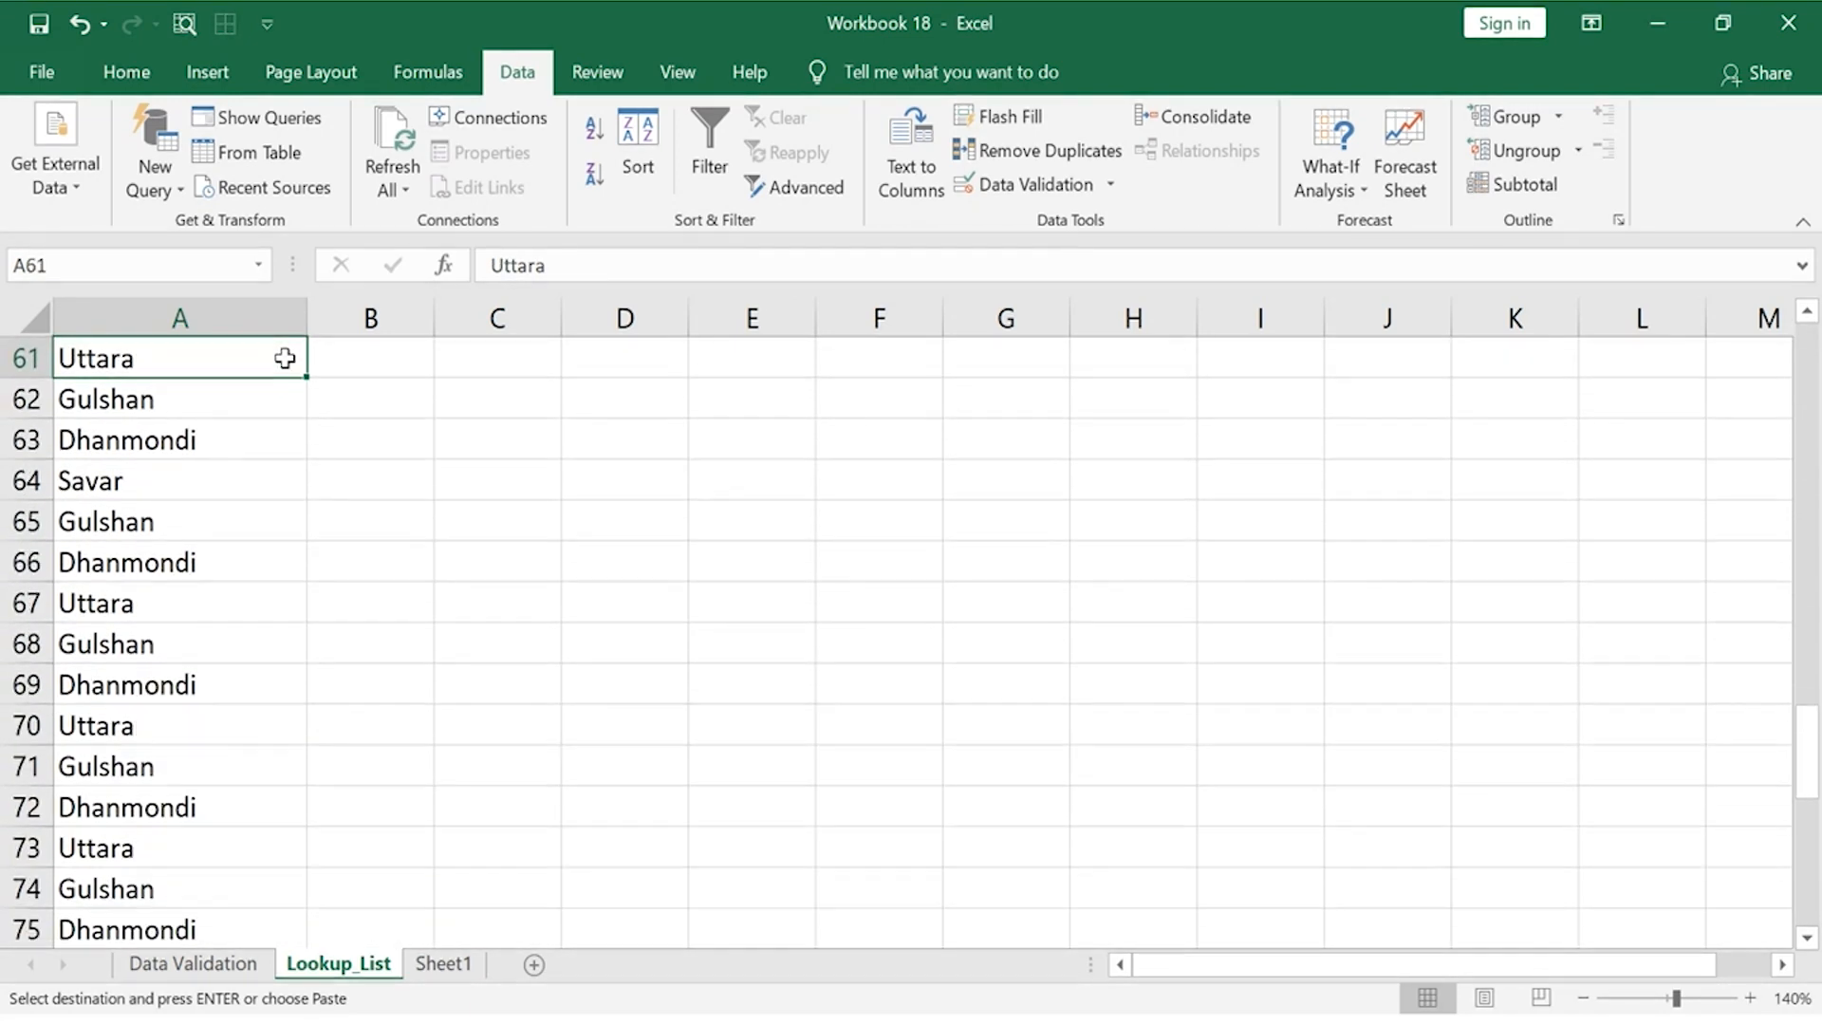
key("ctrl+Home")
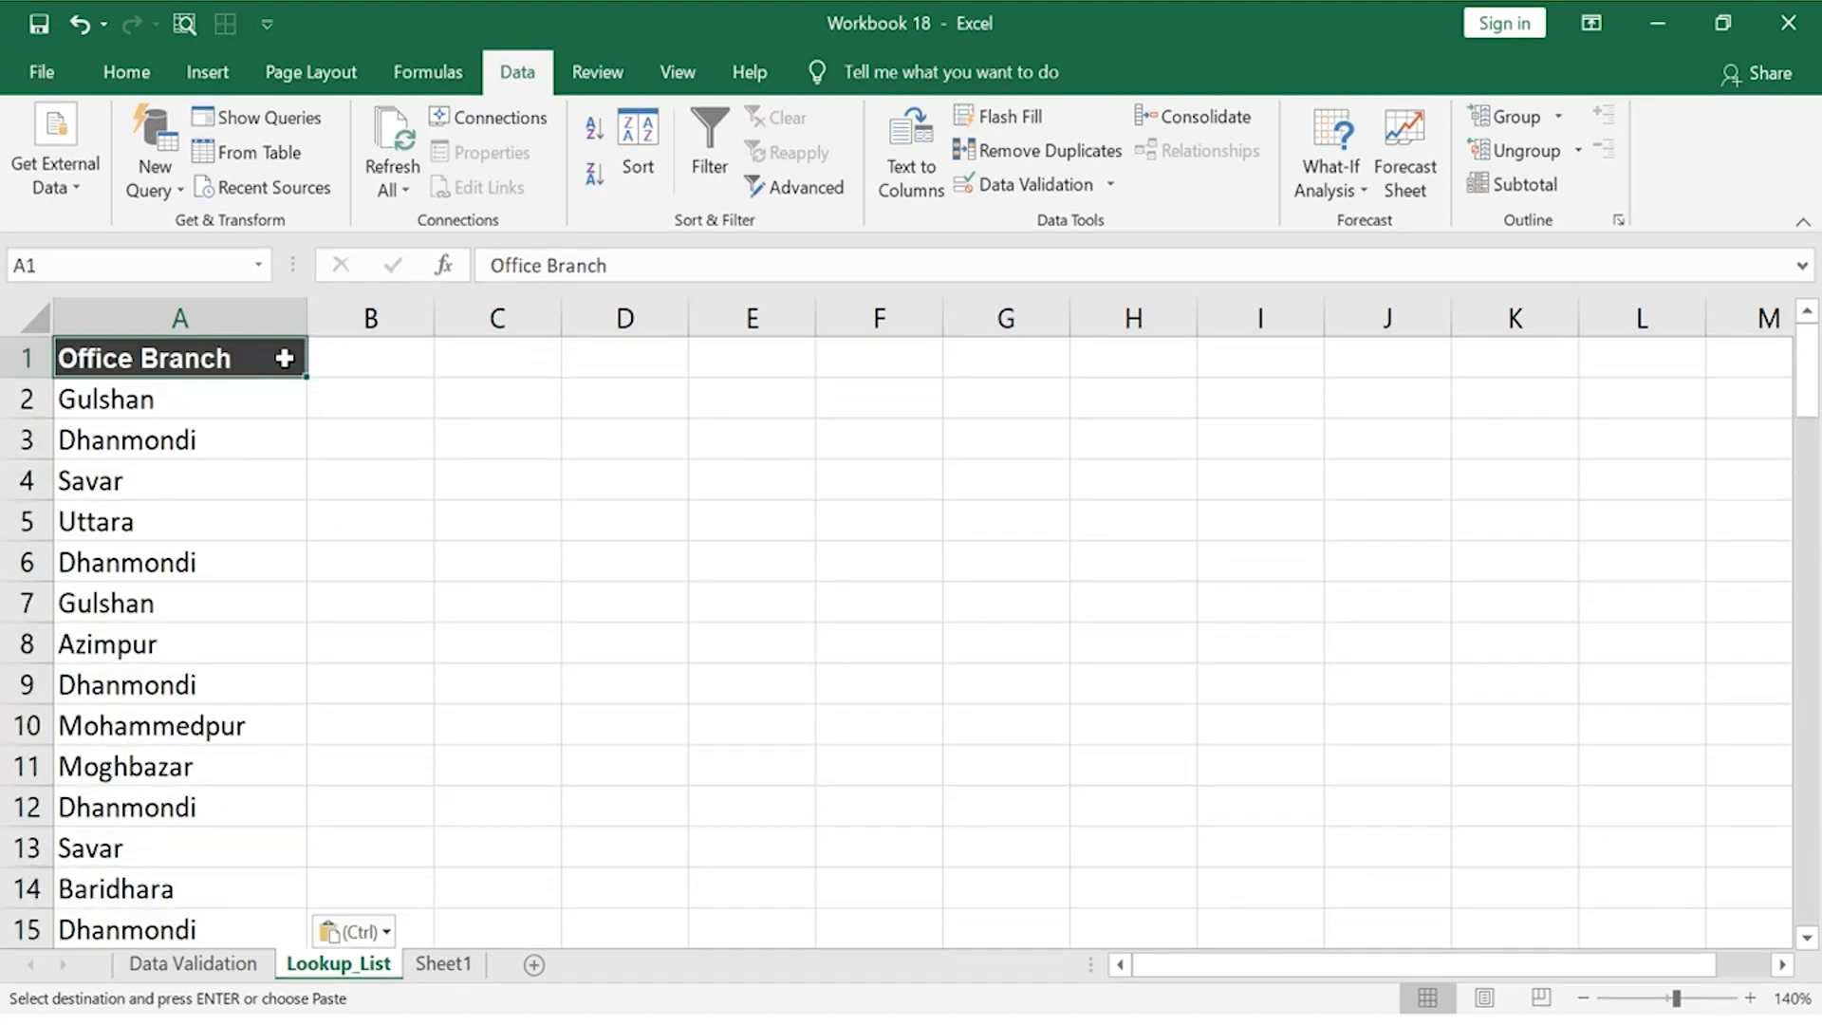
left_click(269, 438)
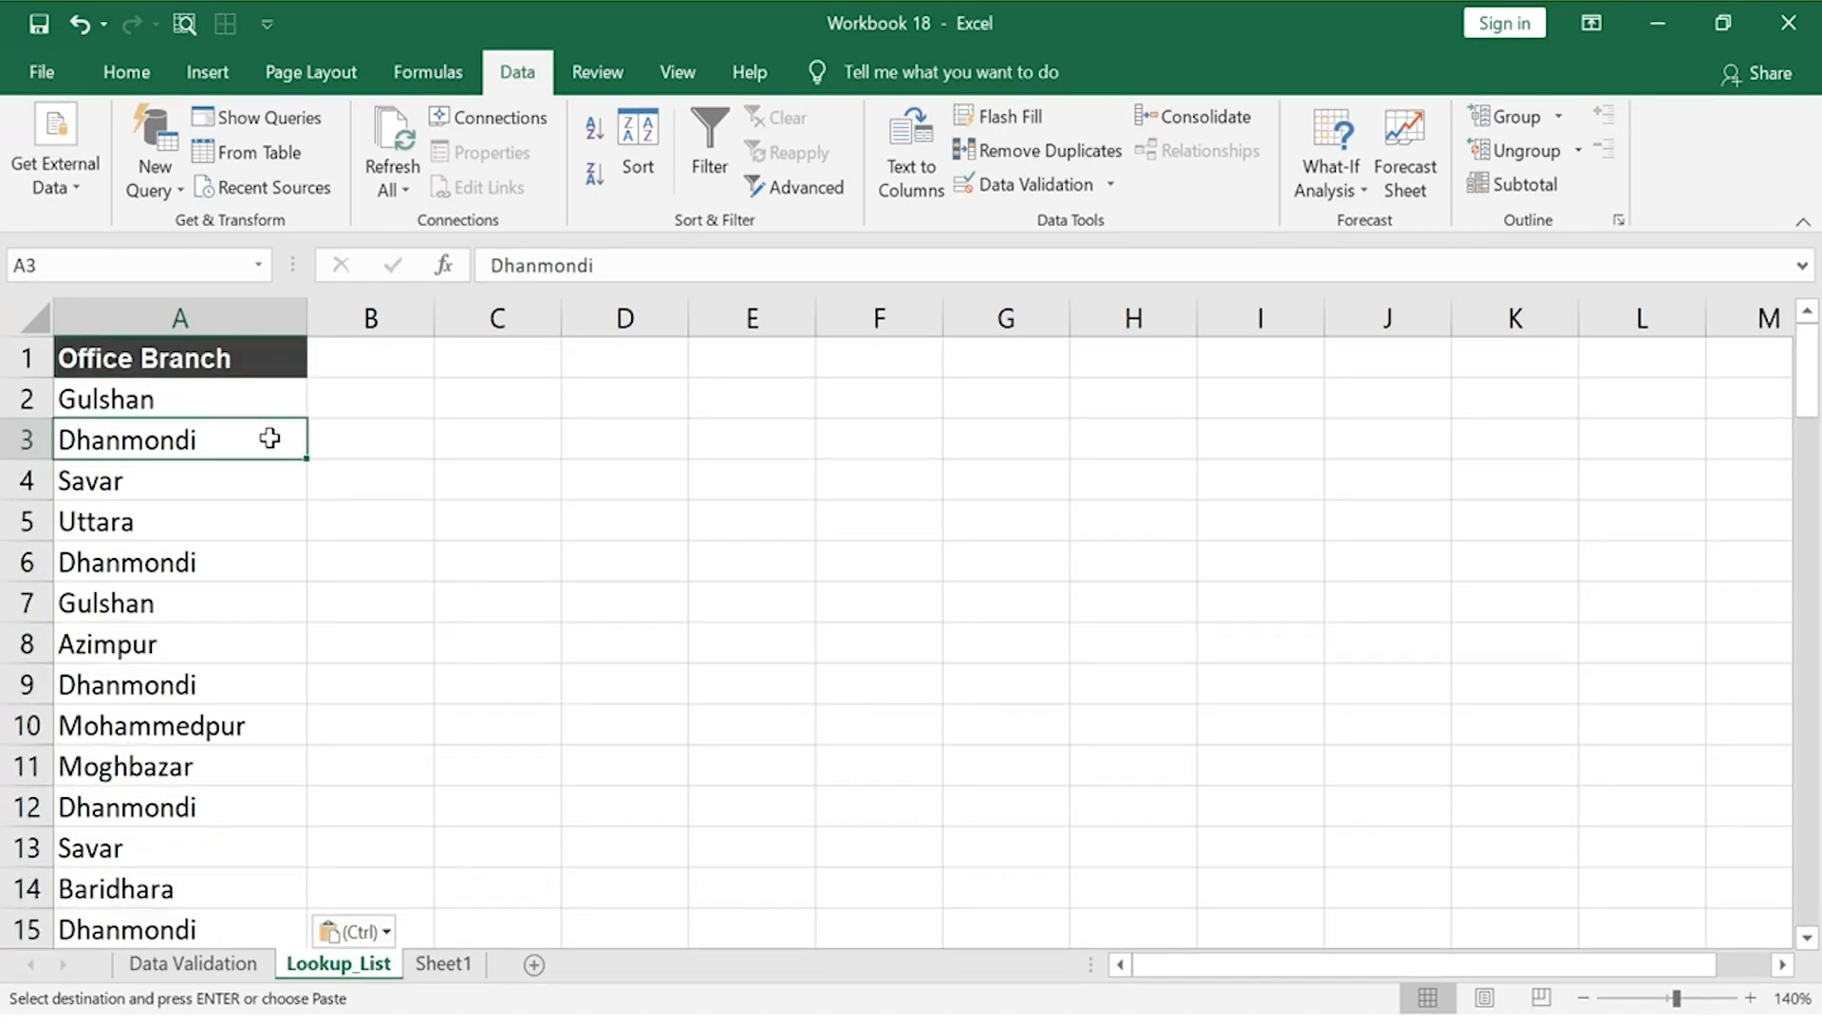
left_click(237, 565)
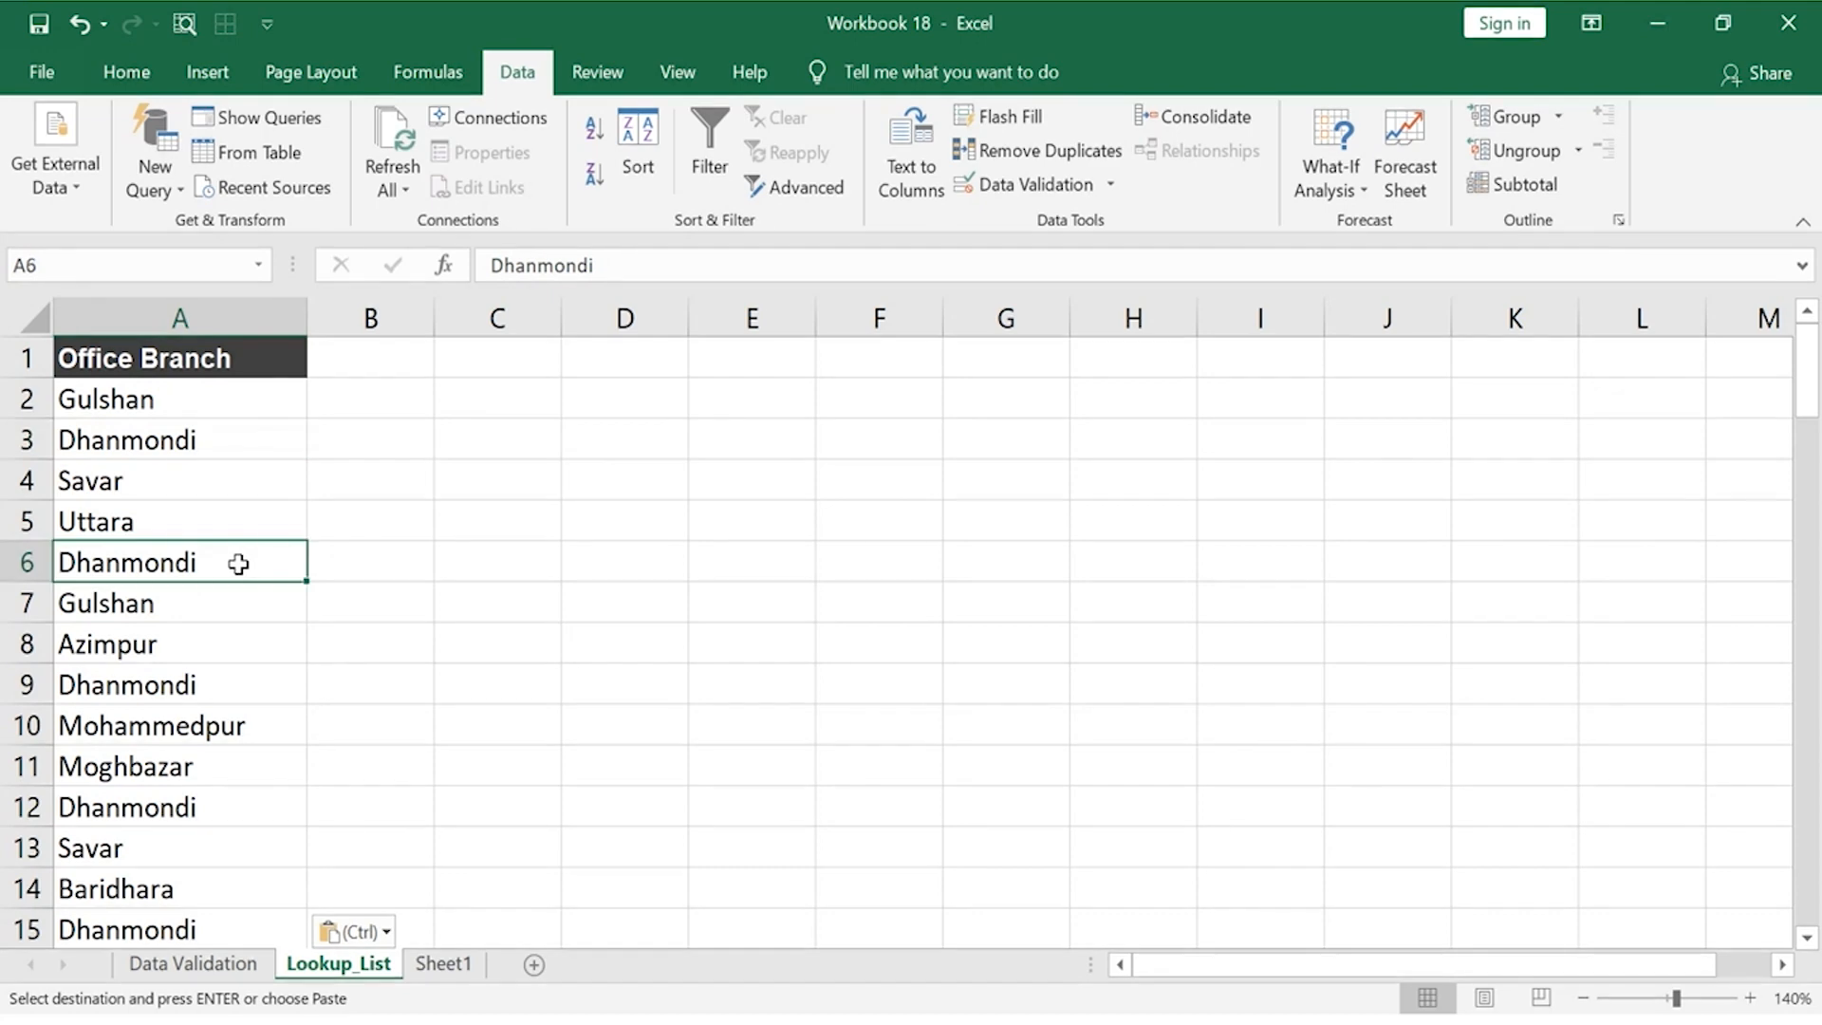
- Remove the duplicate values from the Office Branch list on the Lookup_List sheet, treating the first row as a header
left_click(269, 805)
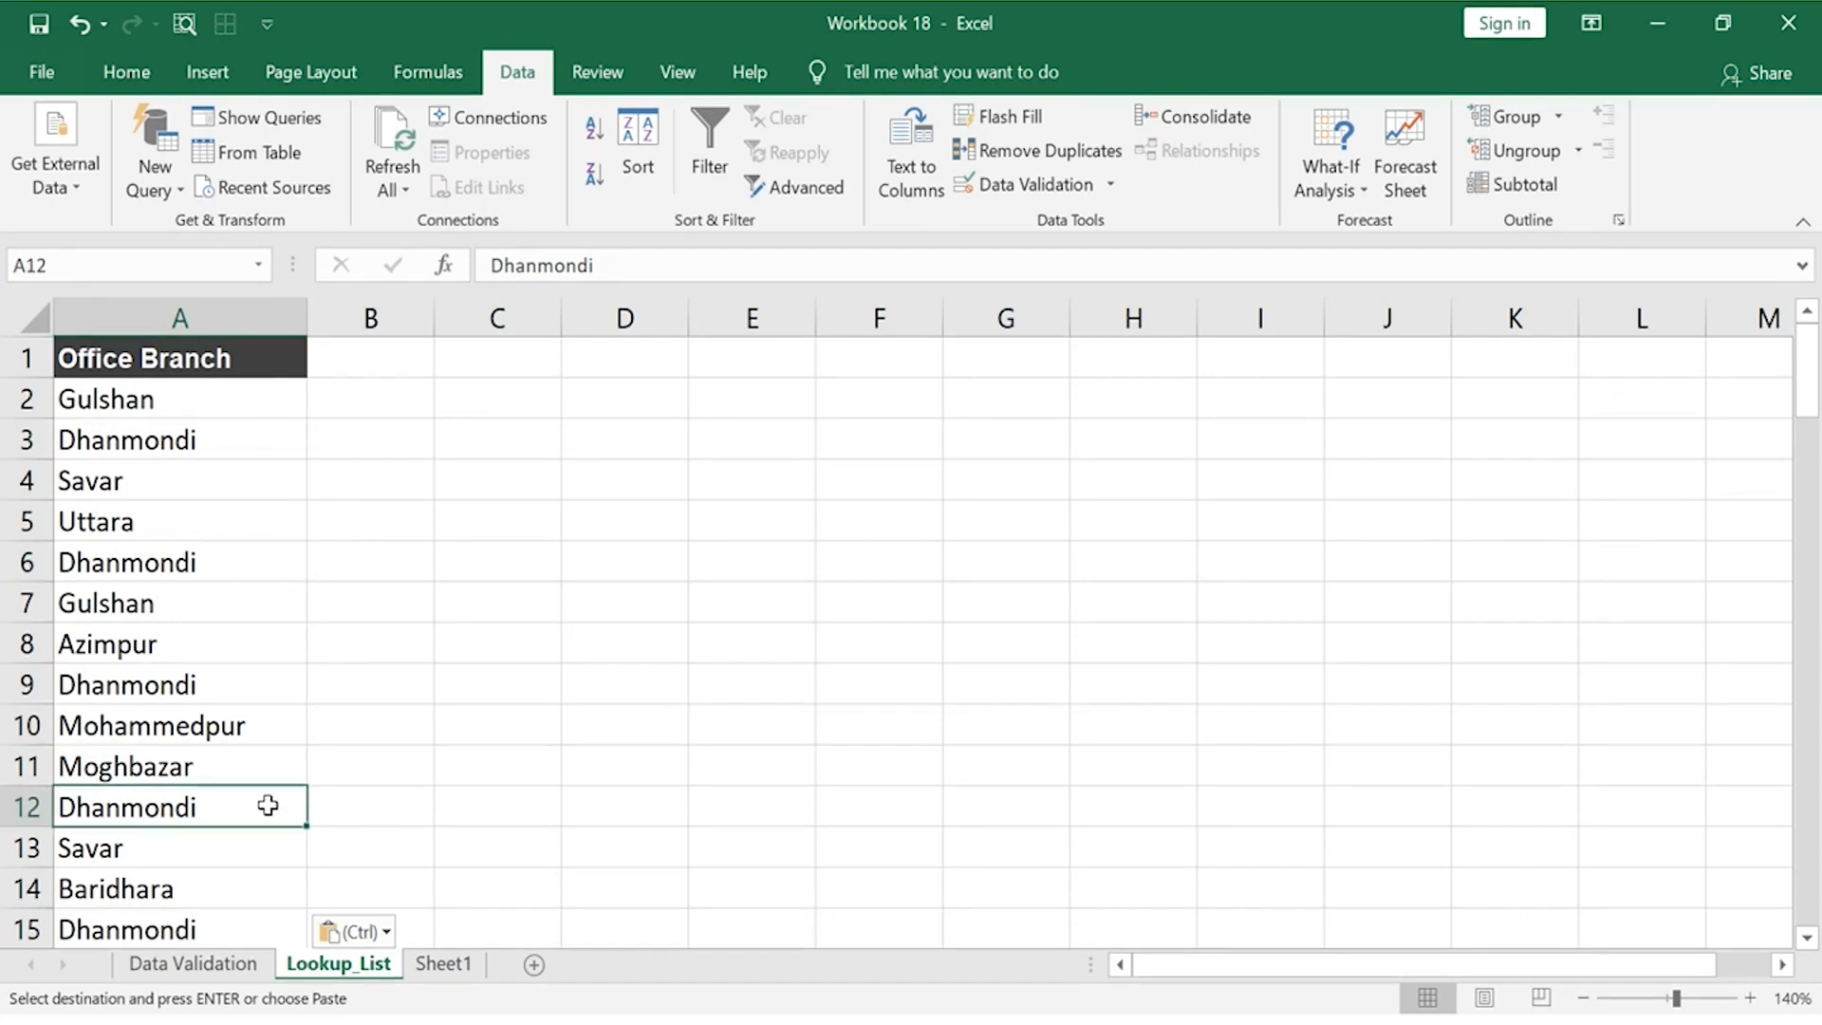
left_click(266, 358)
key("ctrl+shift+Down")
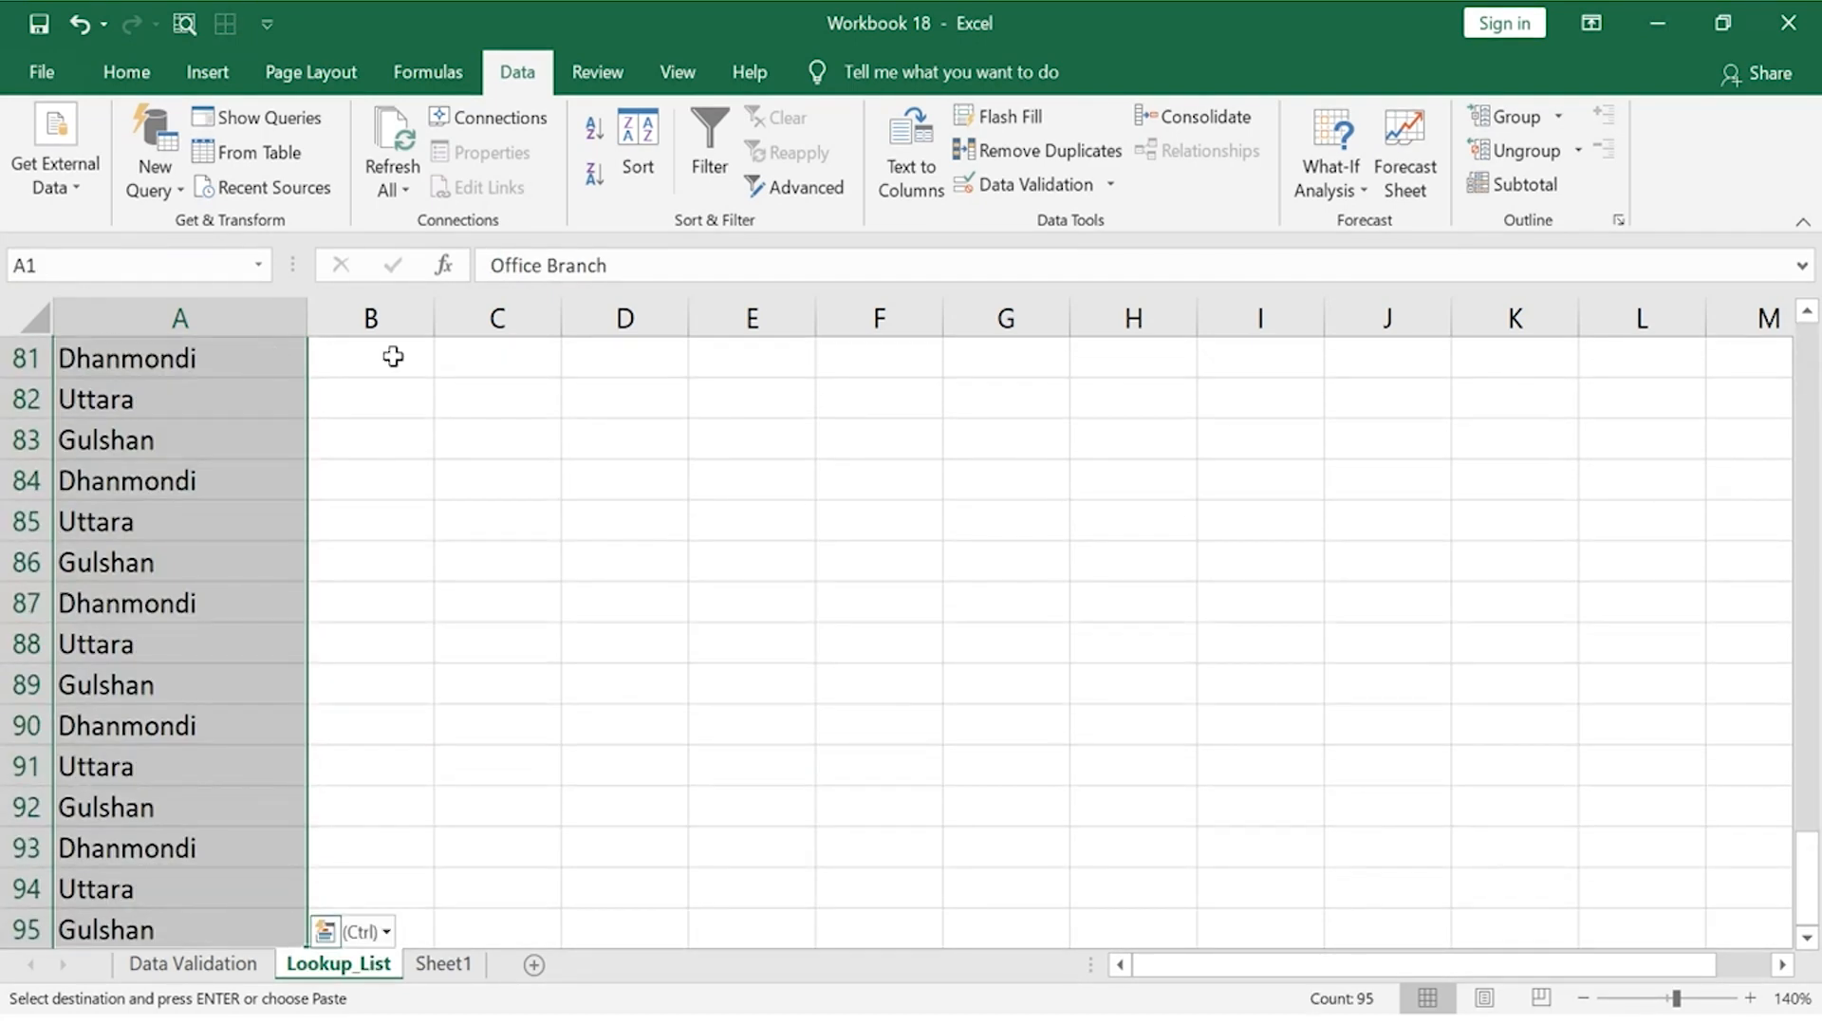
left_click(1083, 169)
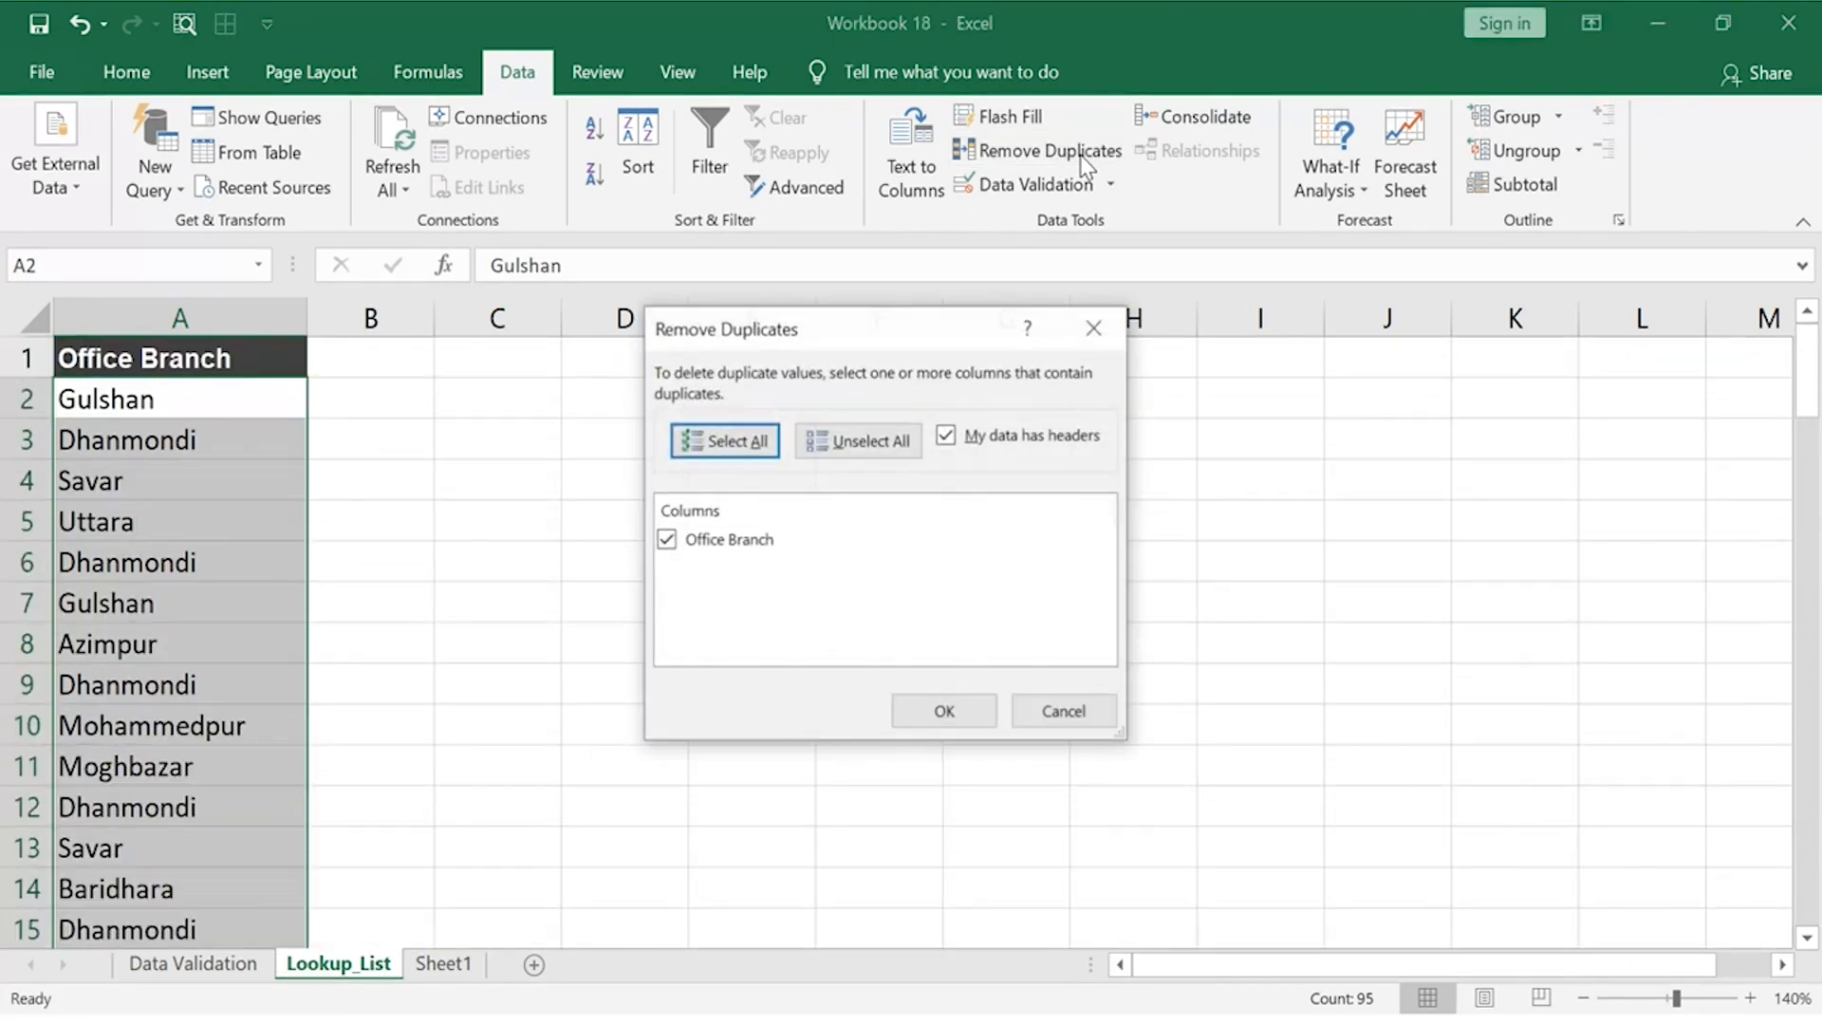
left_click(945, 712)
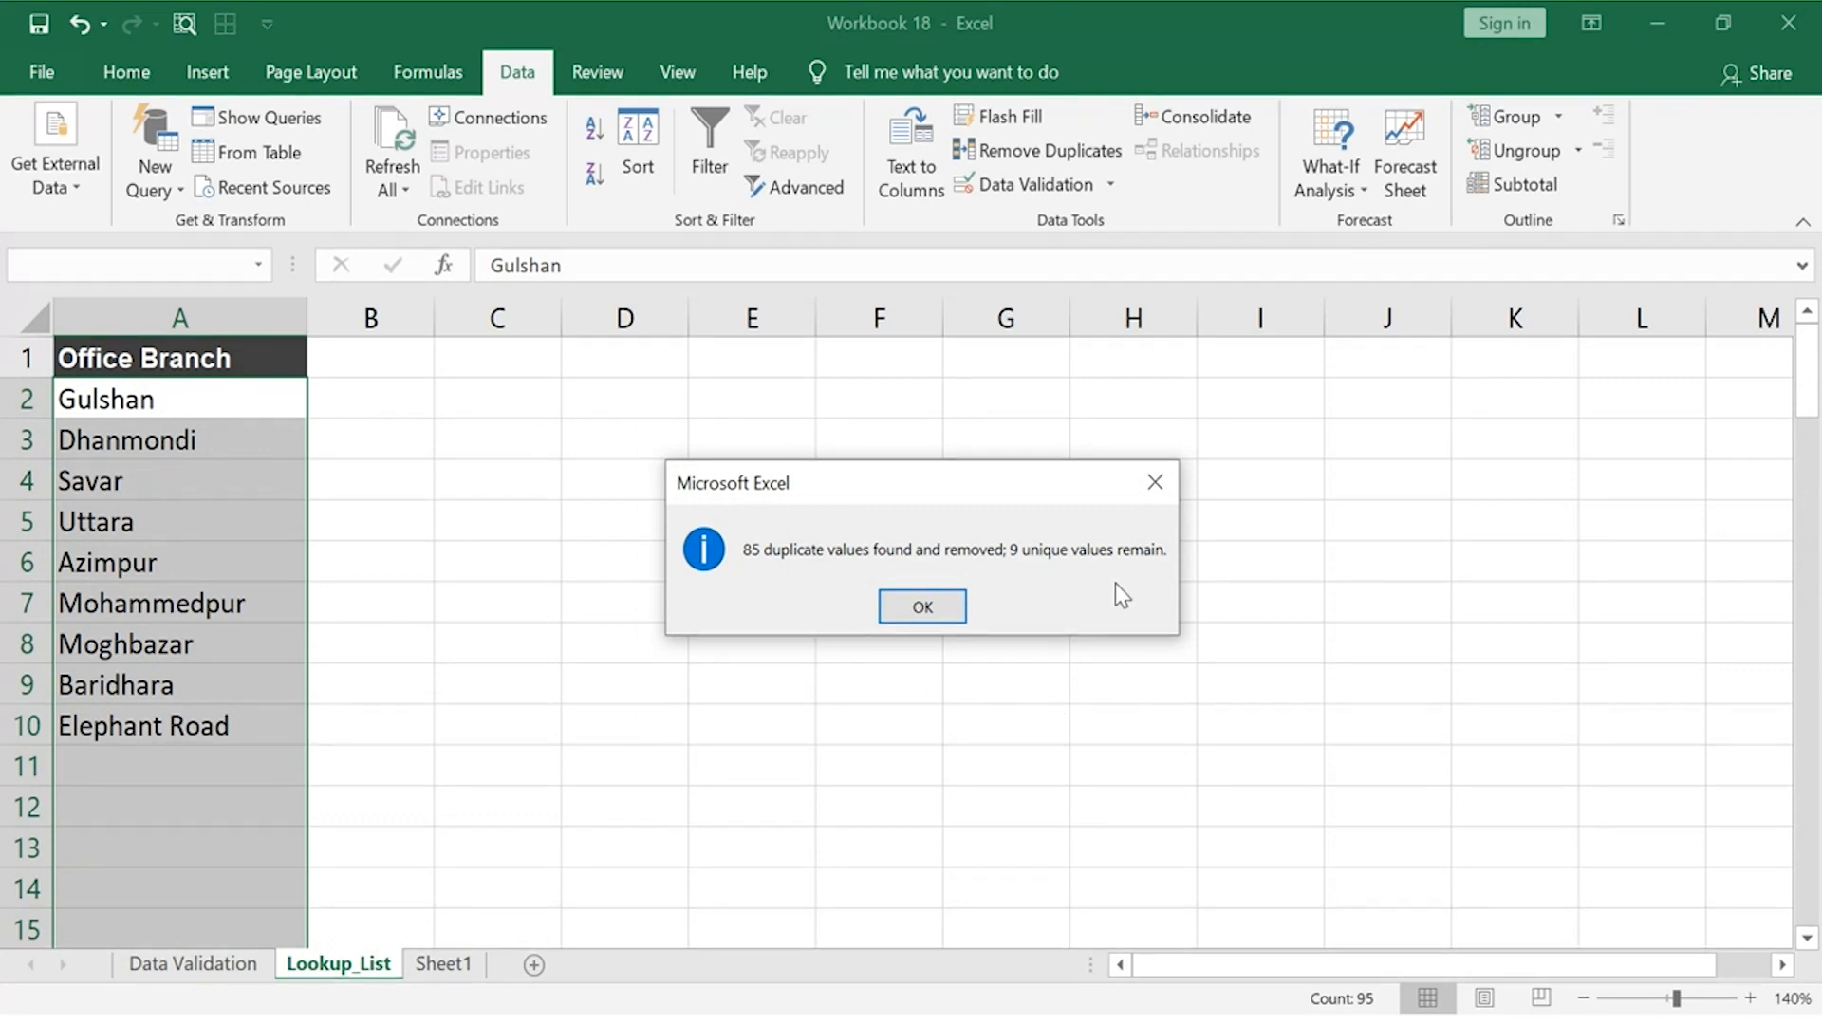
left_click(934, 607)
left_click(386, 374)
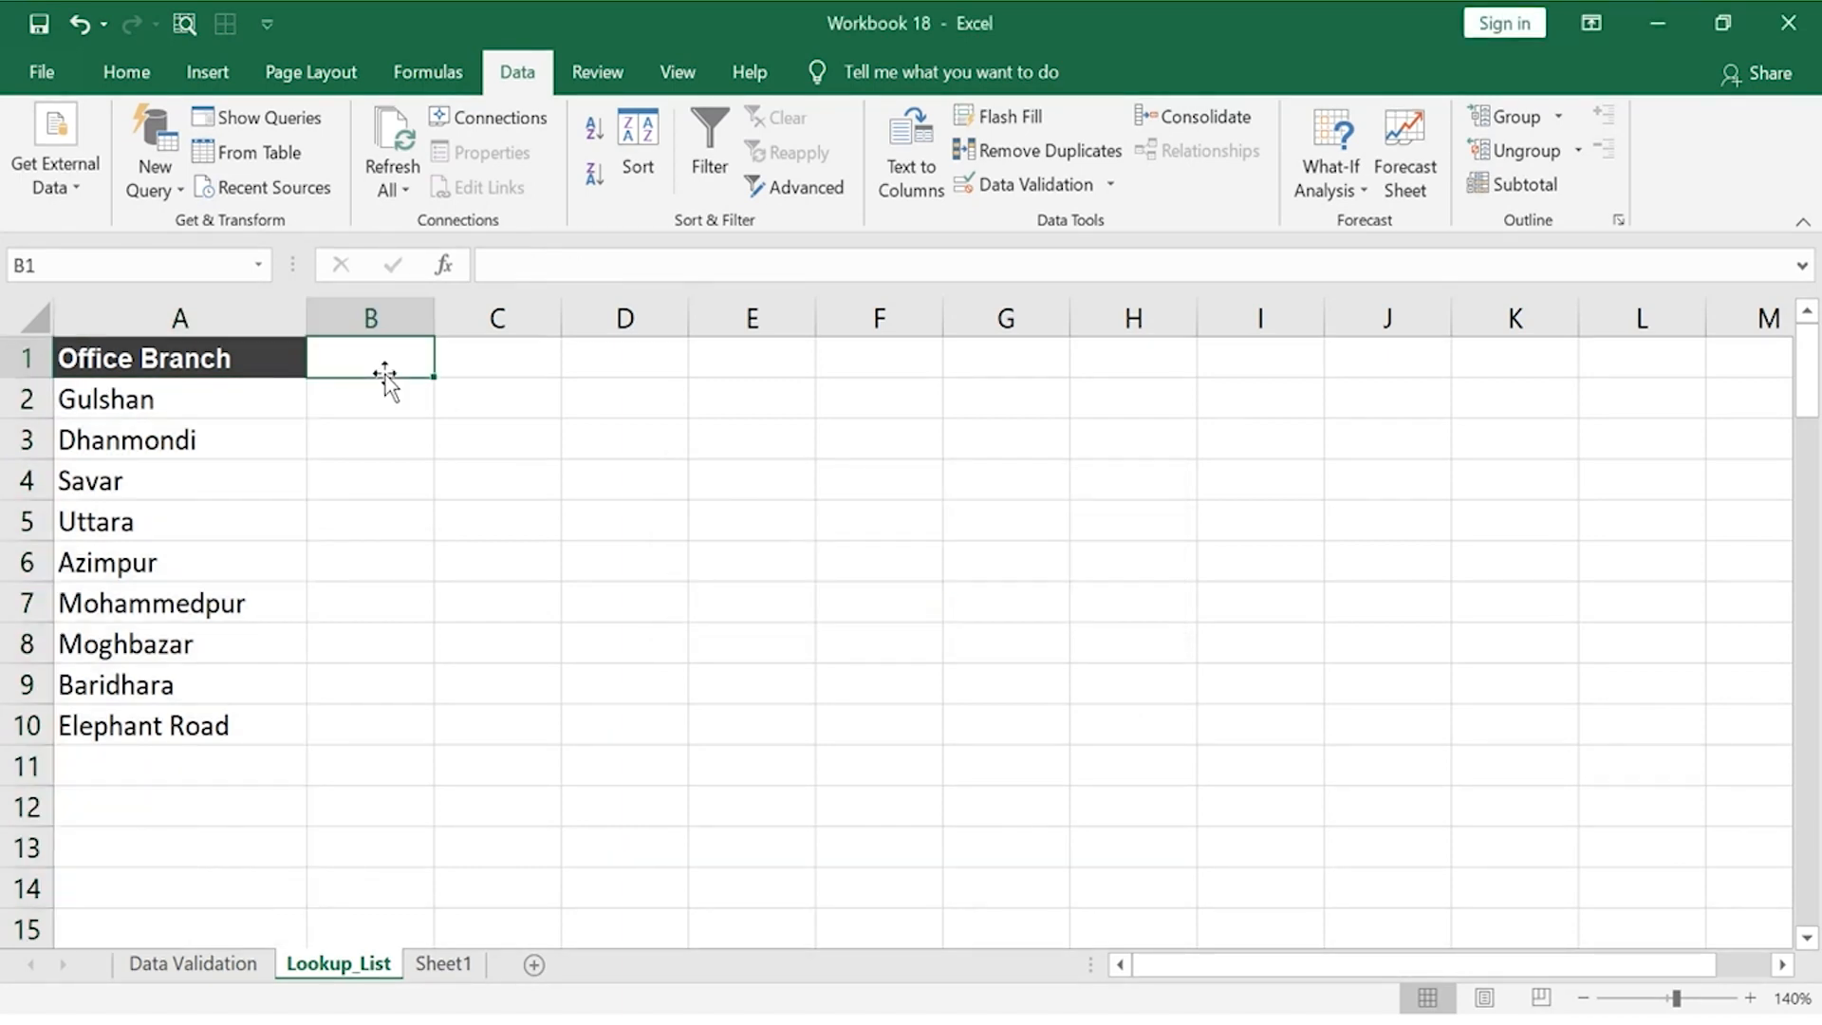
- Go down the deduplicated Office Branch list from its header to examine the remaining branch names
left_click(280, 358)
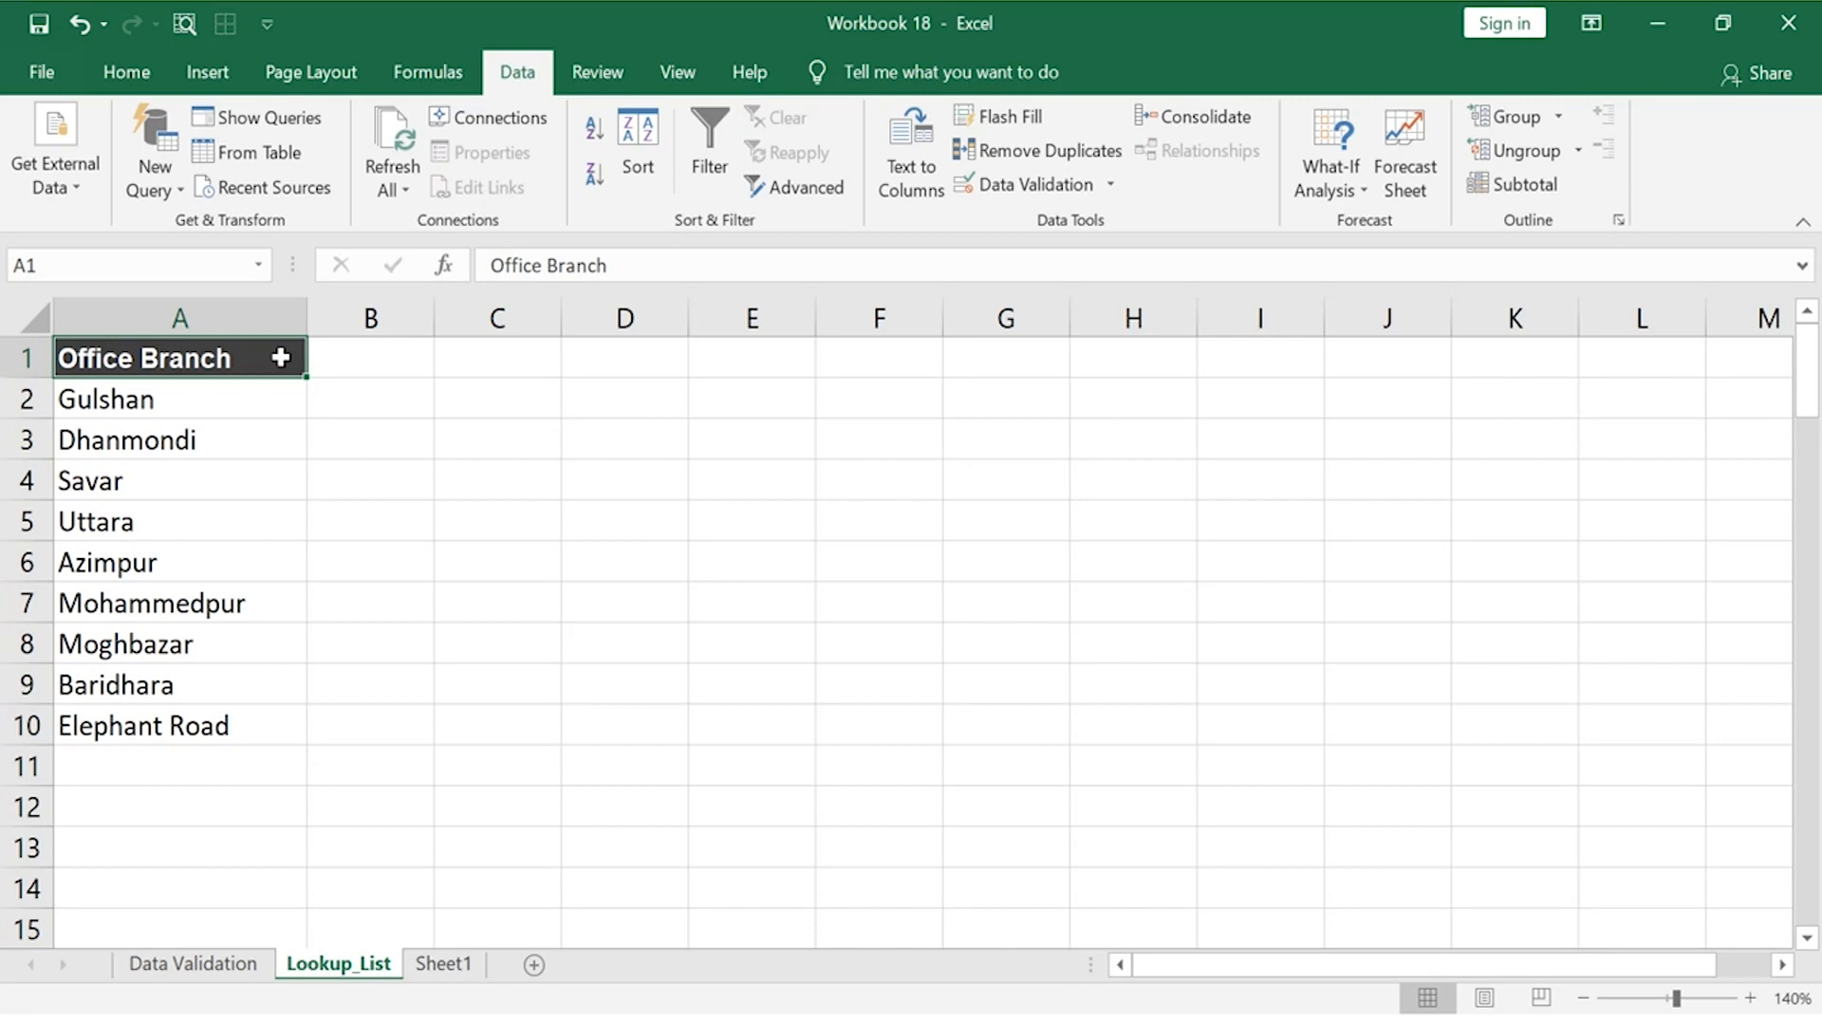
key("Down")
key("Down")
key("Down")
key("Down")
key("Down")
key("Down")
key("Down")
key("Down")
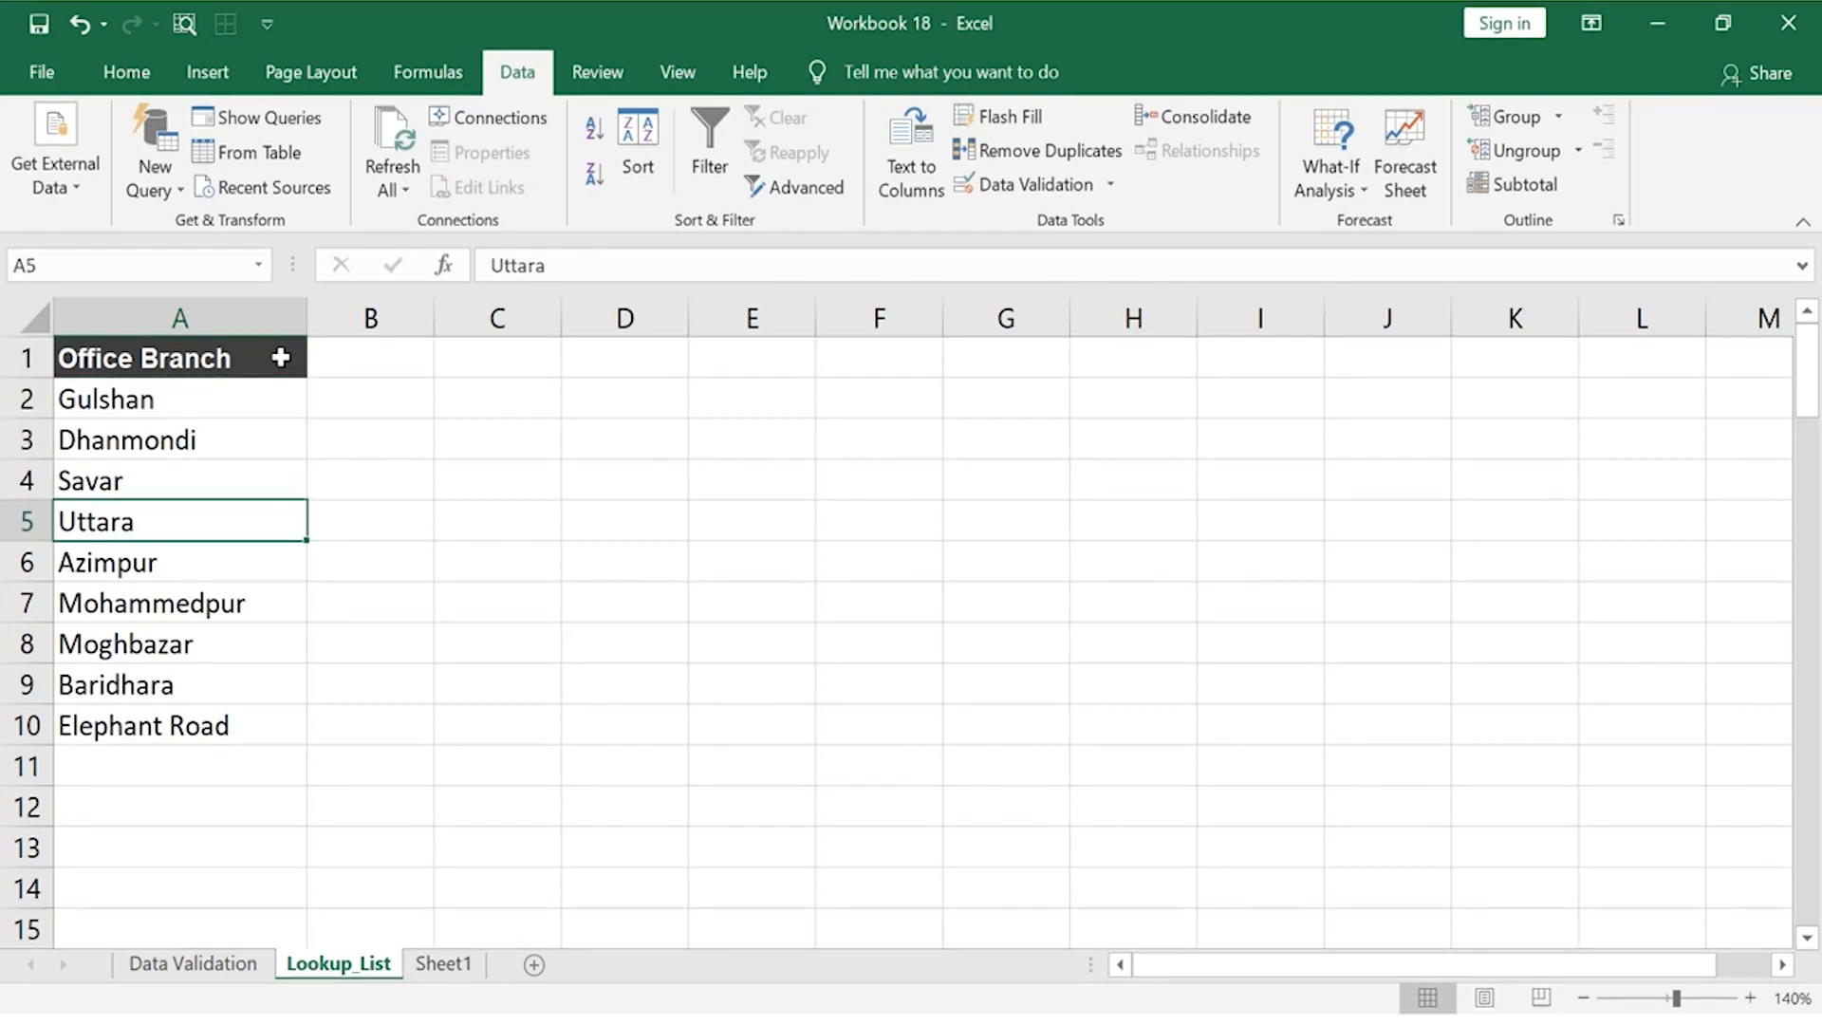
- Create a named range from the Office Branch list in A1:A10, taking the name from the top row
left_click(280, 358)
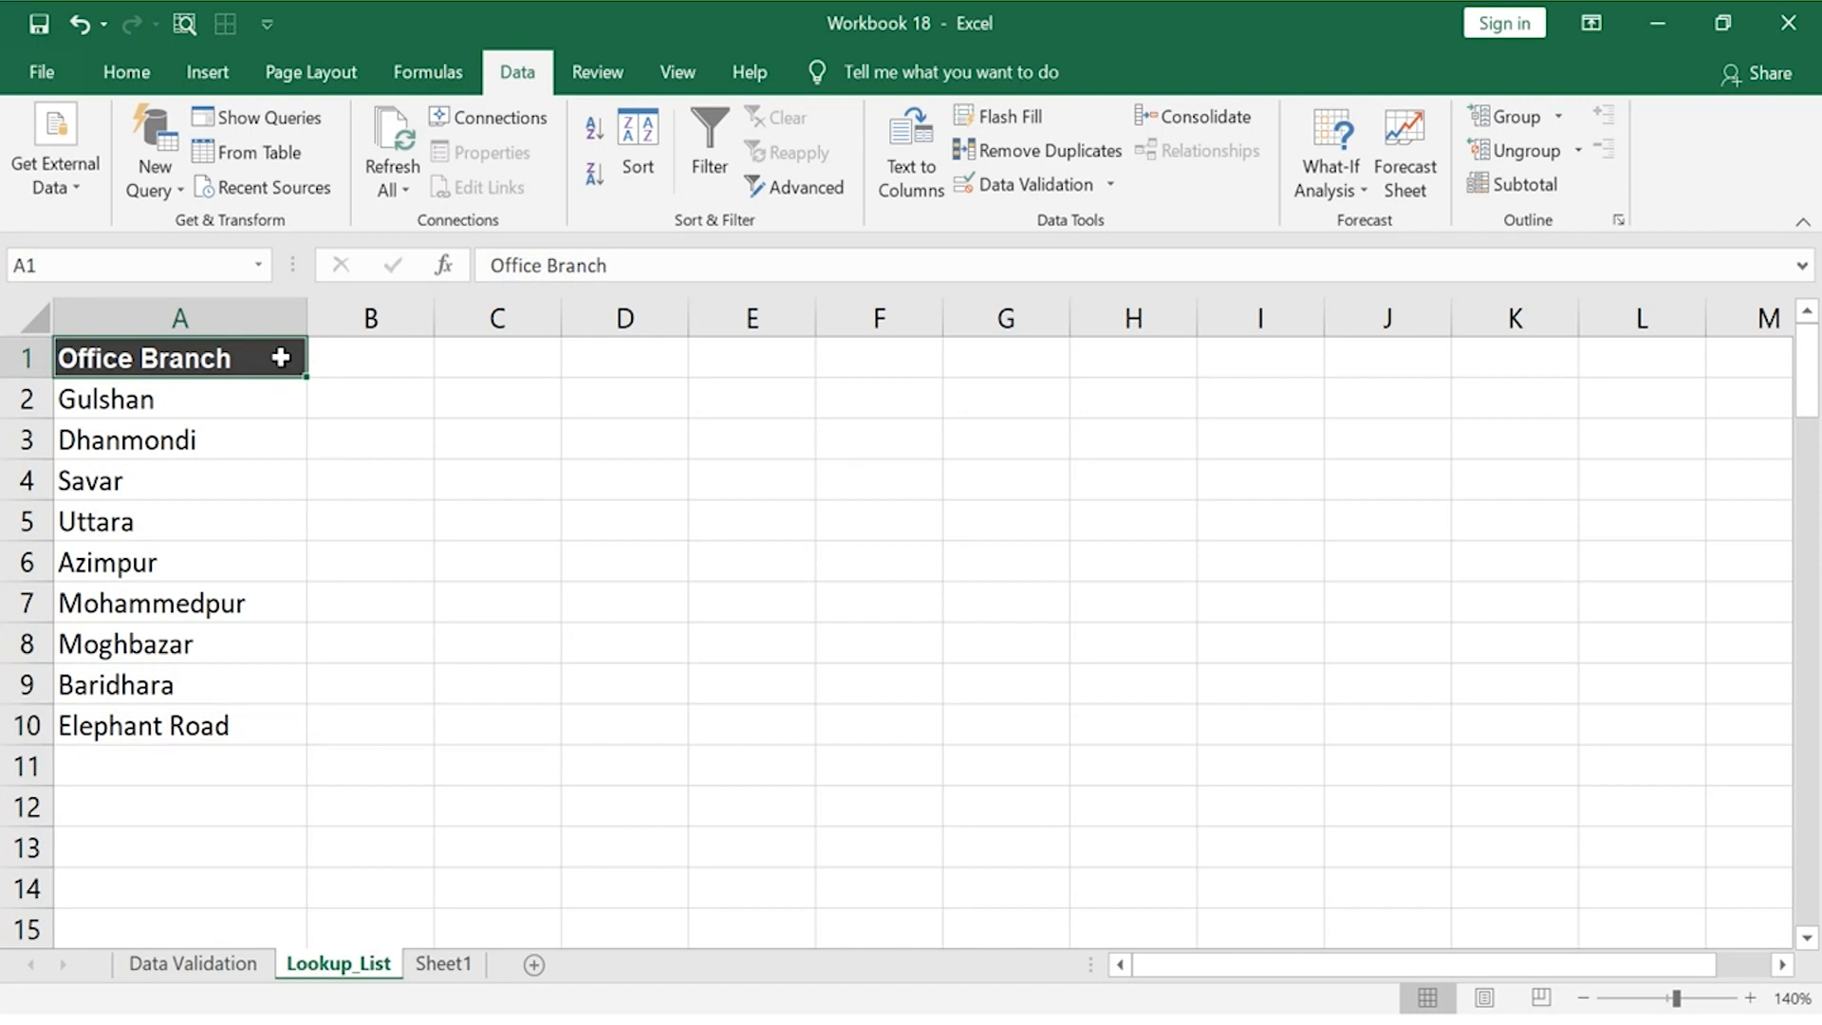
key("ctrl+shift+Down")
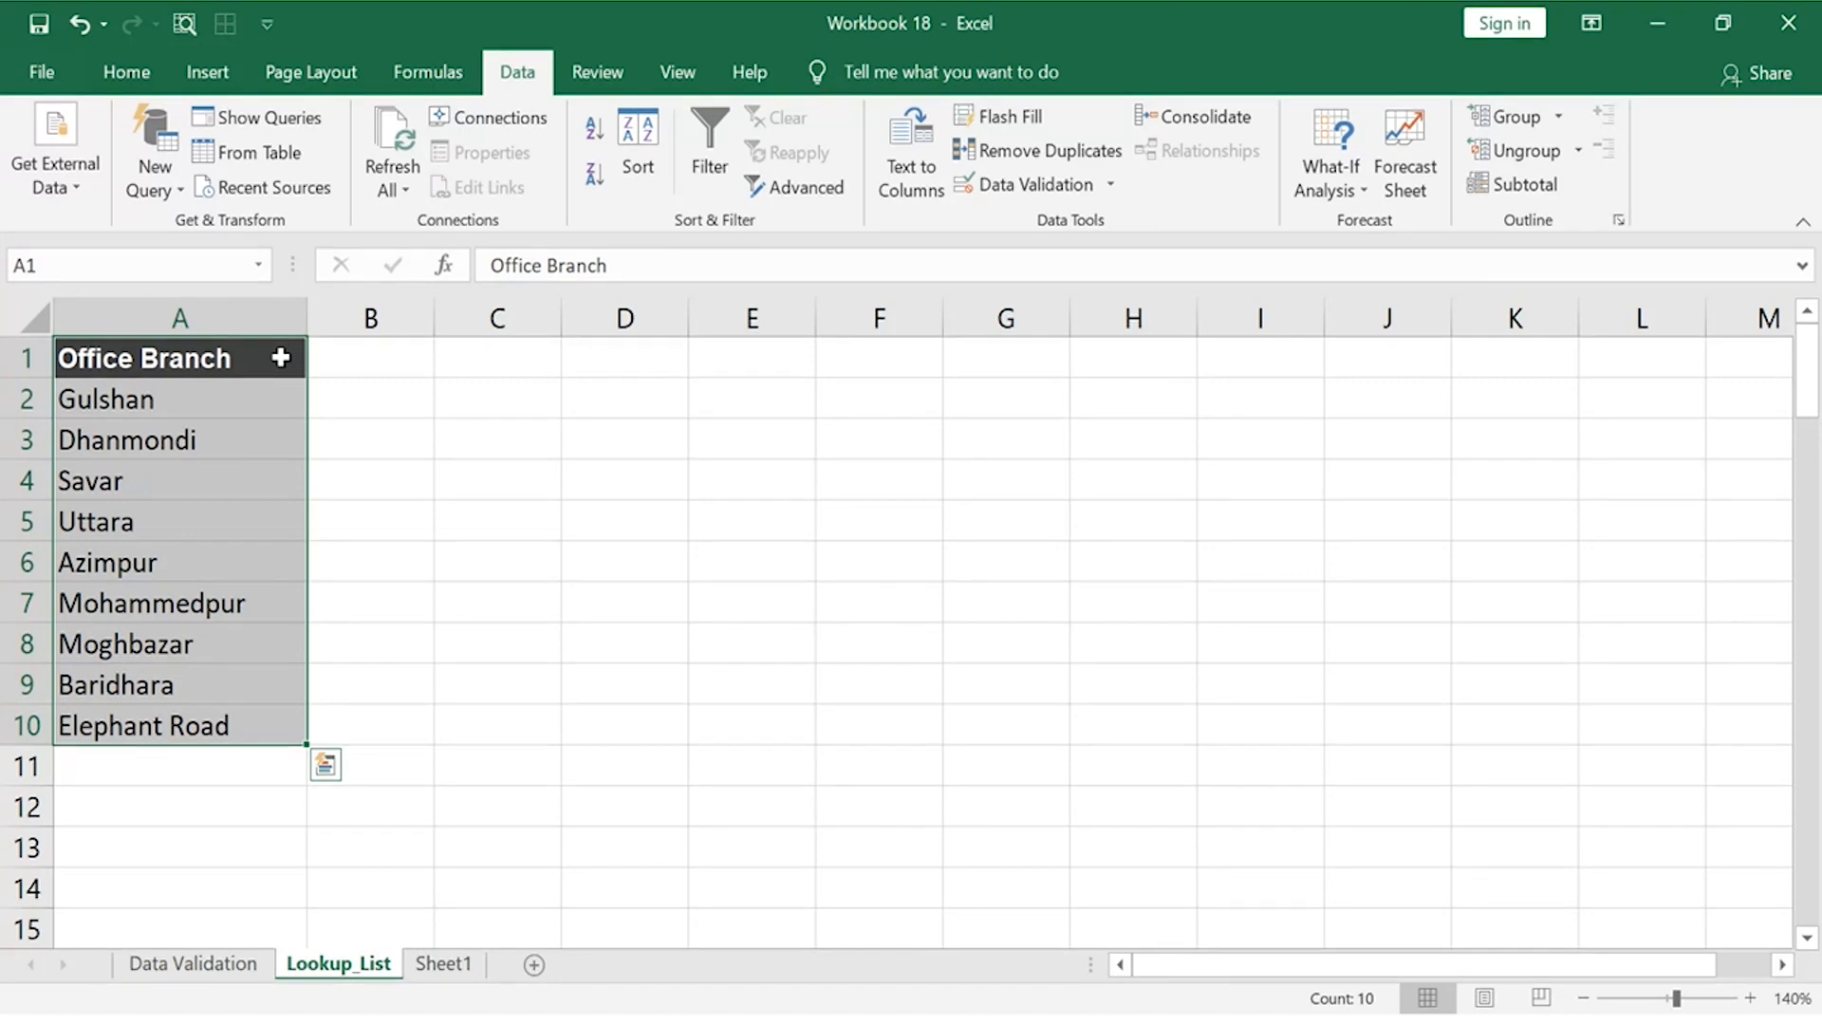
left_click(428, 72)
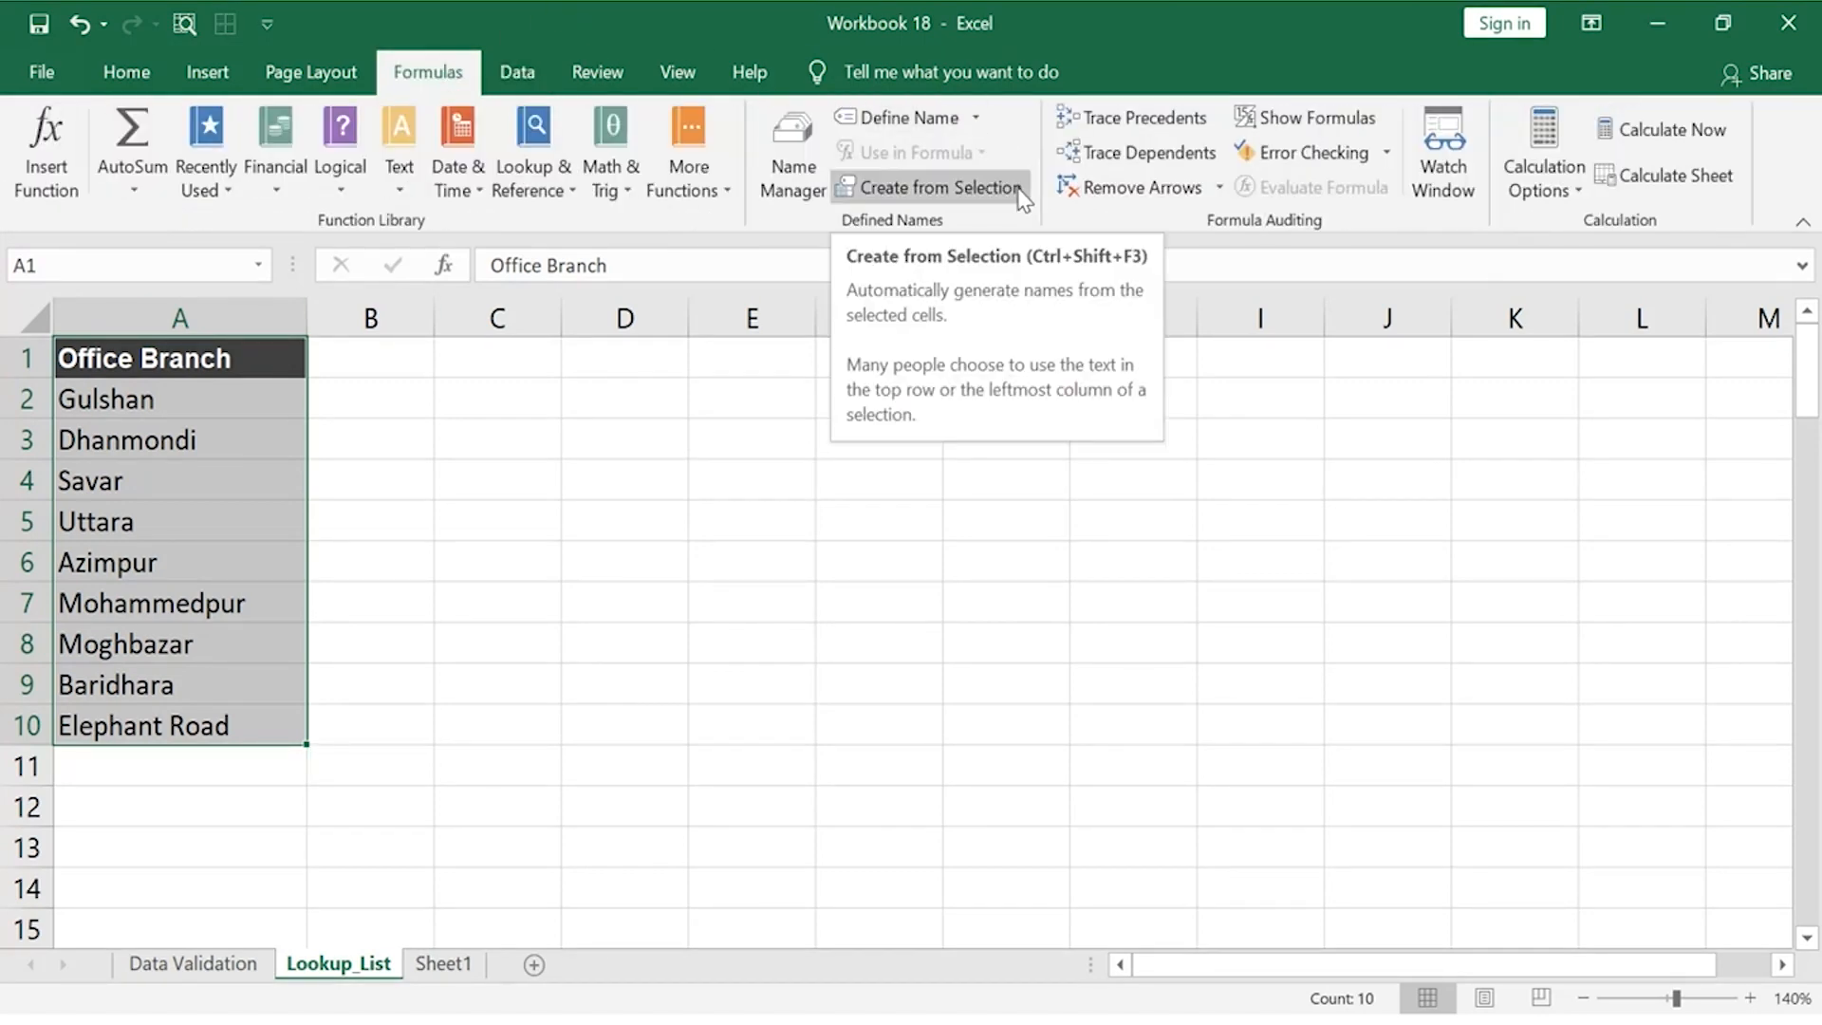
left_click(1019, 189)
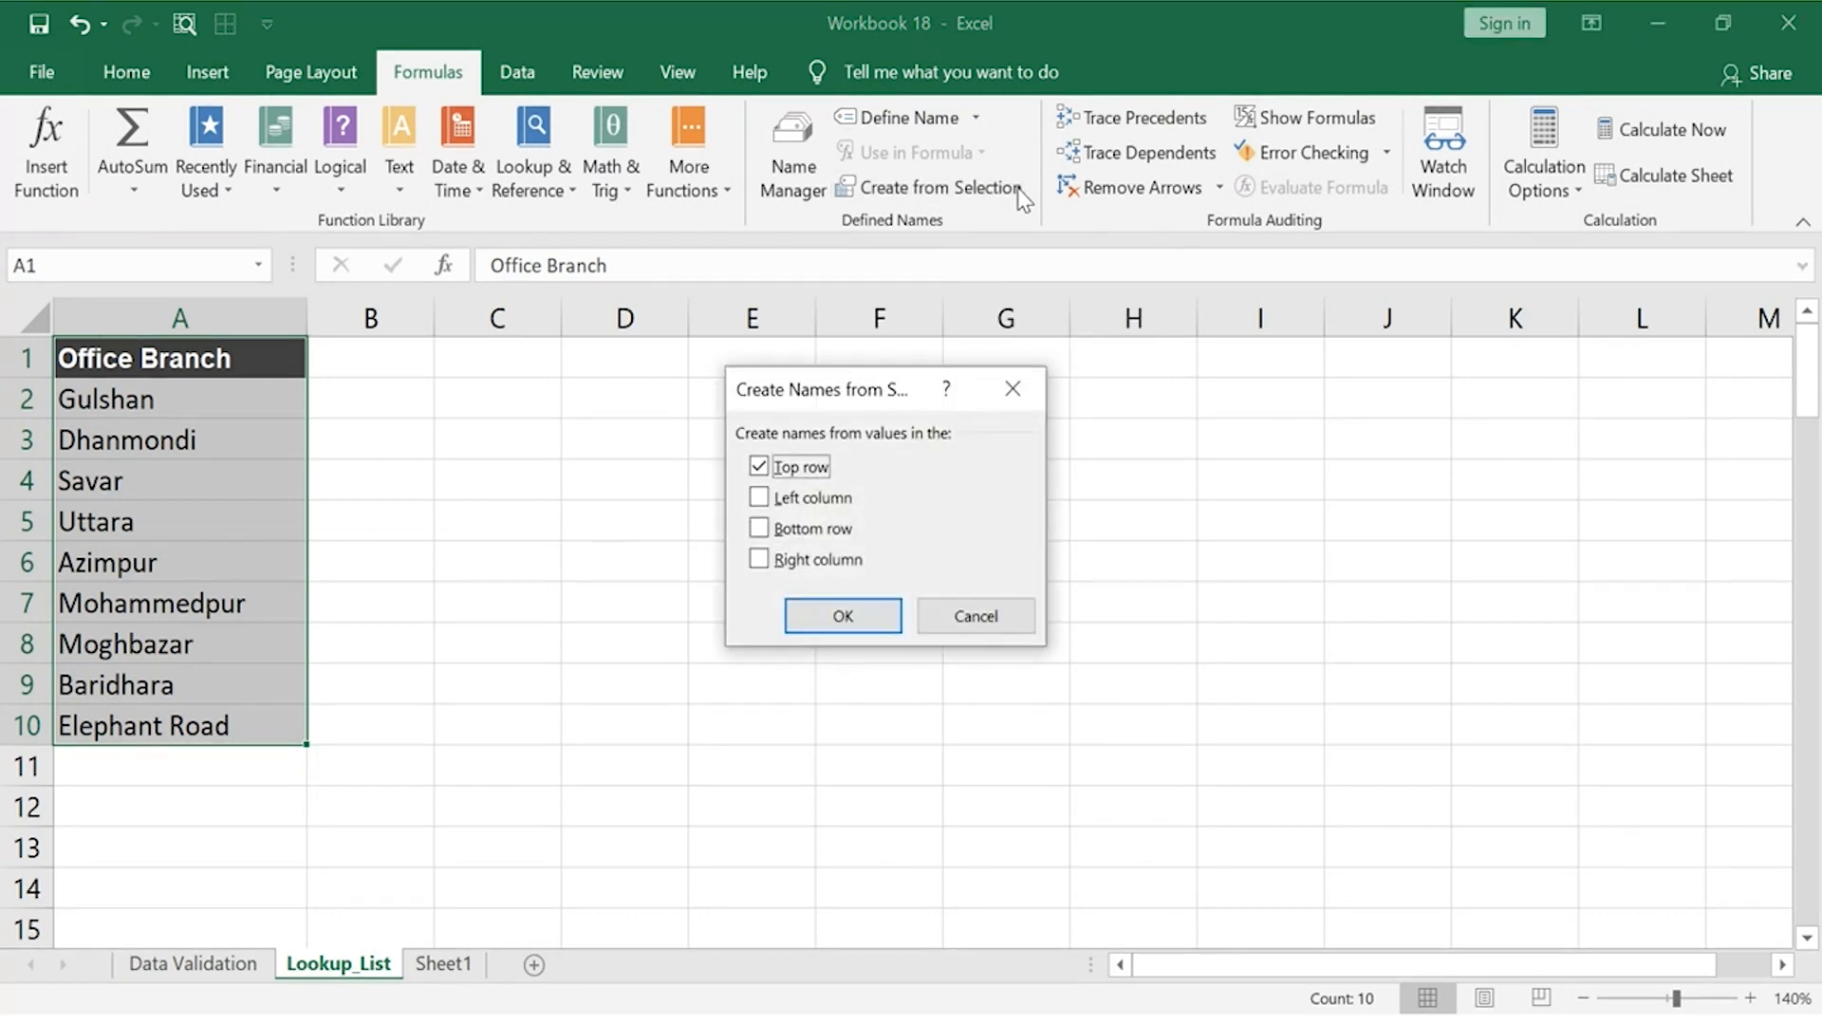
left_click(870, 616)
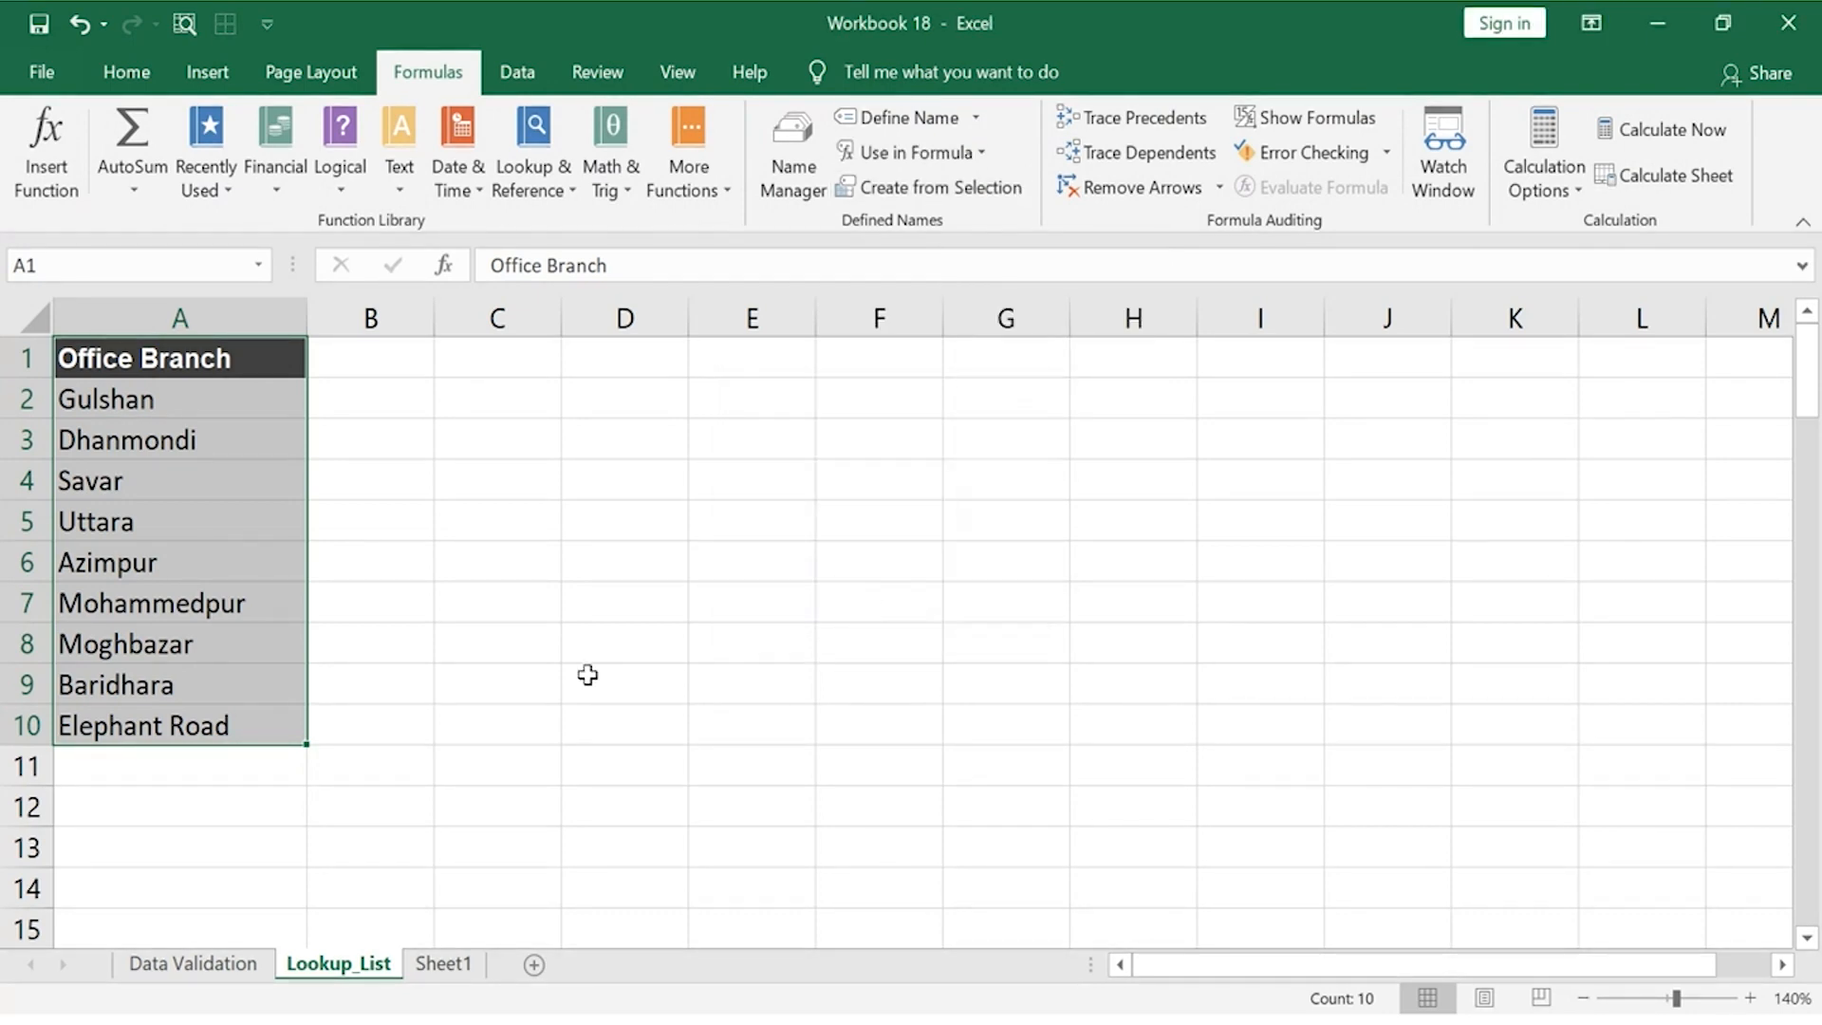
- Select the Office_Branch named range by its name to check which cells it covers
left_click(517, 439)
left_click(261, 264)
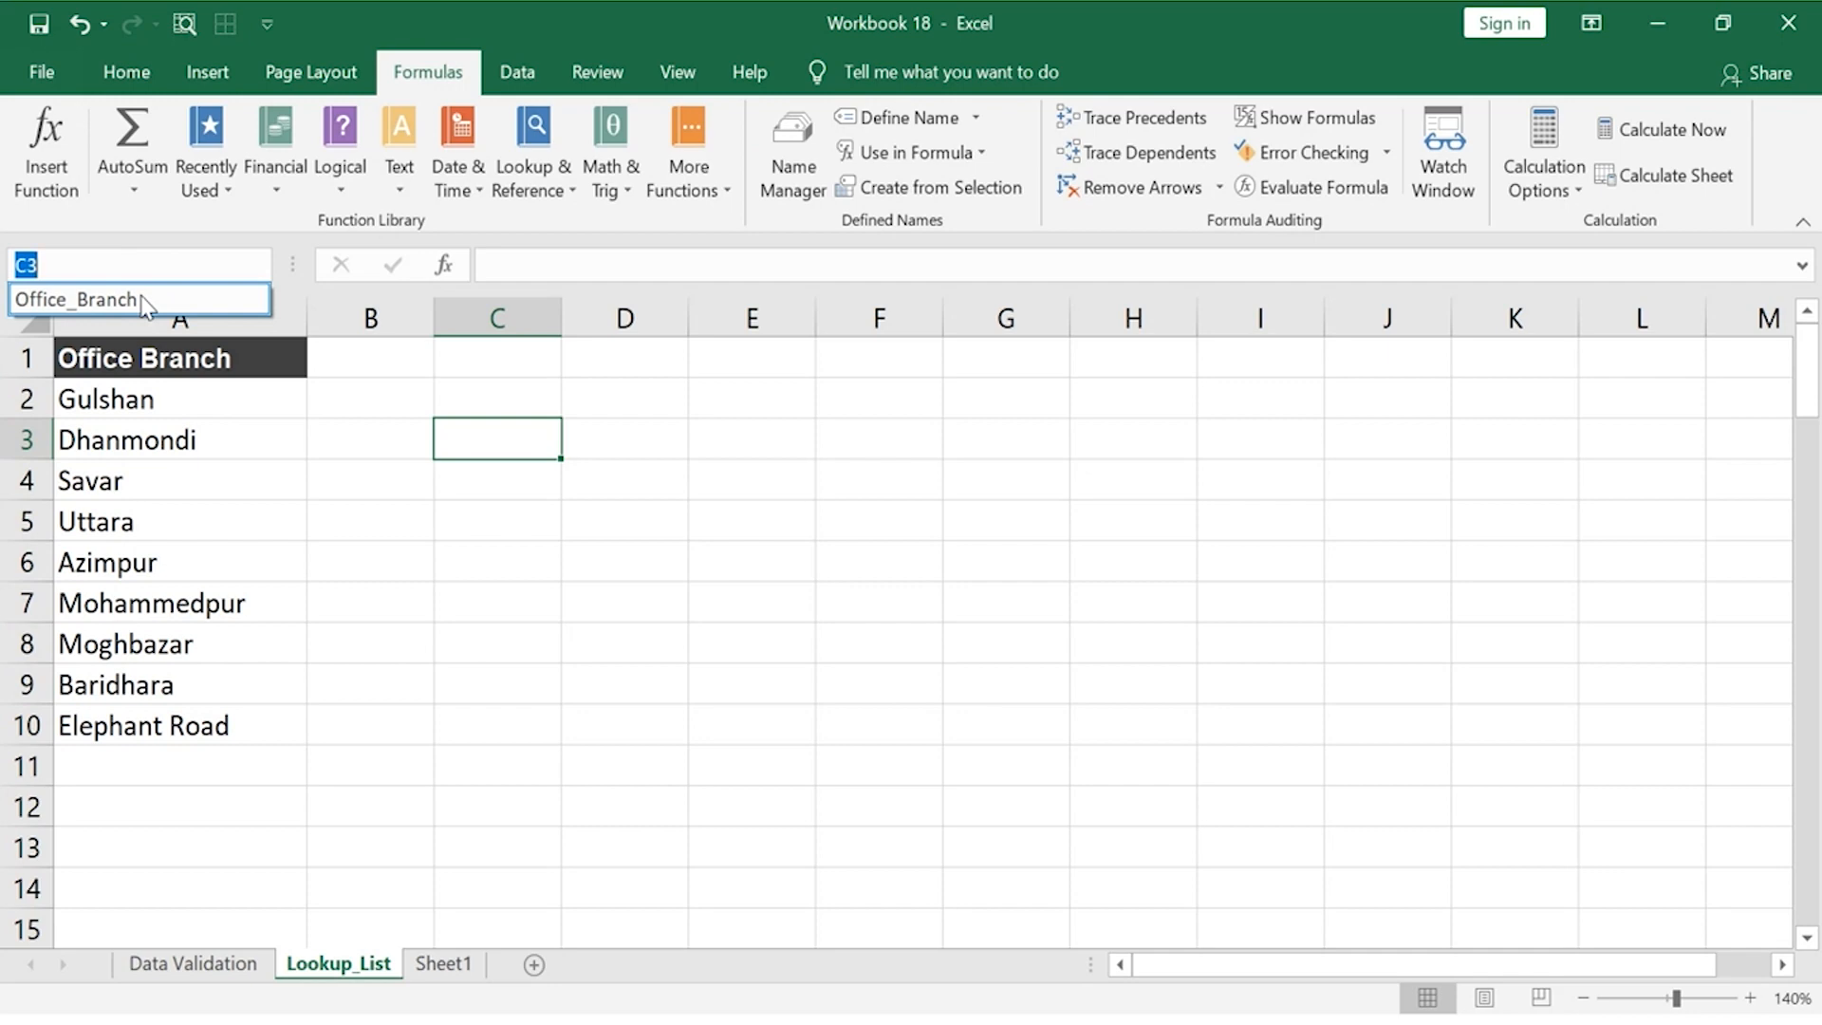
left_click(75, 299)
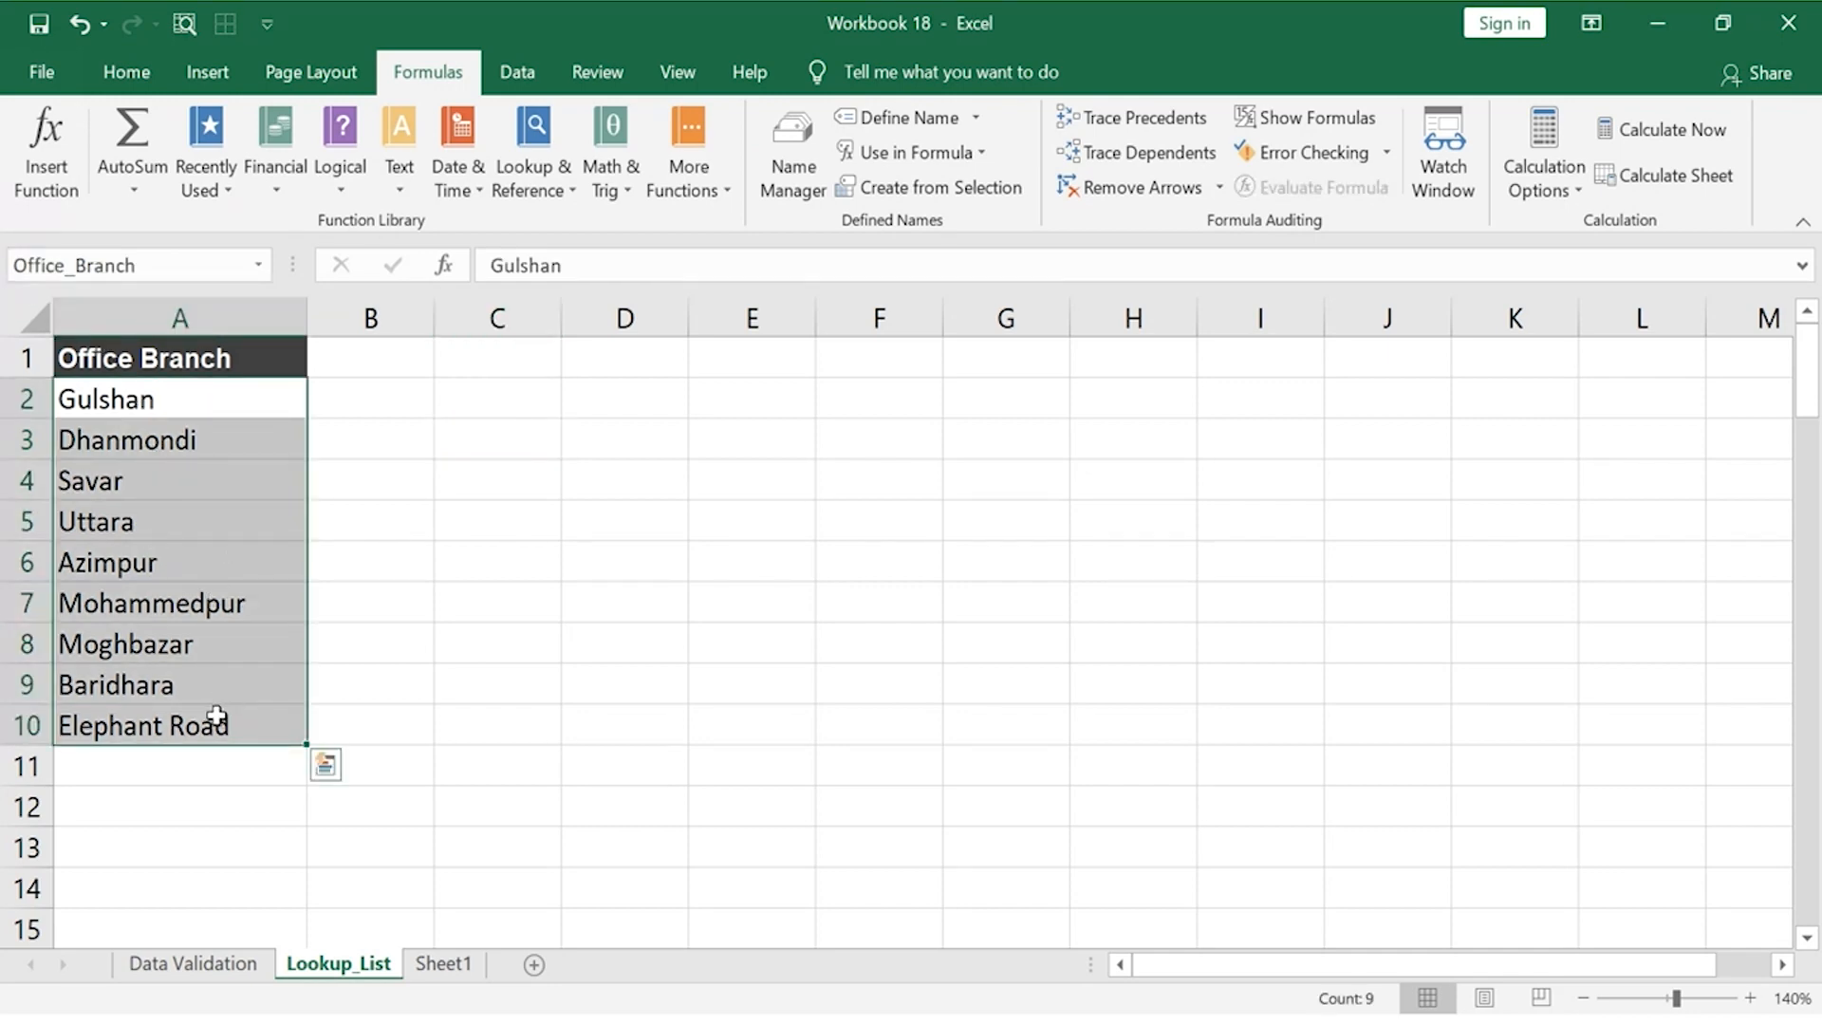
- Start data validation for the selected Office Branch column on the Data Validation sheet, allowing only a List
left_click(232, 964)
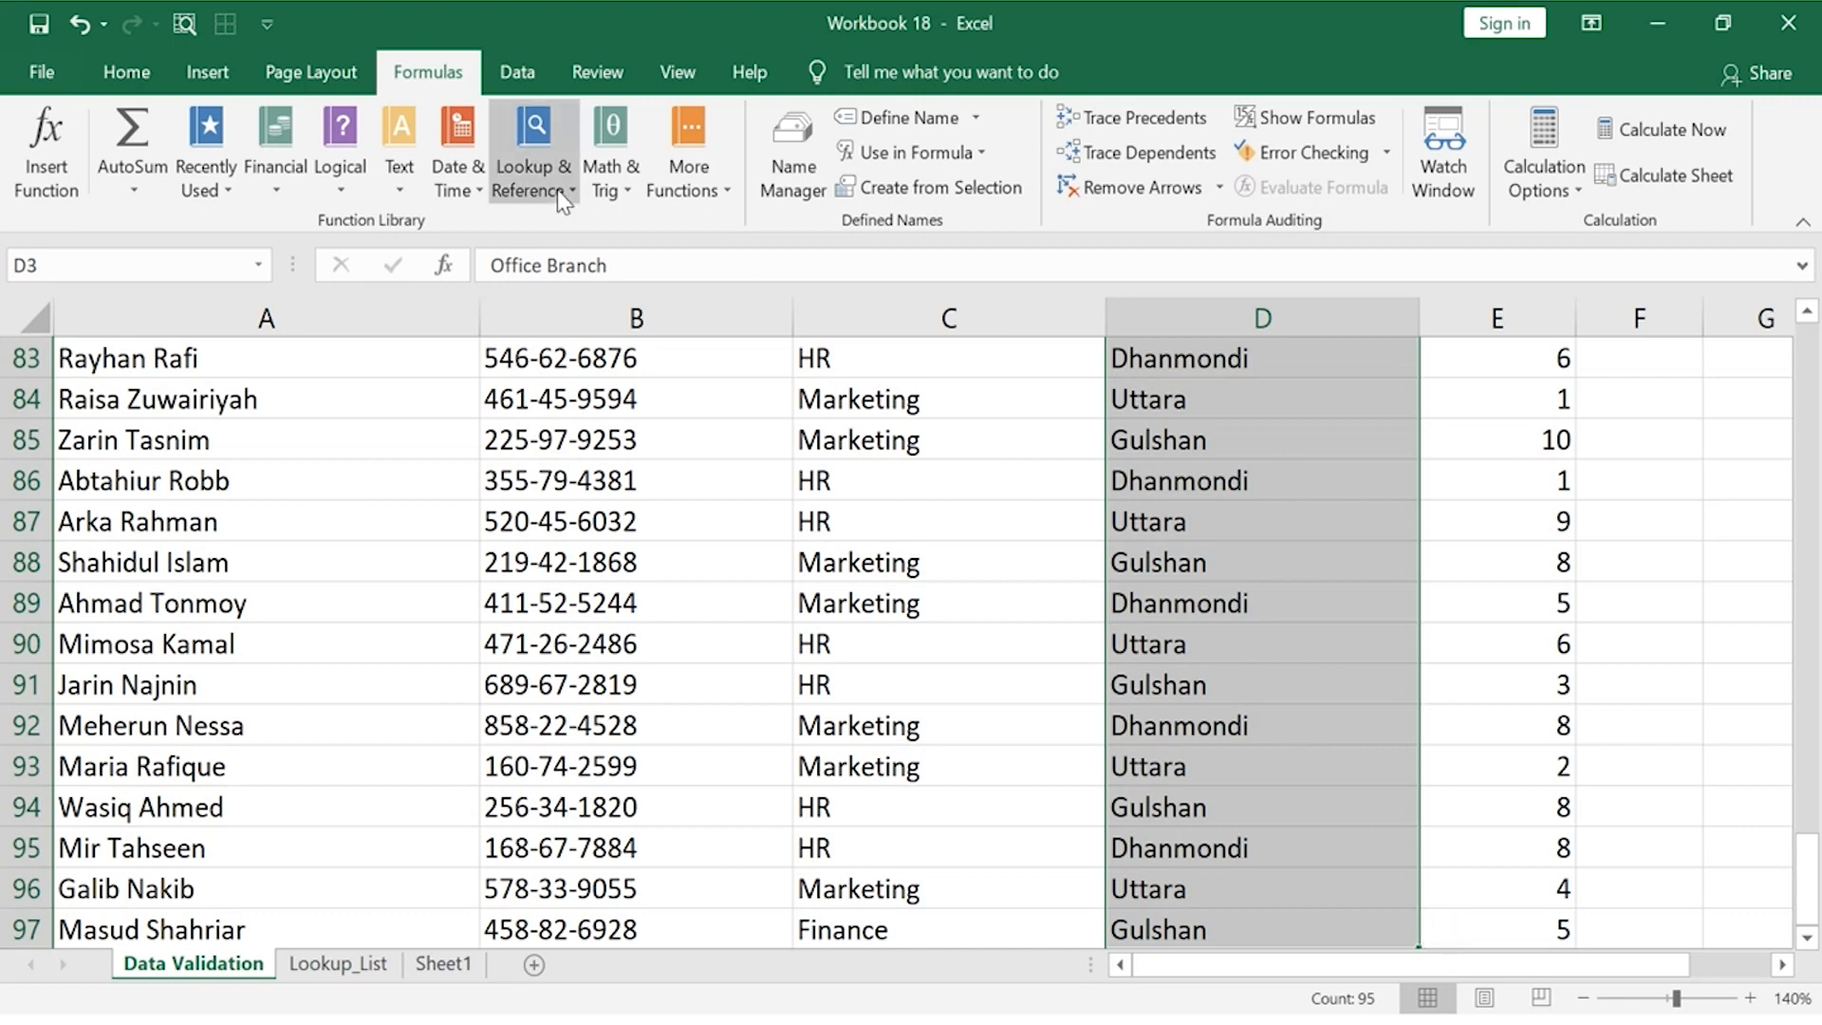
left_click(513, 80)
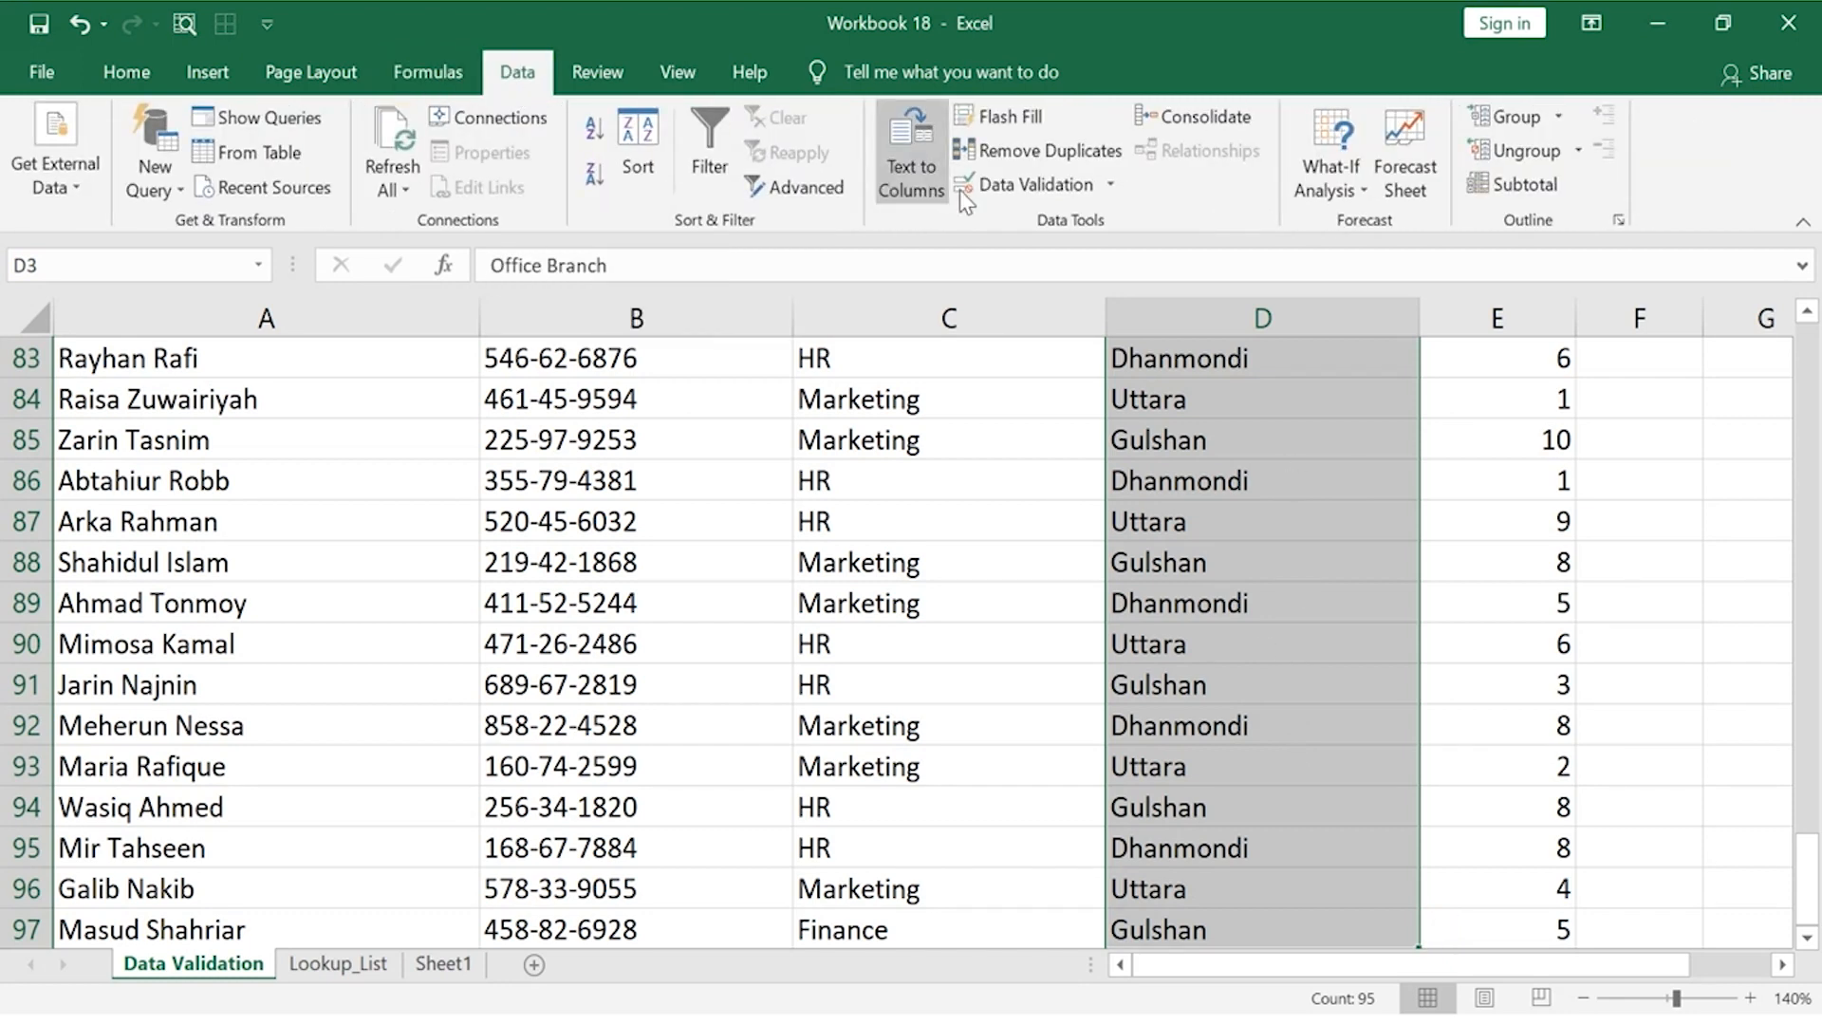
left_click(978, 190)
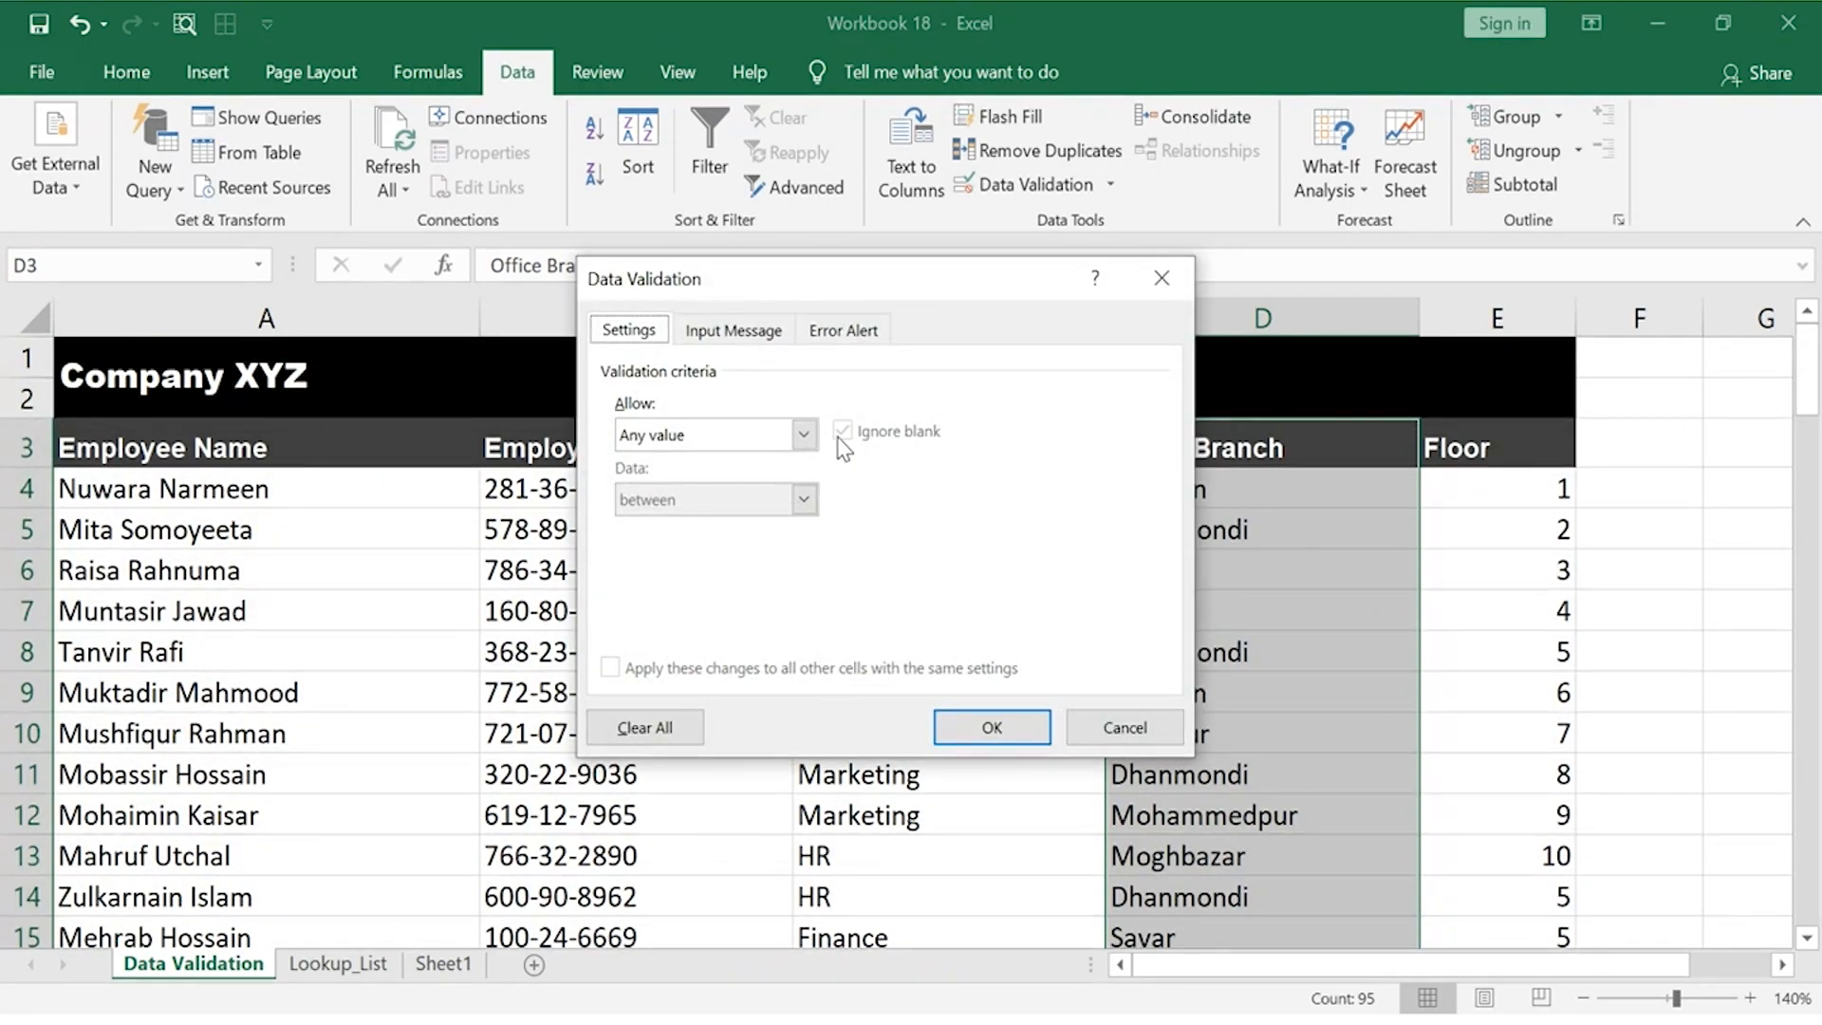
left_click(806, 437)
left_click(767, 525)
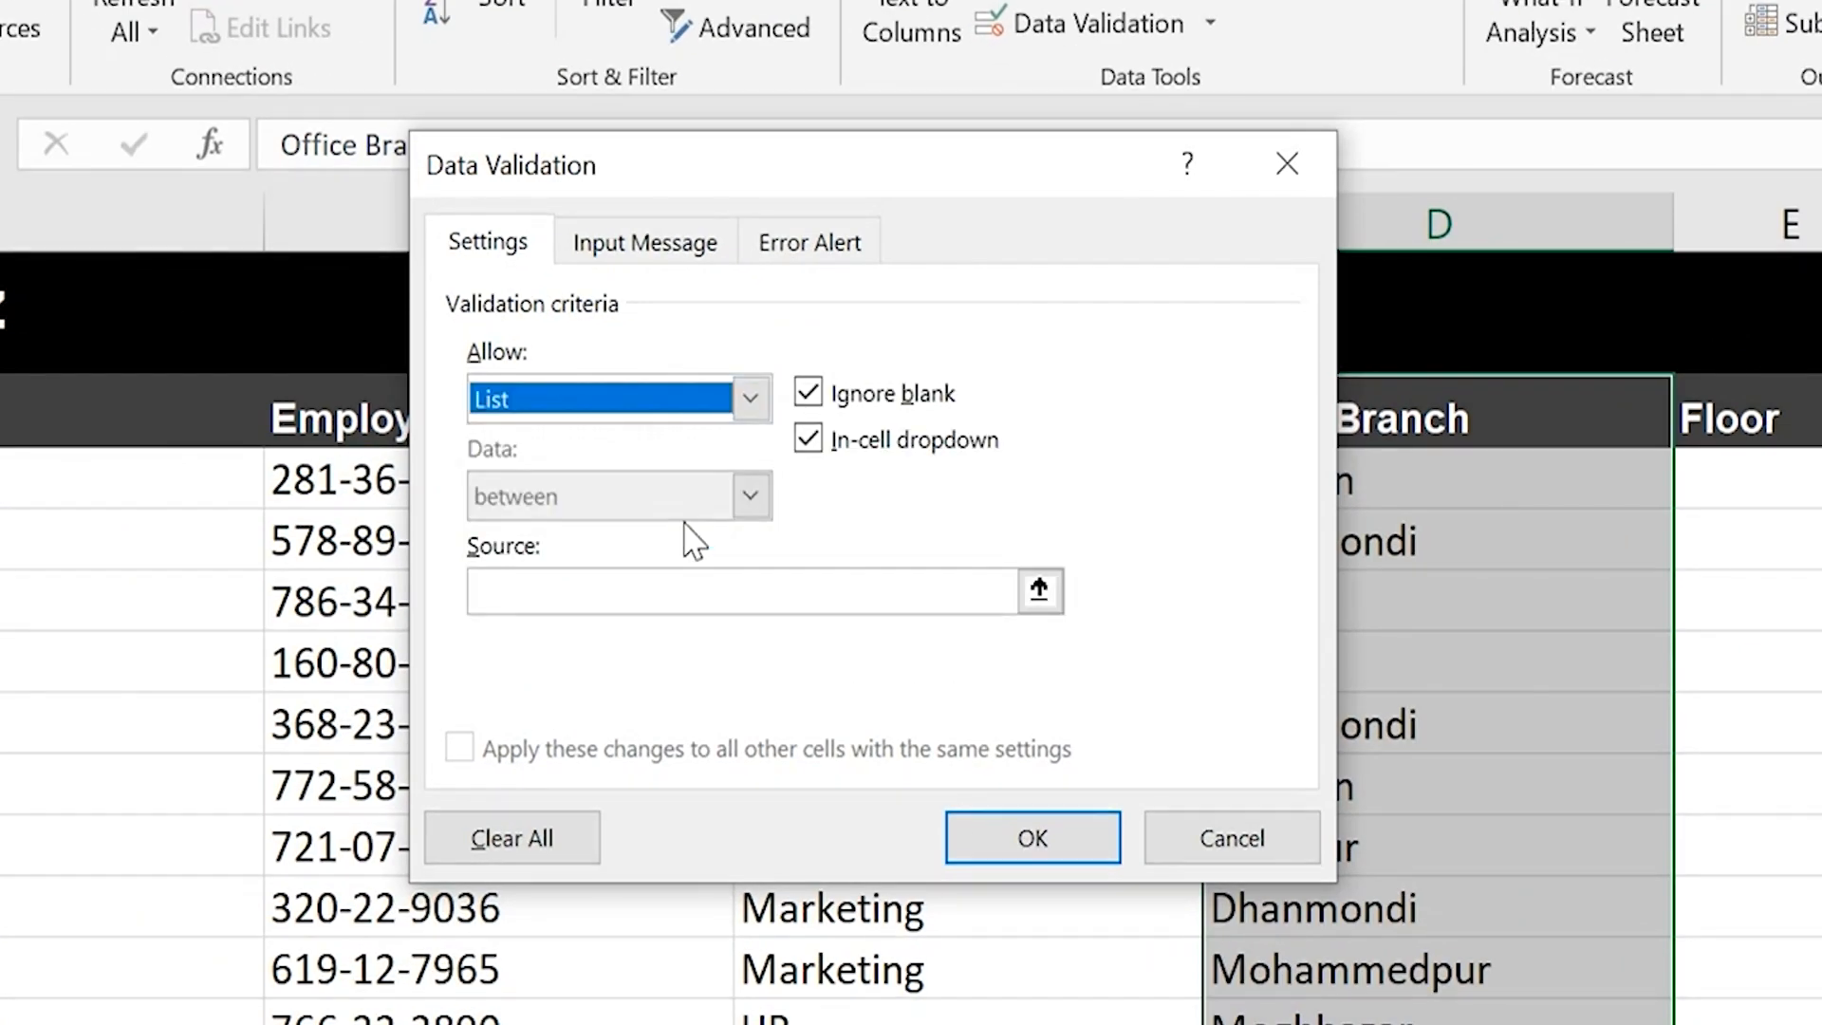
- Set the list source to =Office_Branch and apply the validation to the Office Branch column
left_click(716, 597)
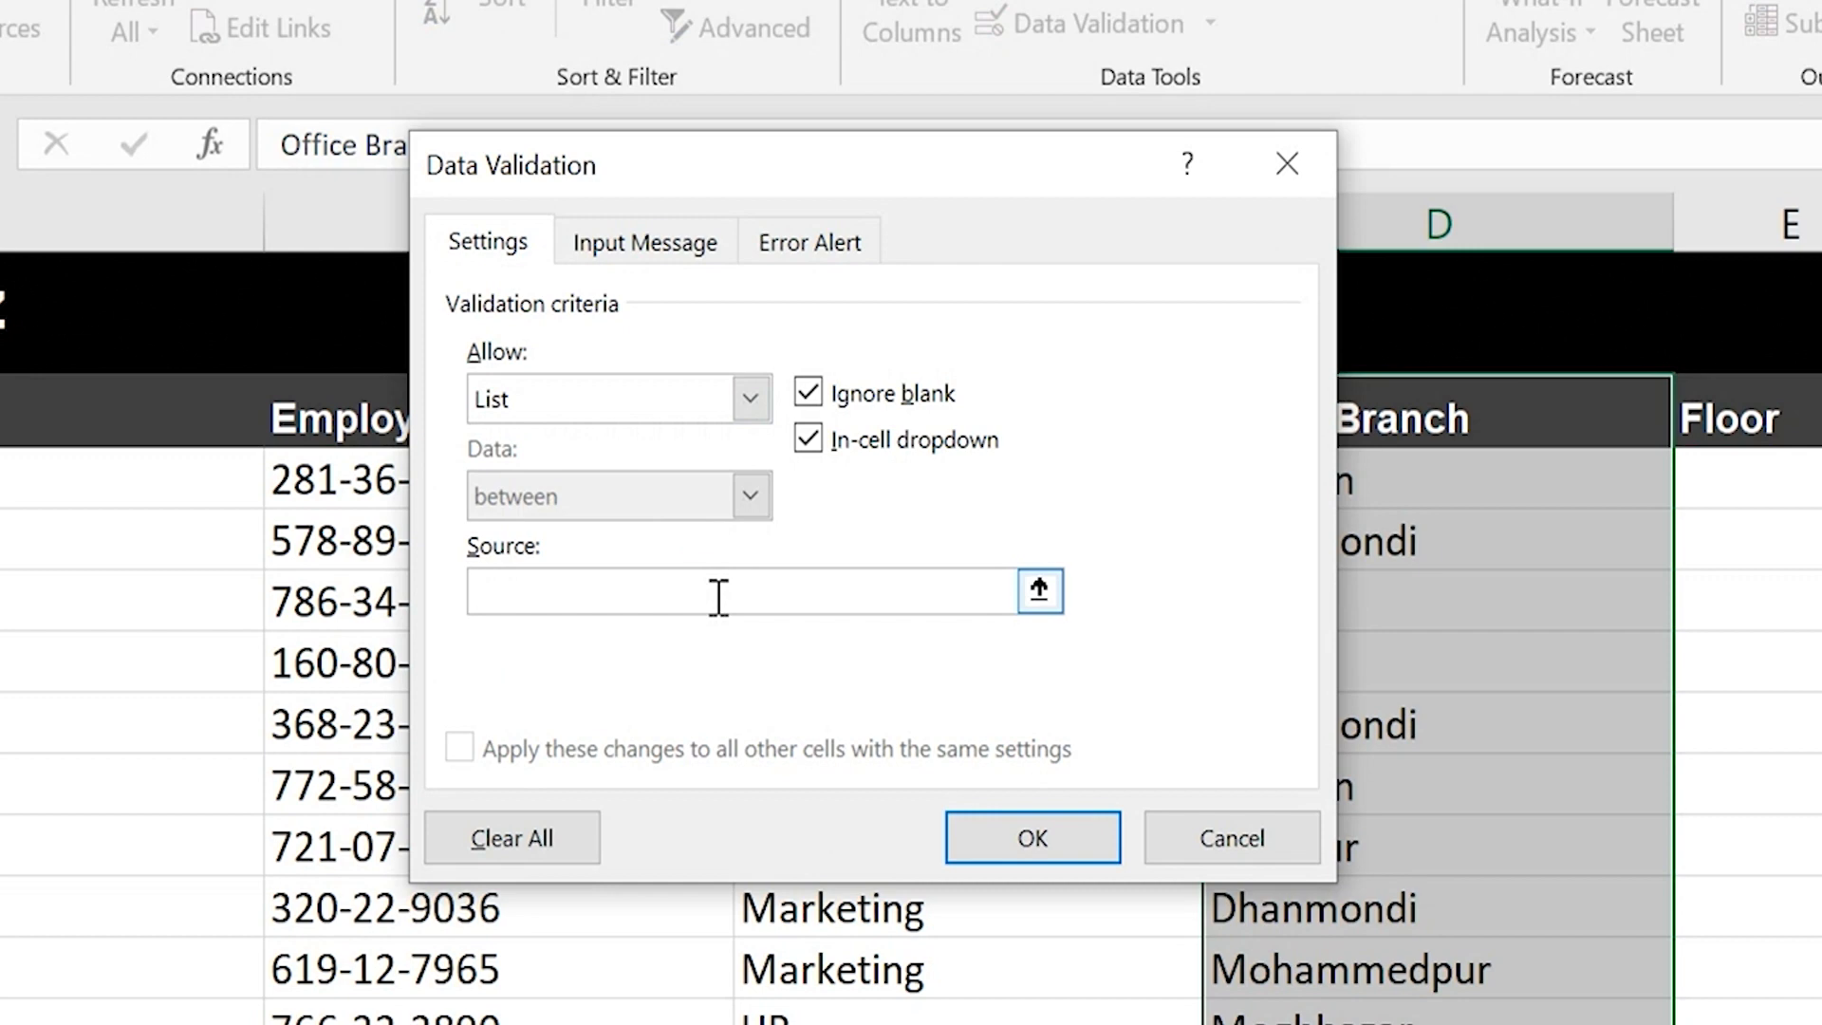
type("=")
type("O")
type("ffice")
type("_Brnac")
key("BackSpace")
key("BackSpace")
key("BackSpace")
type("anch")
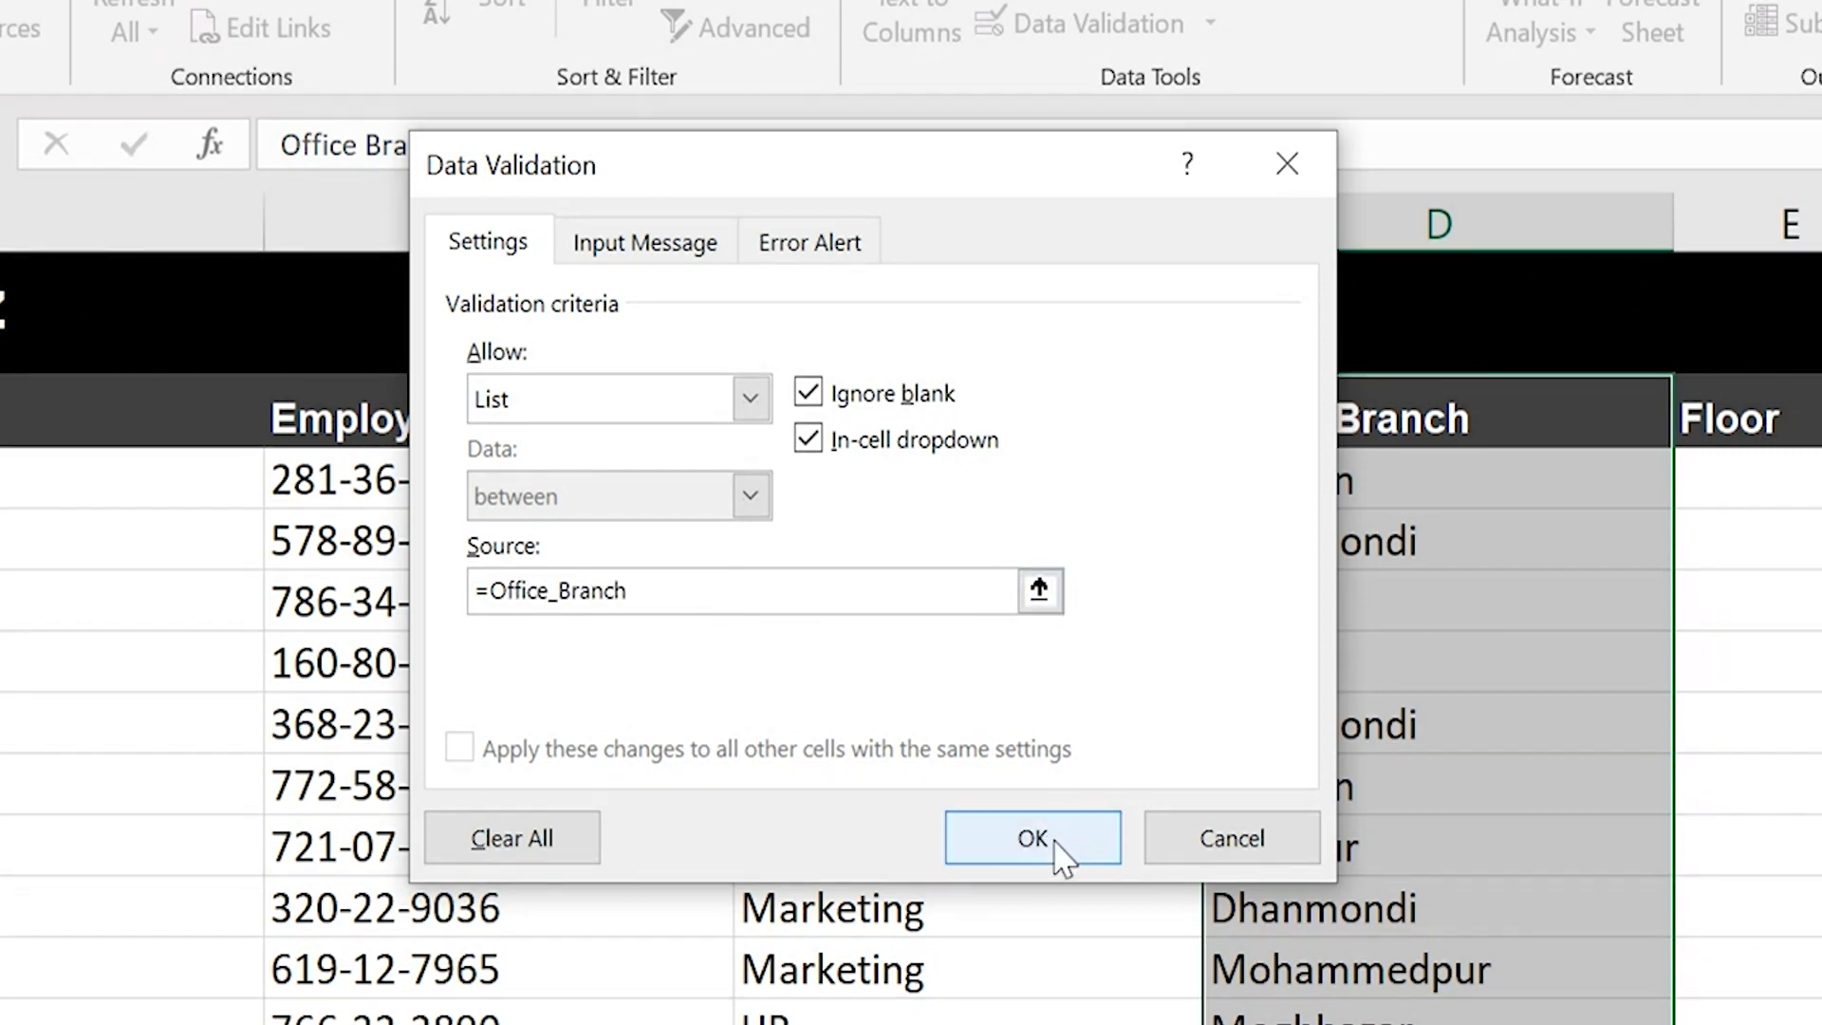
left_click(959, 852)
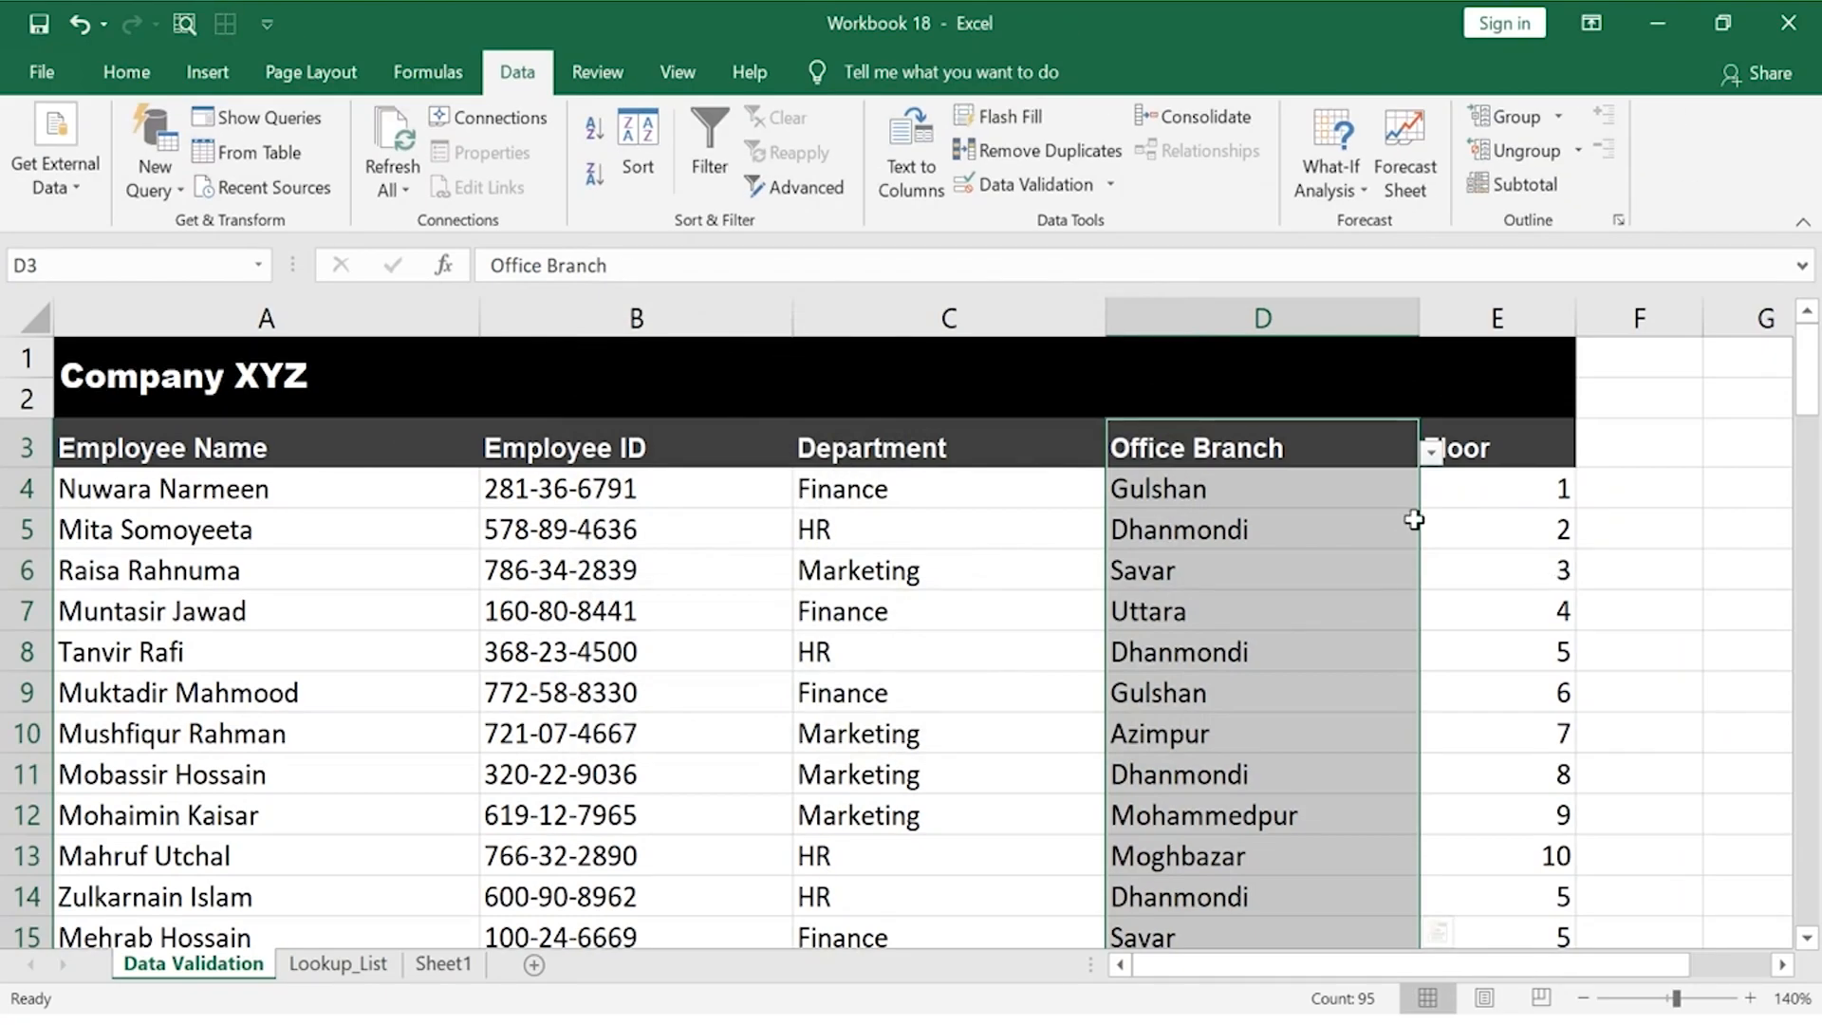
- Pick Uttara for cell D4 and Baridhara for cell D5 from their in-cell Office Branch lists
left_click(1378, 495)
left_click(1429, 495)
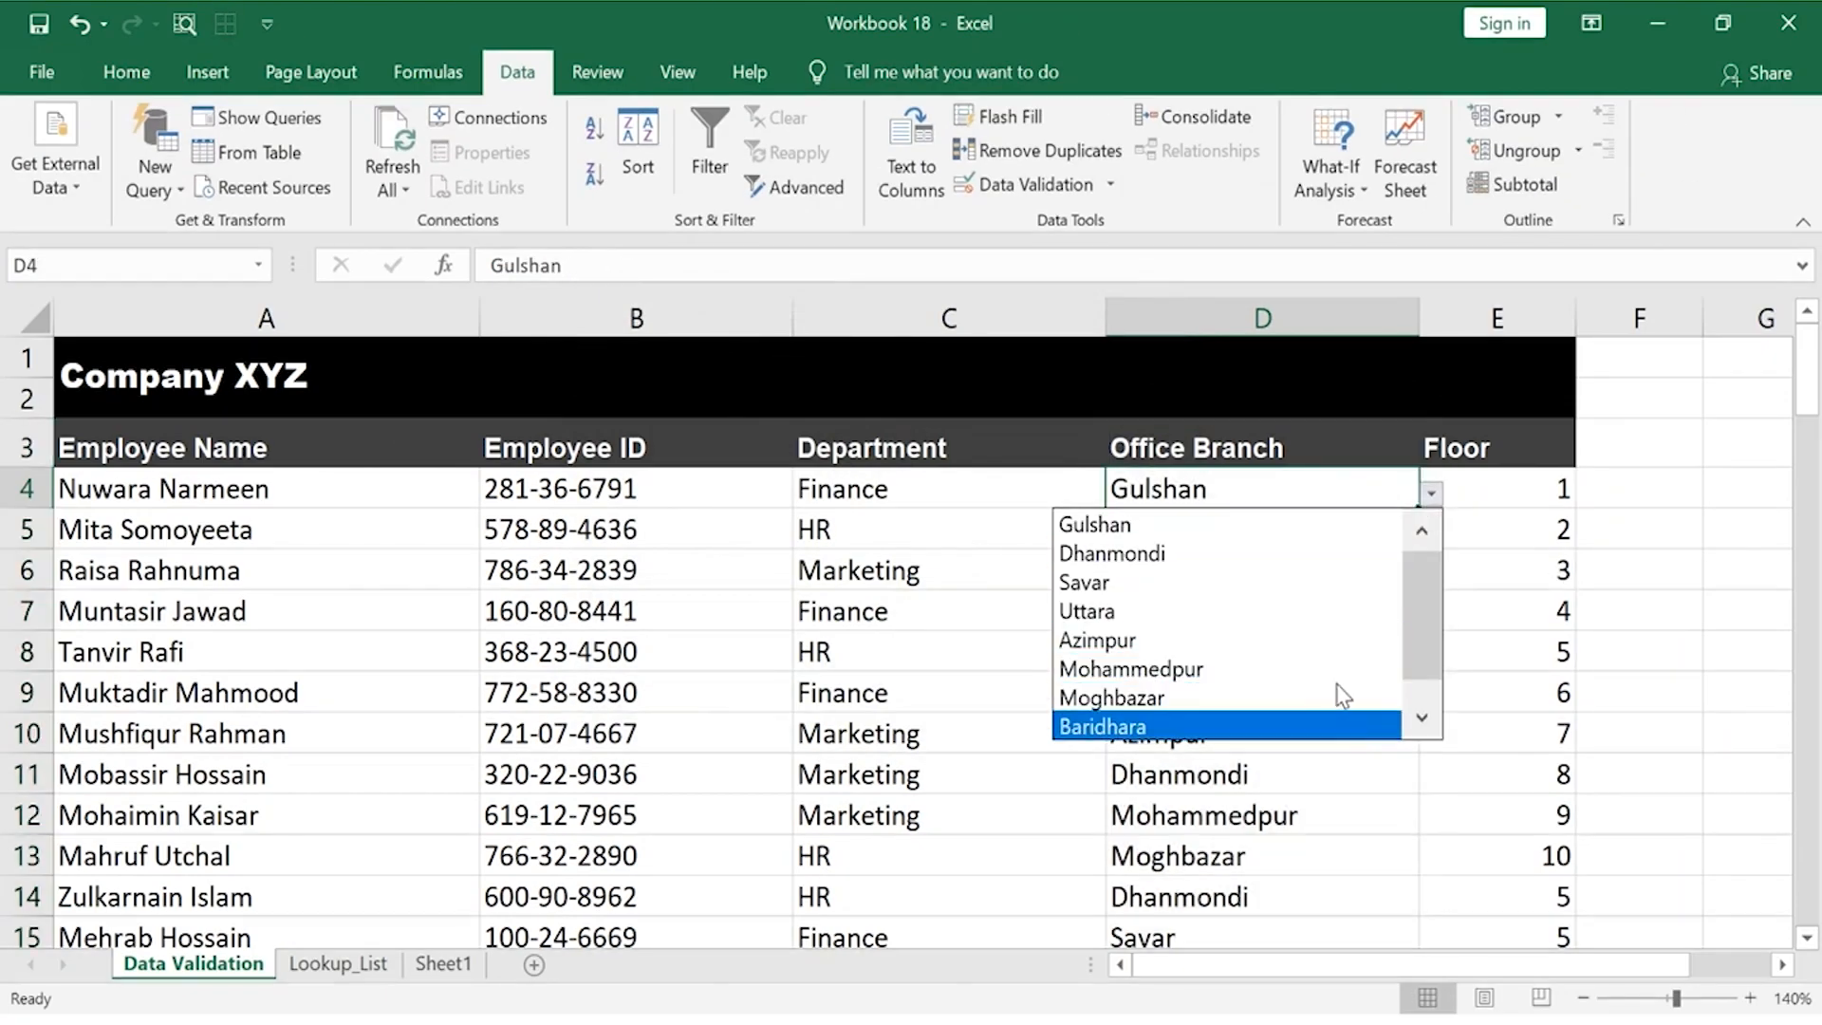
left_click(1297, 610)
left_click(1336, 537)
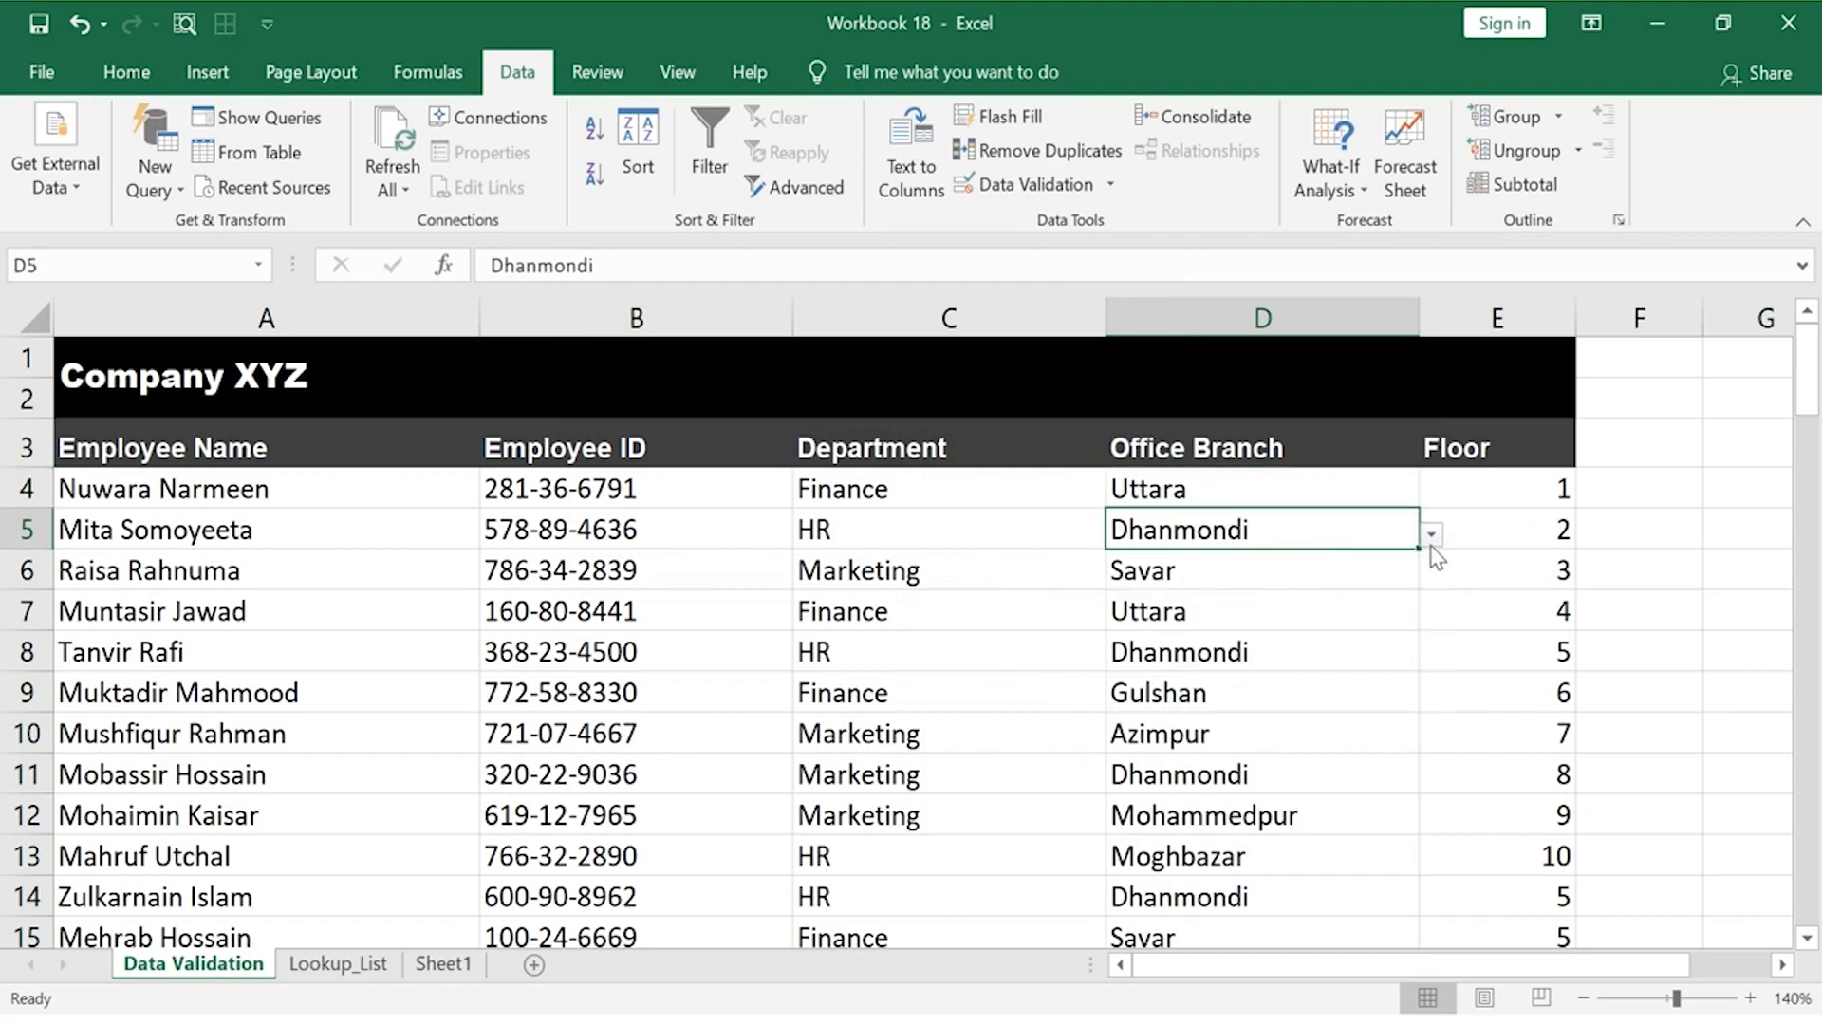
left_click(1430, 537)
left_click(1314, 739)
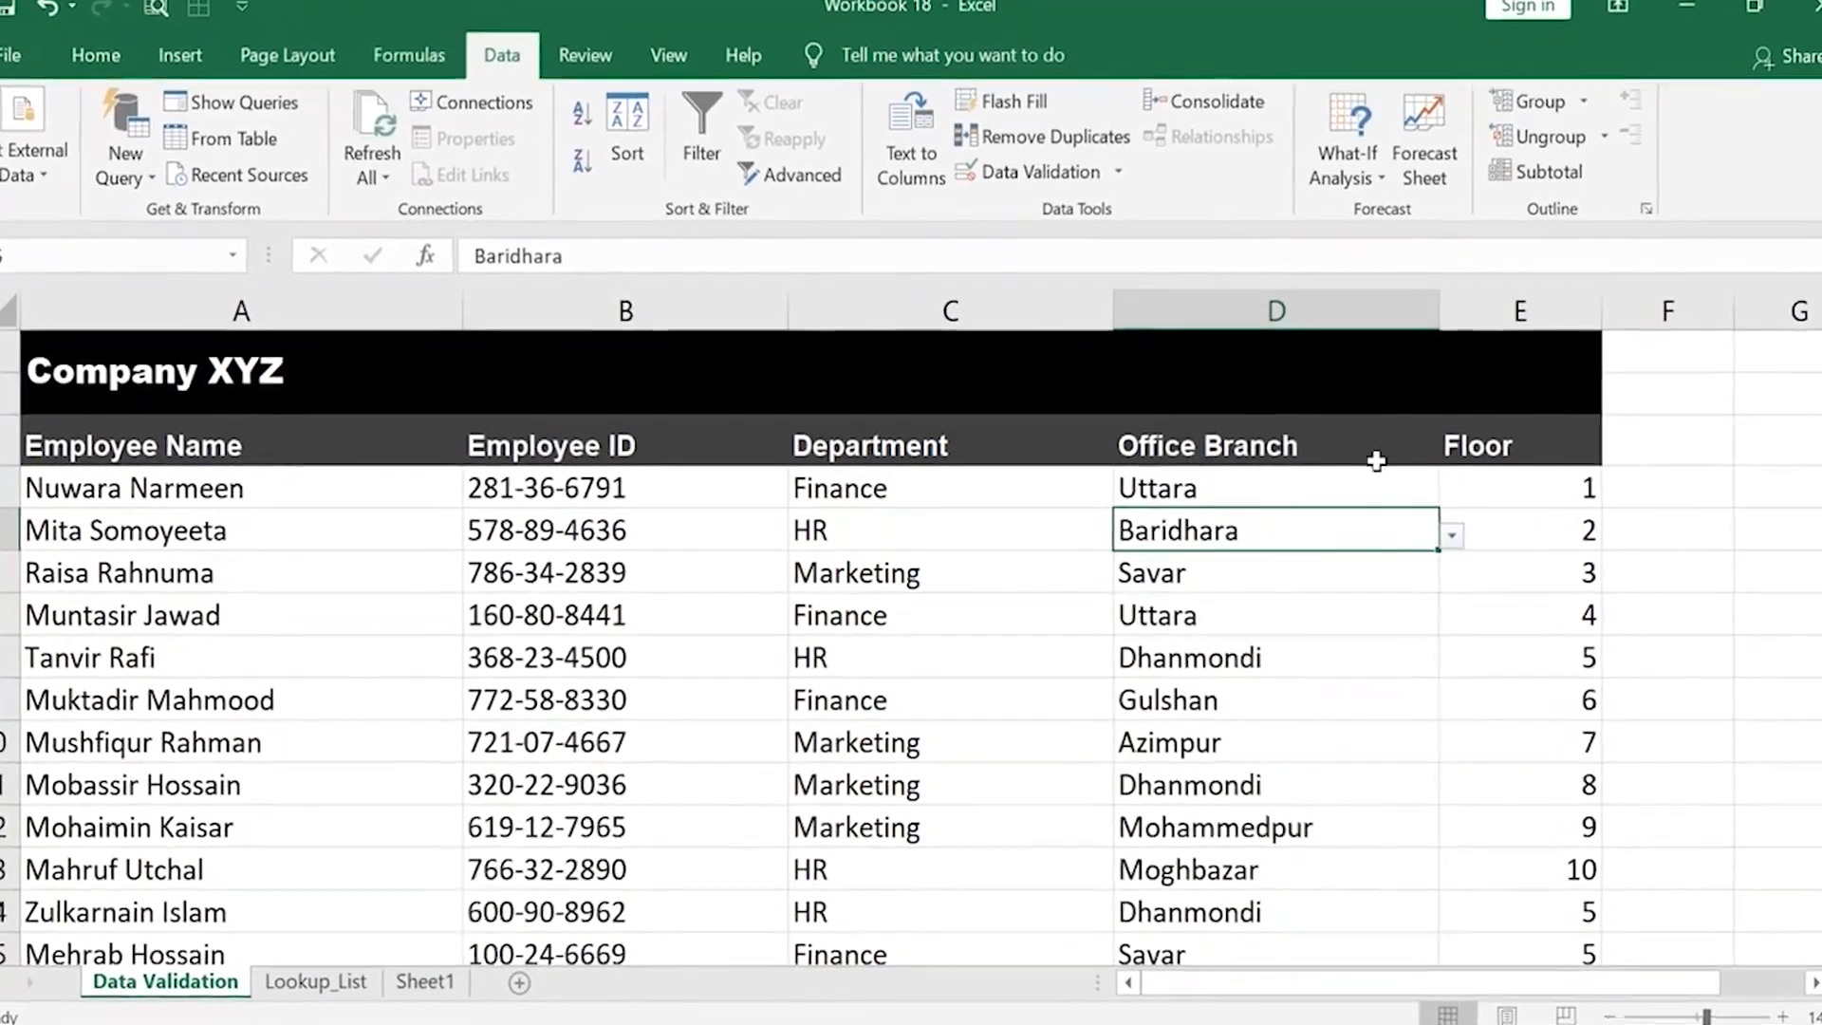
left_click(1204, 384)
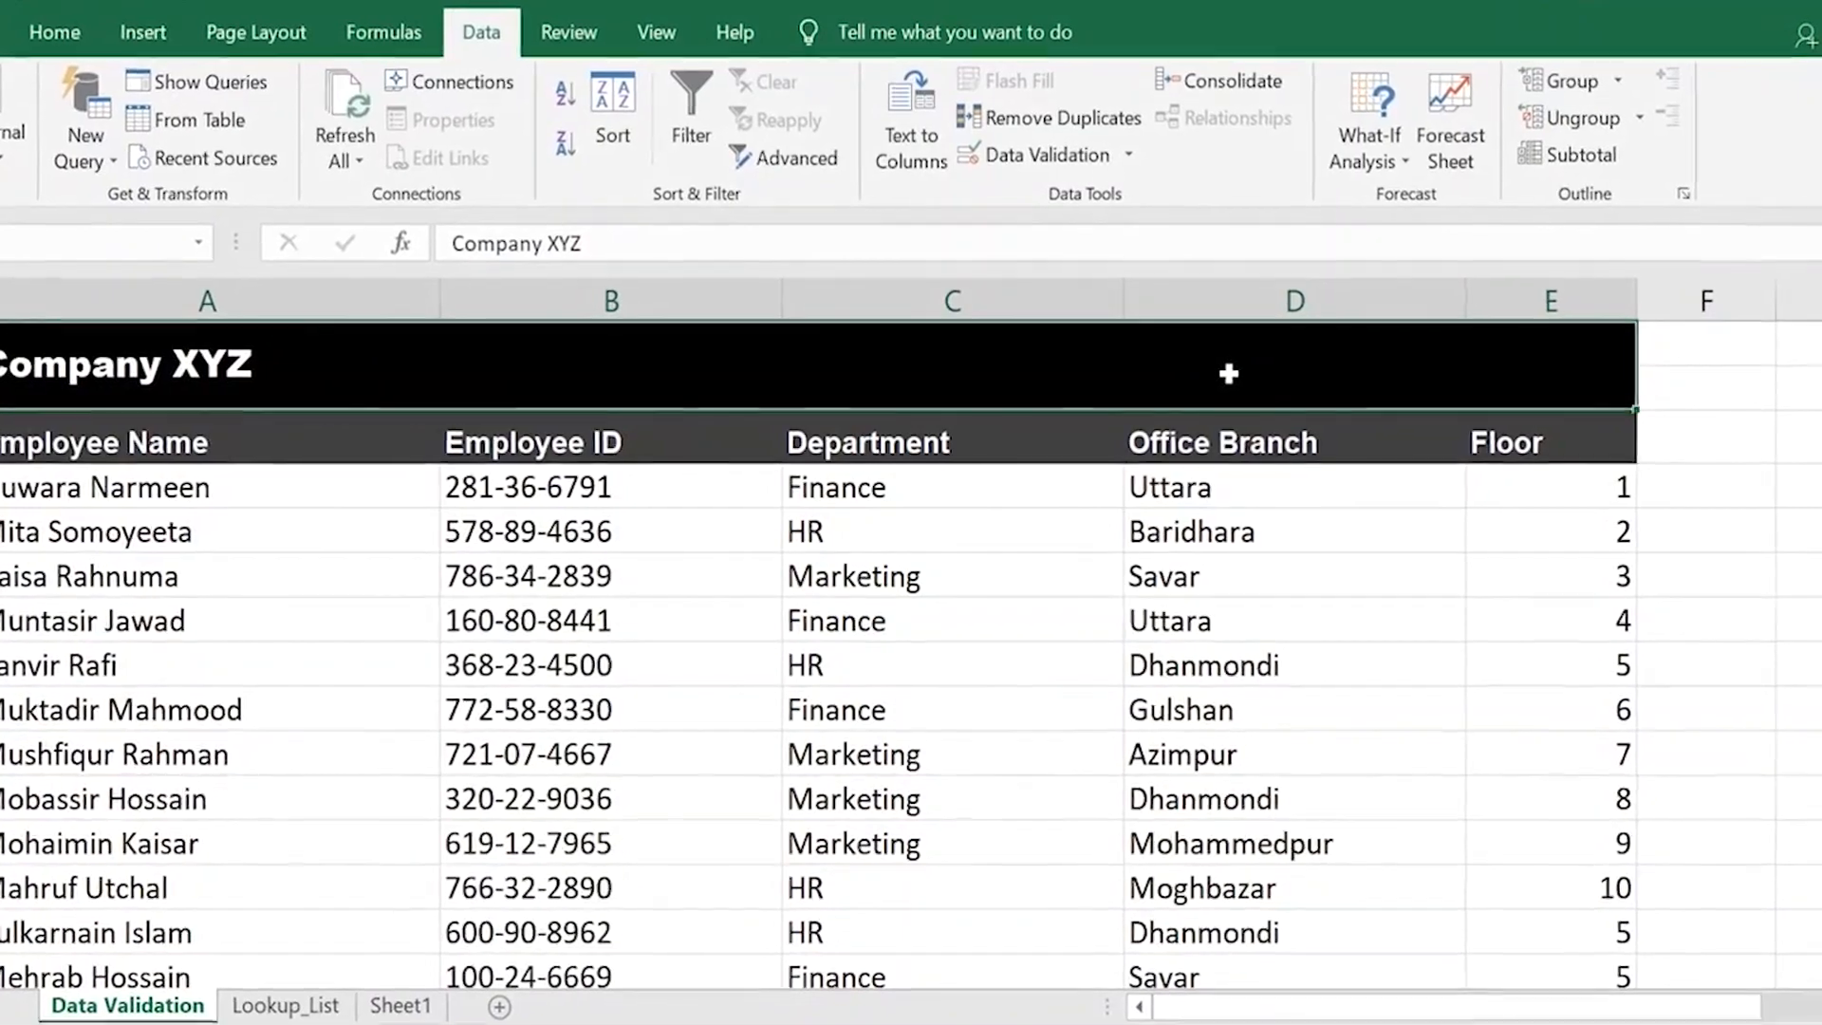